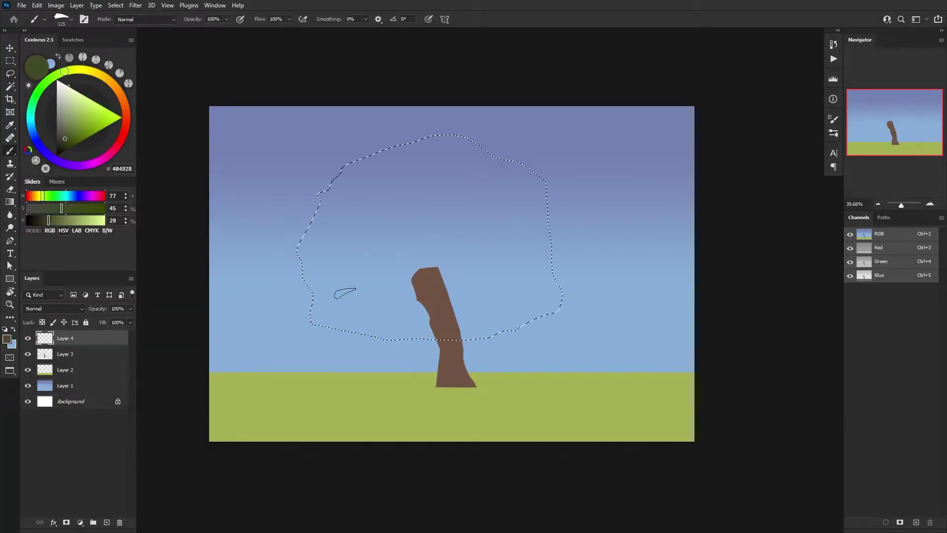
# Paint foliage strokes inside the tree-crown selection on Layer 4 with the dark green 404928
pyautogui.moveTo(316, 288); pyautogui.dragTo(326, 197)
pyautogui.moveTo(321, 306)
pyautogui.mouseDown()
pyautogui.moveTo(354, 325)
pyautogui.moveTo(362, 259)
pyautogui.moveTo(319, 283)
pyautogui.moveTo(345, 270)
pyautogui.moveTo(385, 344)
pyautogui.moveTo(400, 345)
pyautogui.moveTo(416, 262)
pyautogui.mouseUp()
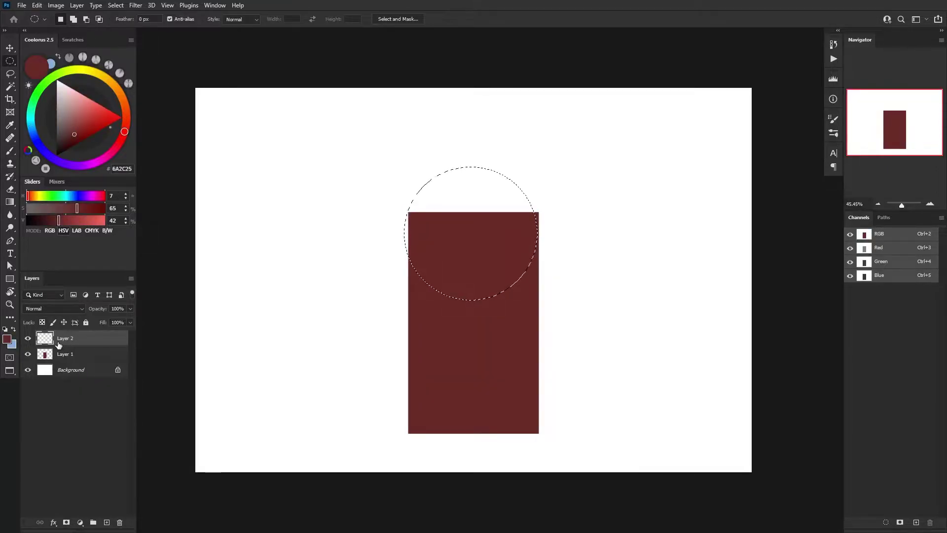
# Fill the circular selection over the rectangle's upper end with the dark red foreground colour on Layer 2
pyautogui.hotkey('alt', 'BackSpace')
# Flip the duplicated diagonal bar horizontally and move it to the opposite half of the window's arch
pyautogui.hotkey('ctrl', 't')
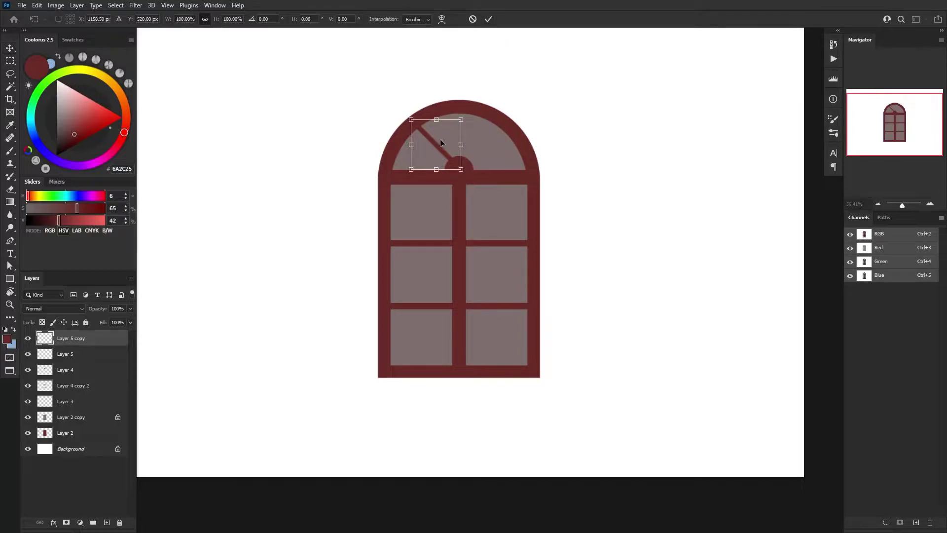
pyautogui.rightClick(441, 142)
pyautogui.click(474, 394)
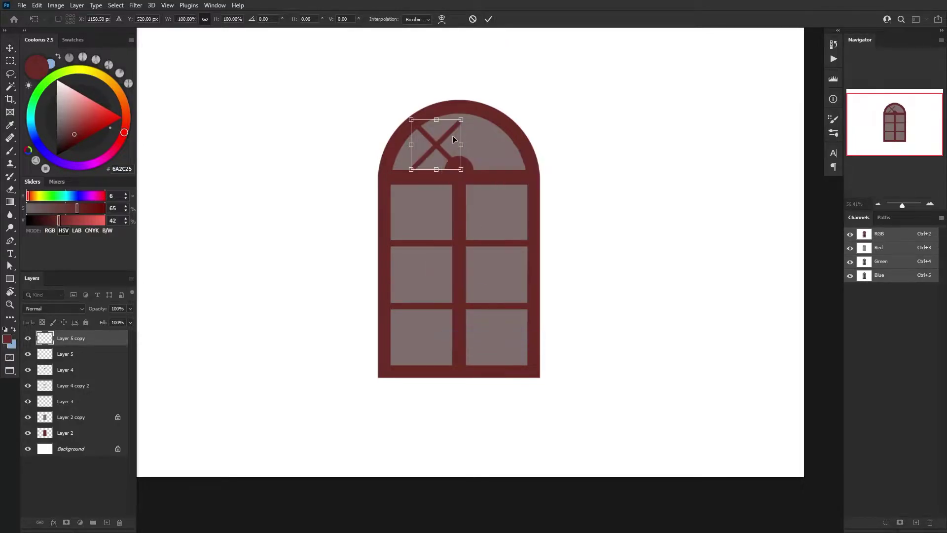
pyautogui.moveTo(452, 136); pyautogui.dragTo(491, 134)
pyautogui.press('Return')
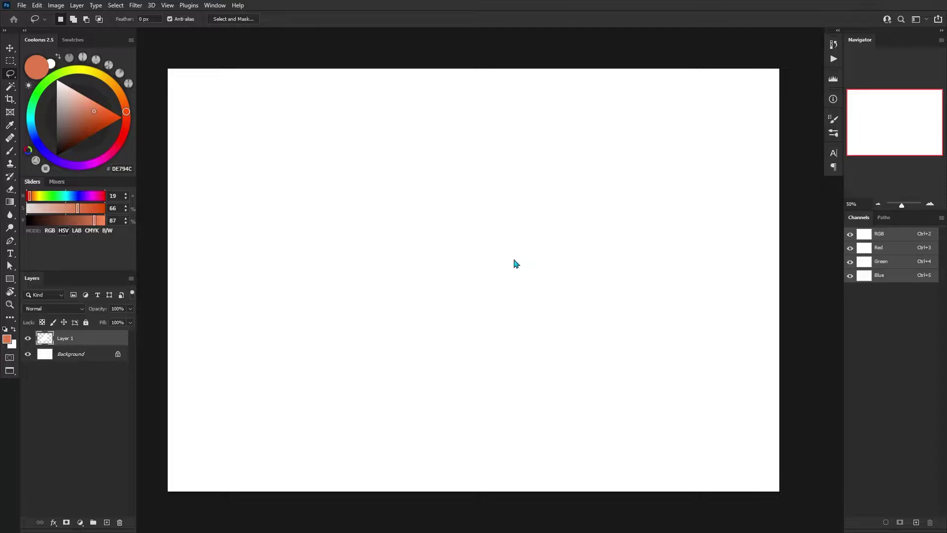
# Choose the standard Lasso Tool from the lasso tool group
pyautogui.rightClick(11, 76)
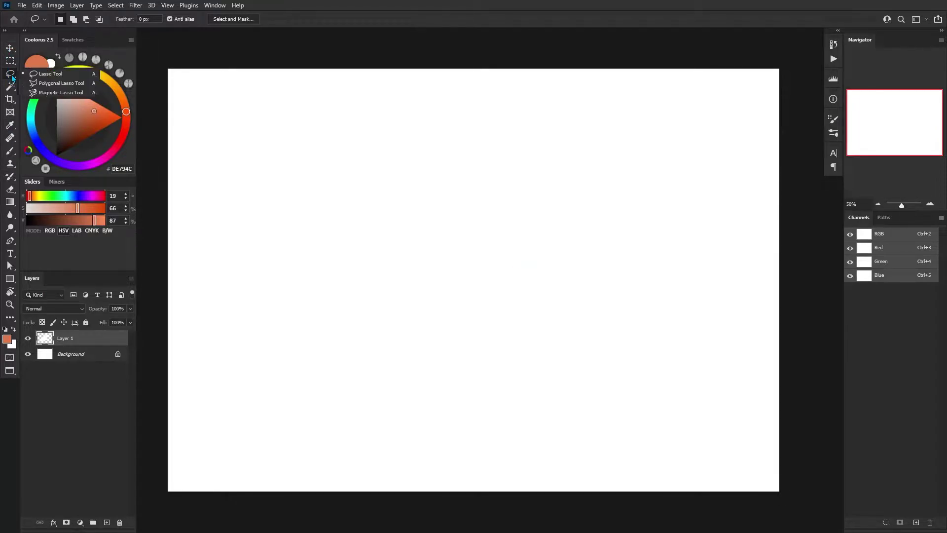
pyautogui.click(94, 73)
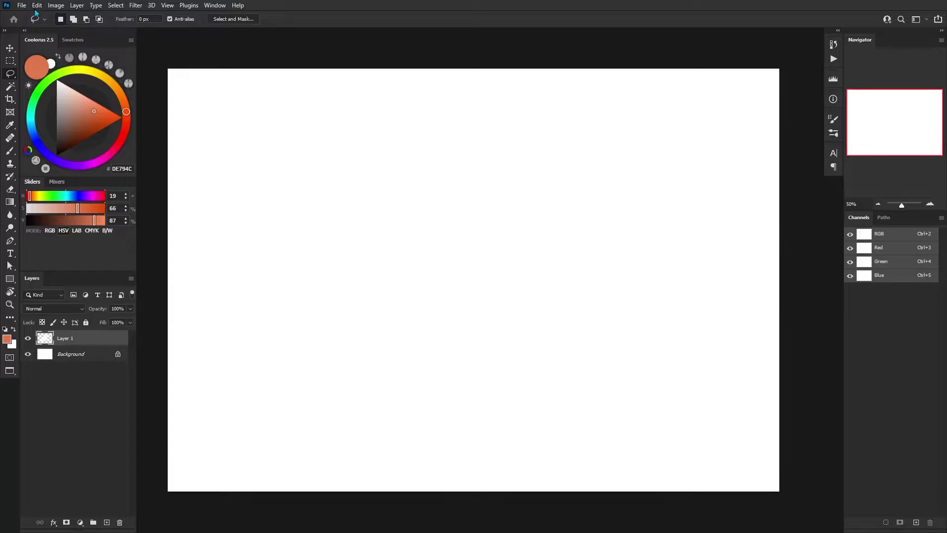
# Review the keyboard shortcuts assigned to the Lasso Tool and the Path Selection Tool in the shortcut settings
pyautogui.click(38, 7)
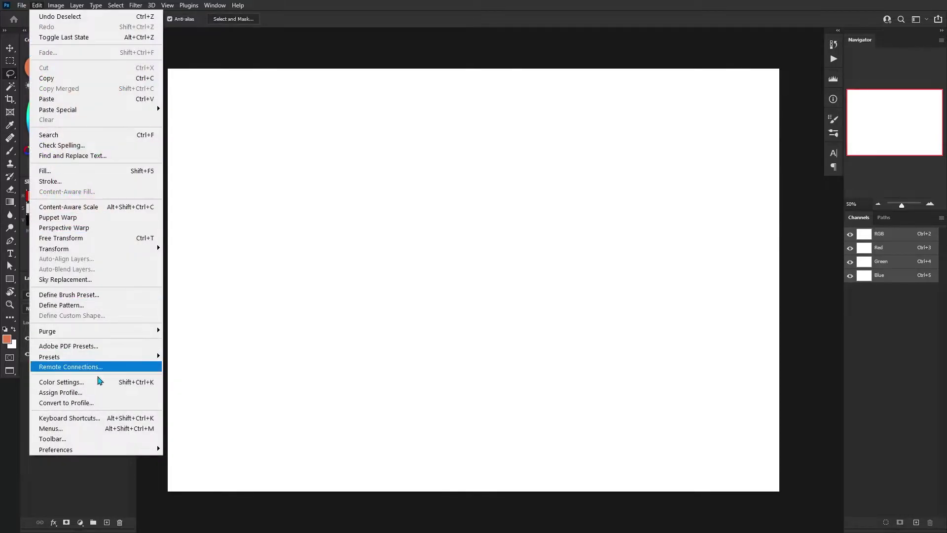
pyautogui.click(69, 418)
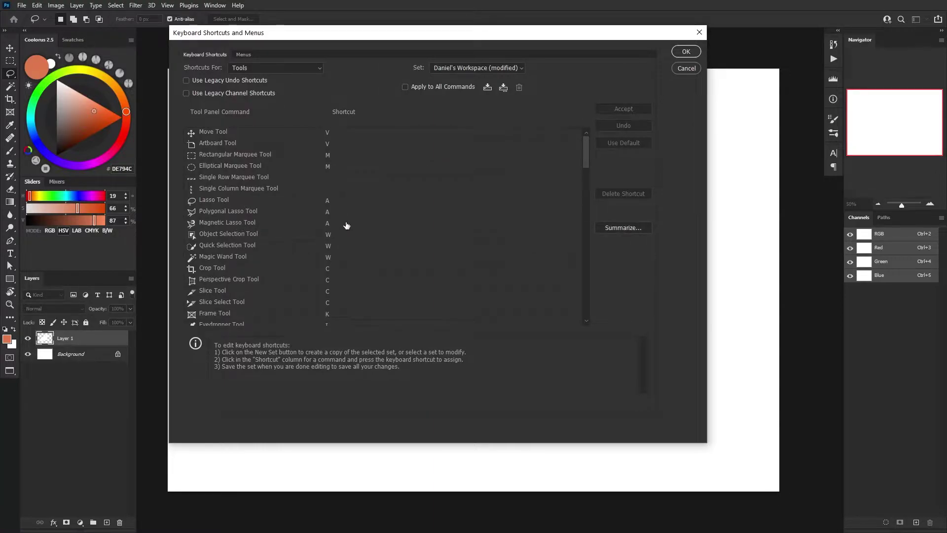
pyautogui.click(327, 199)
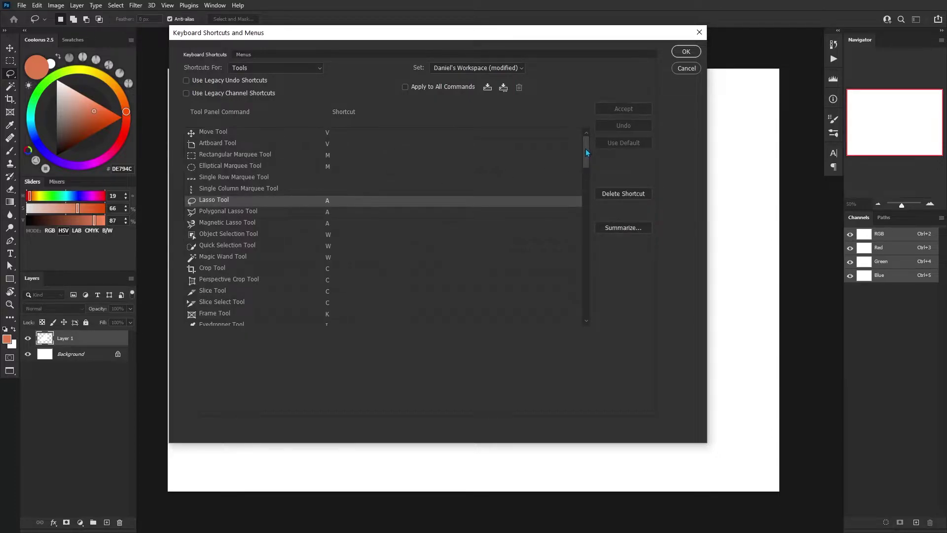
pyautogui.moveTo(585, 149); pyautogui.dragTo(563, 241)
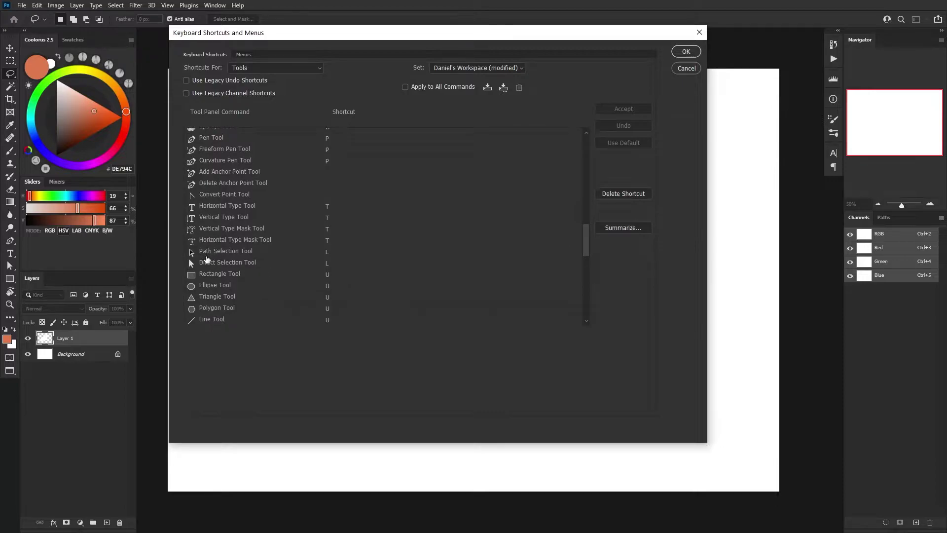
pyautogui.click(326, 253)
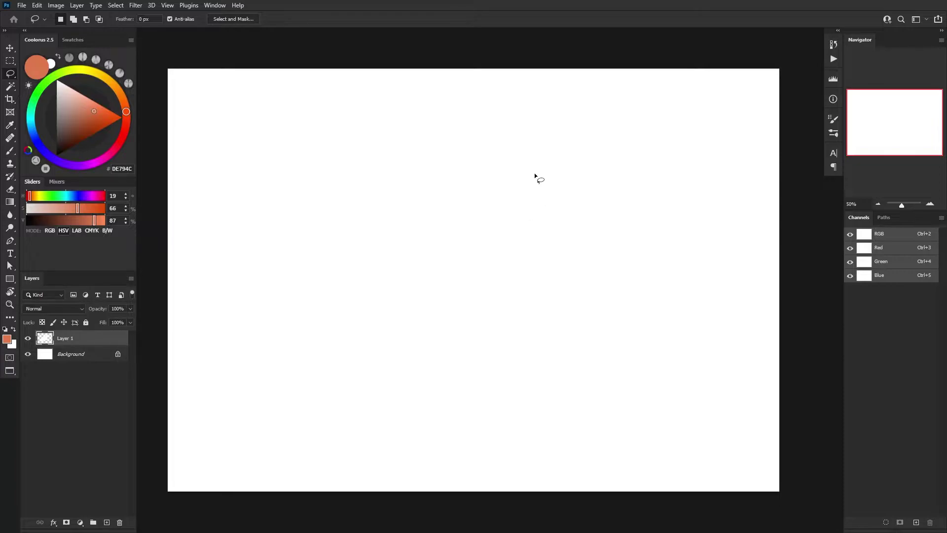
# Draw a large round freehand lasso selection mid-canvas and reposition its outline slightly
pyautogui.moveTo(536, 177)
pyautogui.mouseDown()
pyautogui.moveTo(364, 306)
pyautogui.moveTo(601, 277)
pyautogui.moveTo(537, 177)
pyautogui.mouseUp()
pyautogui.hotkey('shift', 'Left')
pyautogui.hotkey('shift', 'Left')
pyautogui.hotkey('shift', 'Left')
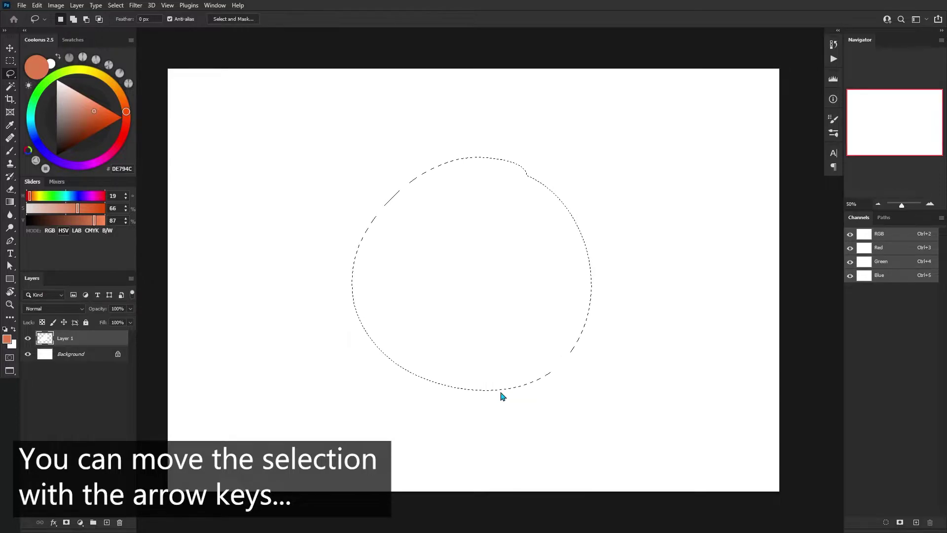
pyautogui.moveTo(535, 265)
pyautogui.mouseDown()
pyautogui.moveTo(403, 283)
pyautogui.moveTo(592, 294)
pyautogui.moveTo(447, 239)
pyautogui.moveTo(501, 324)
pyautogui.moveTo(535, 264)
pyautogui.moveTo(514, 267)
pyautogui.mouseUp()
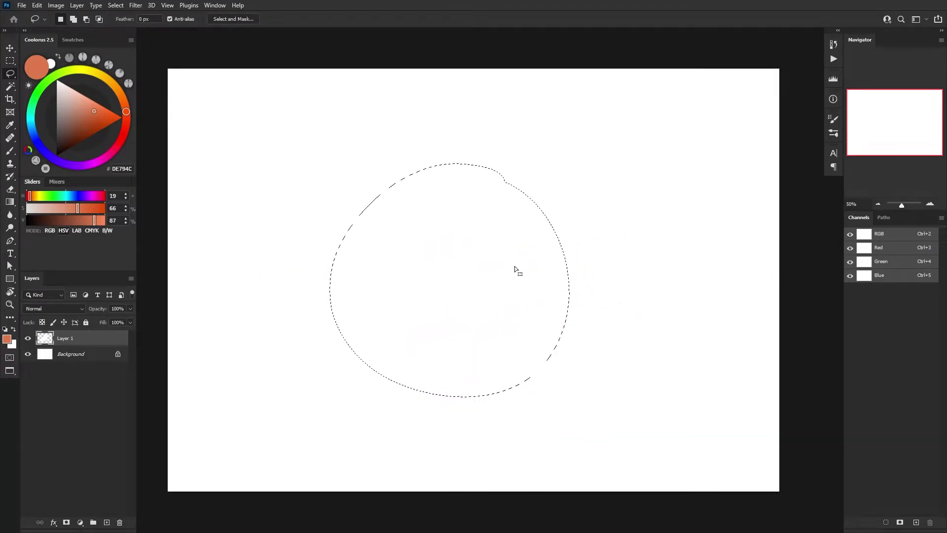
# Fill the round selection with the orange foreground colour, and deselect it to move the filled shape slightly
pyautogui.hotkey('alt', 'BackSpace')
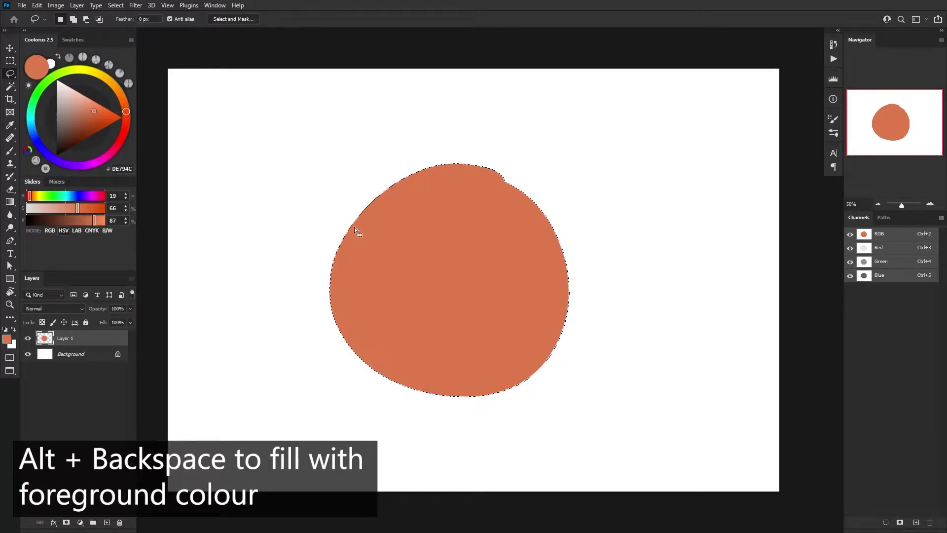
pyautogui.hotkey('ctrl', 'd')
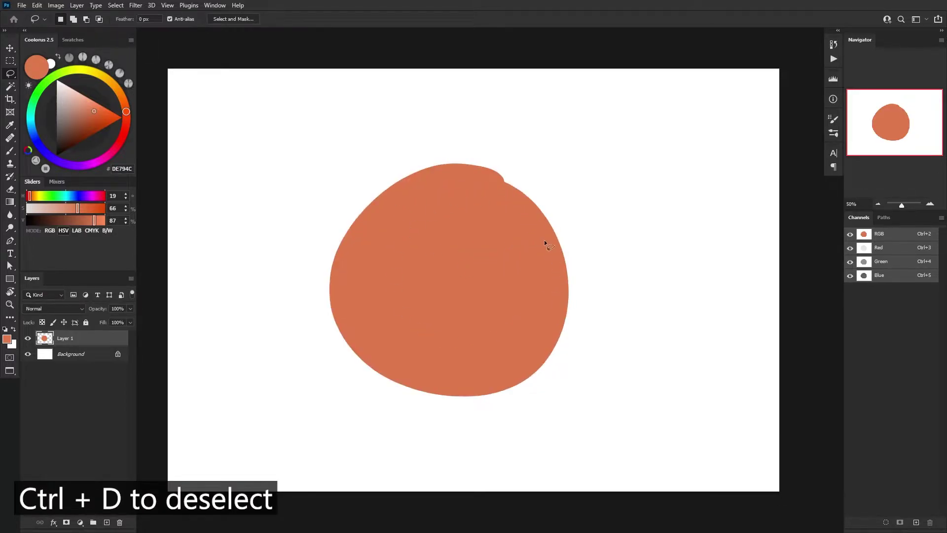
pyautogui.press('v')
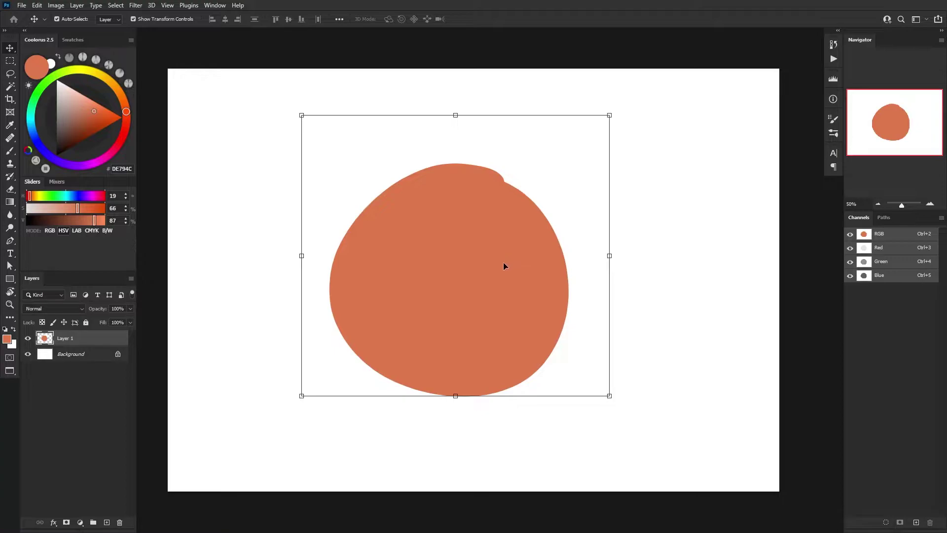
pyautogui.moveTo(503, 262)
pyautogui.mouseDown()
pyautogui.moveTo(532, 223)
pyautogui.moveTo(519, 328)
pyautogui.moveTo(519, 203)
pyautogui.moveTo(468, 324)
pyautogui.moveTo(511, 251)
pyautogui.mouseUp()
# Undo the shape's move, the deselection and the fill to get back to the empty round selection
pyautogui.hotkey('ctrl', 'z')
pyautogui.hotkey('ctrl', 'z')
pyautogui.hotkey('ctrl', 'z')
pyautogui.hotkey('ctrl', 'z')
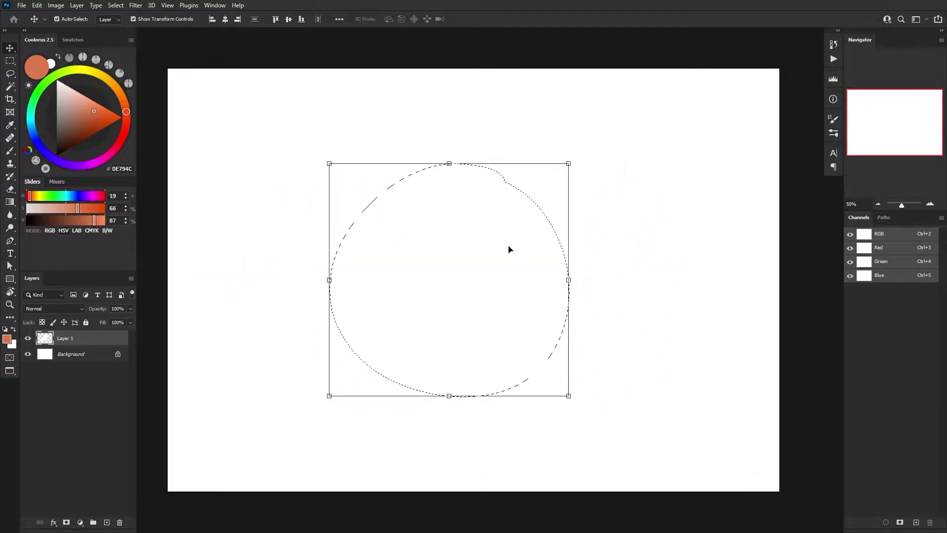
# Invert the round selection and fill the area around it on Layer 1 with the orange foreground colour
pyautogui.click(588, 148)
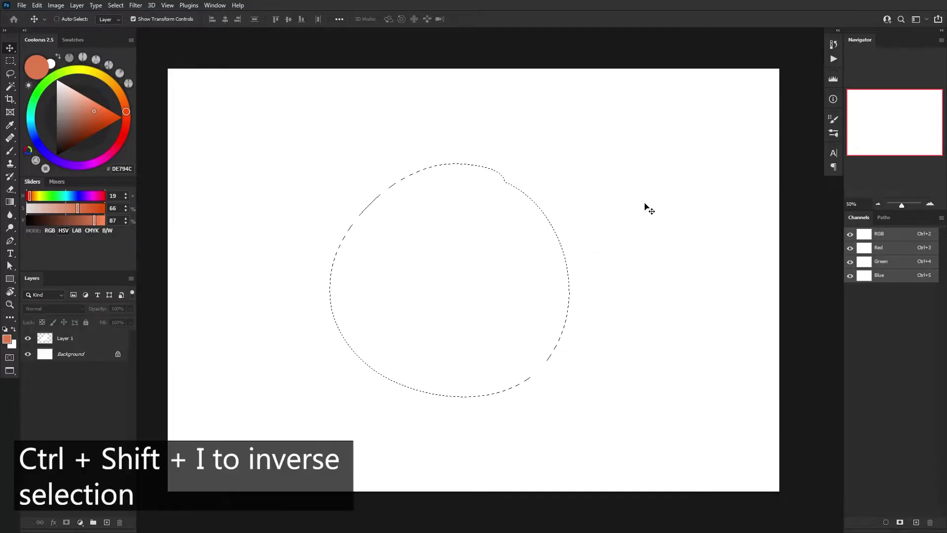
pyautogui.hotkey('ctrl', 'shift', 'i')
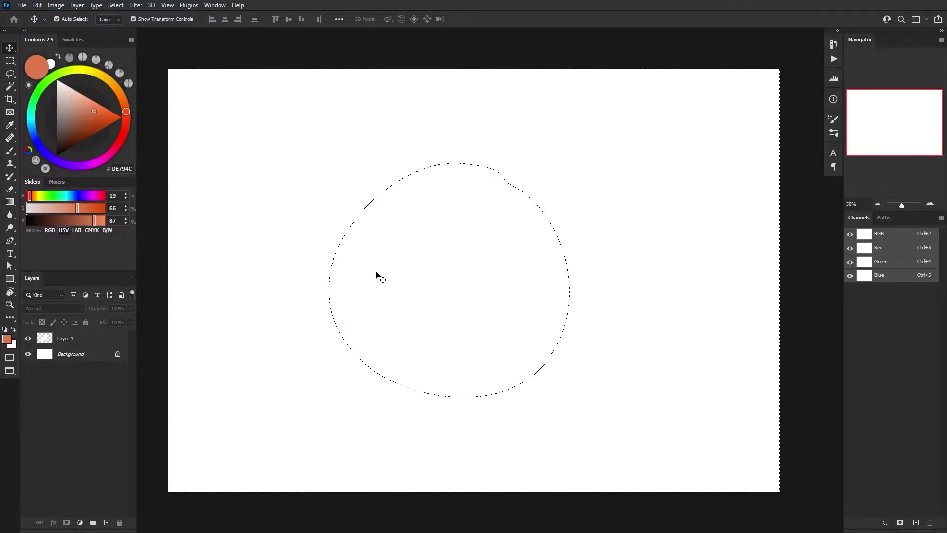
pyautogui.click(91, 331)
pyautogui.hotkey('alt', 'BackSpace')
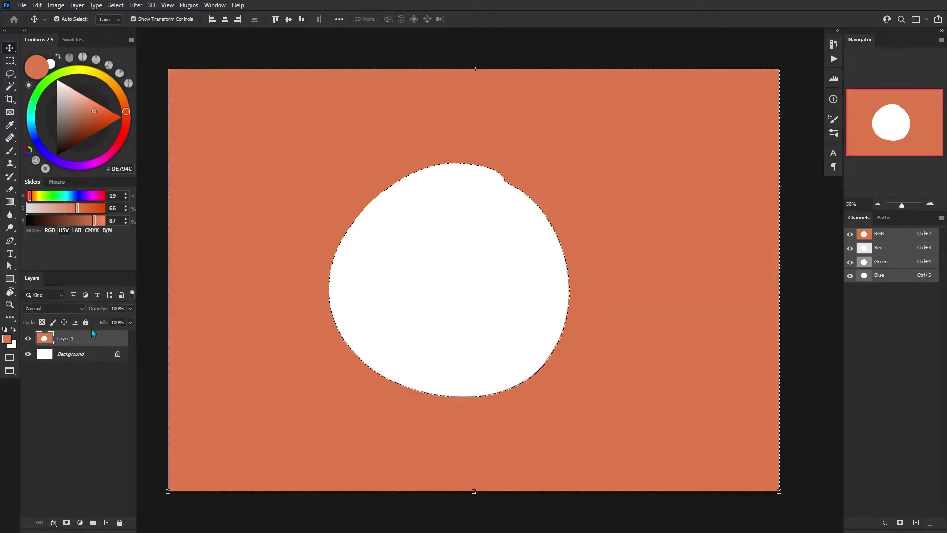
pyautogui.hotkey('ctrl', 'd')
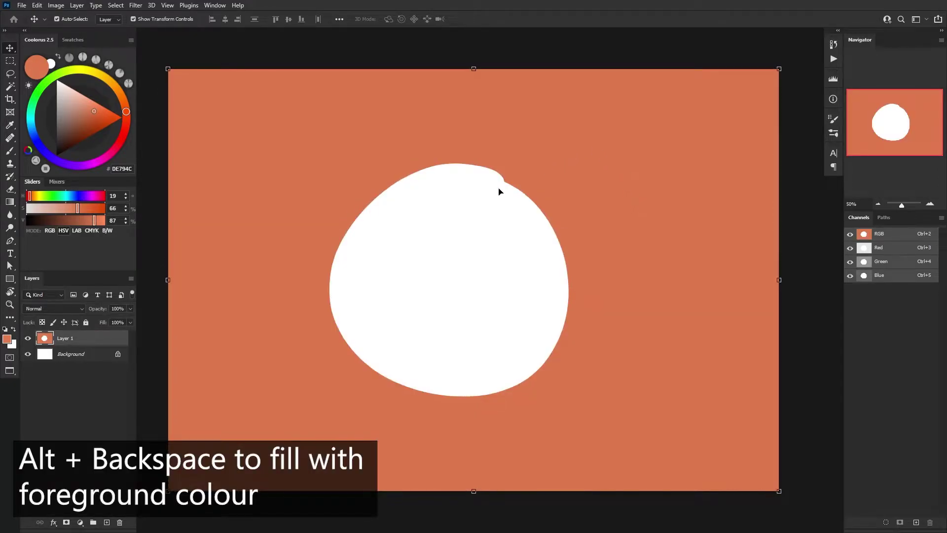
pyautogui.moveTo(614, 209)
pyautogui.mouseDown()
pyautogui.moveTo(702, 184)
pyautogui.moveTo(571, 317)
pyautogui.moveTo(632, 209)
pyautogui.mouseUp()
pyautogui.hotkey('ctrl', 'z')
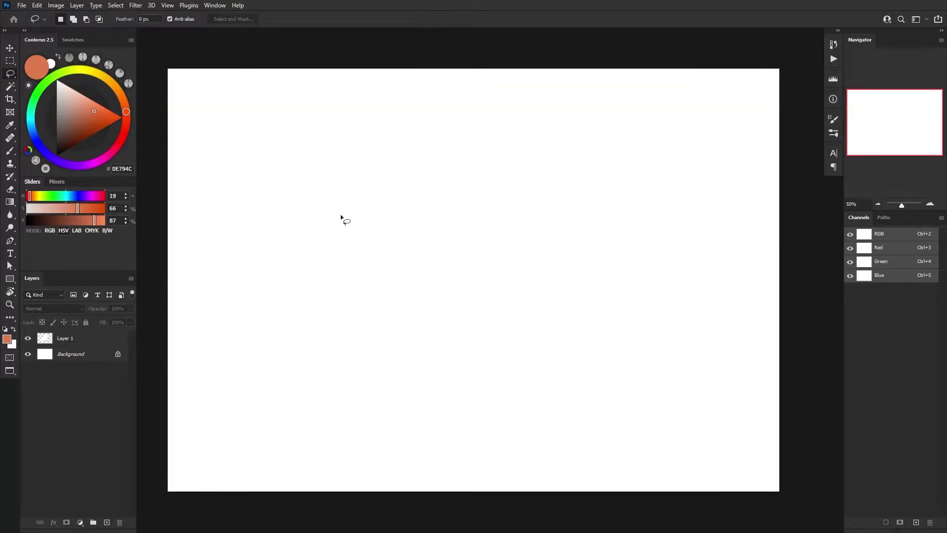
# Draw several overlapping freehand lasso shapes across the canvas, adding each one to the existing selection
pyautogui.moveTo(249, 304)
pyautogui.mouseDown()
pyautogui.moveTo(397, 328)
pyautogui.moveTo(305, 208)
pyautogui.mouseUp()
pyautogui.moveTo(600, 124)
pyautogui.mouseDown()
pyautogui.moveTo(616, 266)
pyautogui.moveTo(612, 165)
pyautogui.mouseUp()
pyautogui.moveTo(474, 295); pyautogui.dragTo(394, 188)
pyautogui.press('shift')
pyautogui.moveTo(470, 231)
pyautogui.mouseDown()
pyautogui.moveTo(573, 260)
pyautogui.moveTo(557, 183)
pyautogui.mouseUp()
pyautogui.moveTo(635, 188)
pyautogui.mouseDown()
pyautogui.moveTo(597, 149)
pyautogui.moveTo(516, 233)
pyautogui.moveTo(647, 271)
pyautogui.moveTo(663, 176)
pyautogui.mouseUp()
pyautogui.moveTo(515, 382)
pyautogui.mouseDown()
pyautogui.moveTo(571, 247)
pyautogui.moveTo(617, 408)
pyautogui.mouseUp()
pyautogui.moveTo(249, 96)
pyautogui.mouseDown()
pyautogui.moveTo(177, 189)
pyautogui.moveTo(329, 229)
pyautogui.moveTo(236, 116)
pyautogui.mouseUp()
# Fill the combined selection on Layer 1 with orange and try moving all the filled shapes together
pyautogui.hotkey('alt', 'BackSpace')
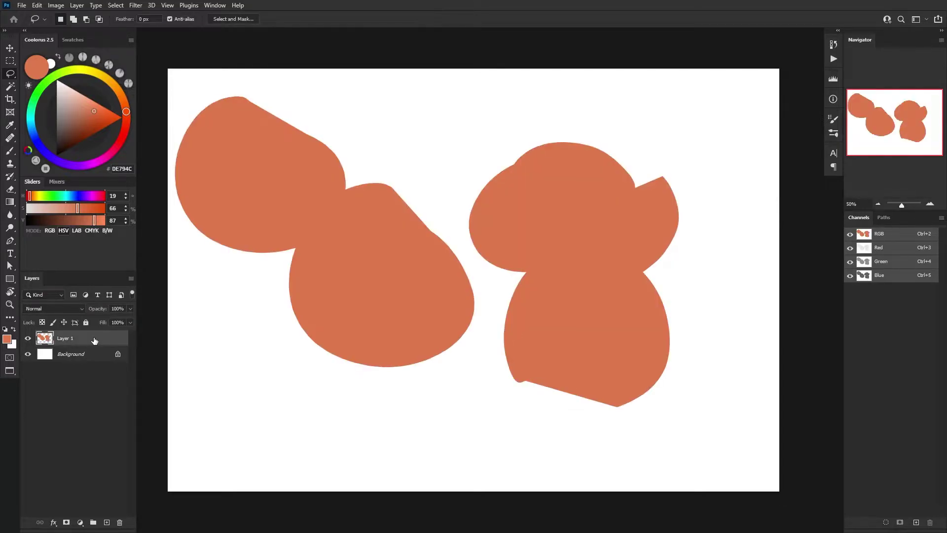
pyautogui.hotkey('ctrl', 'd')
pyautogui.press('v')
pyautogui.moveTo(623, 336); pyautogui.dragTo(680, 346)
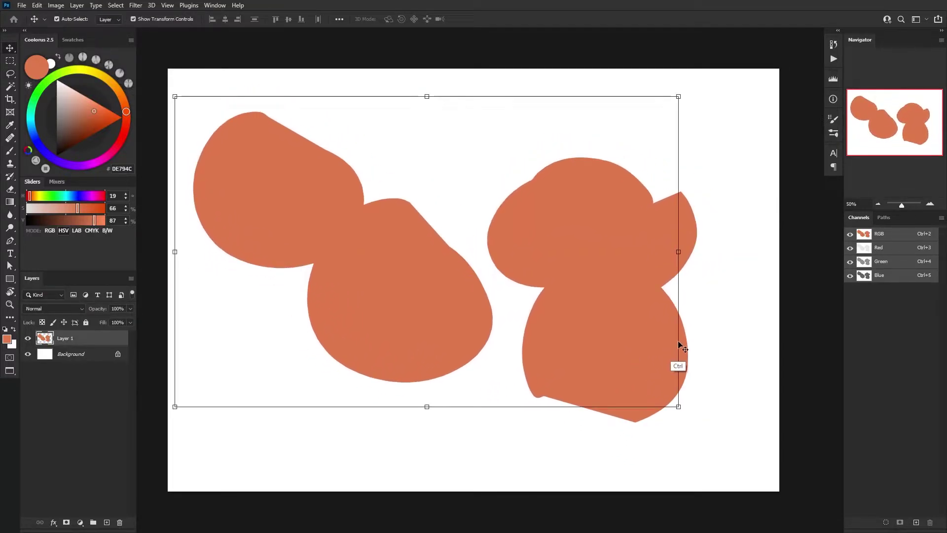
pyautogui.hotkey('ctrl', 'z')
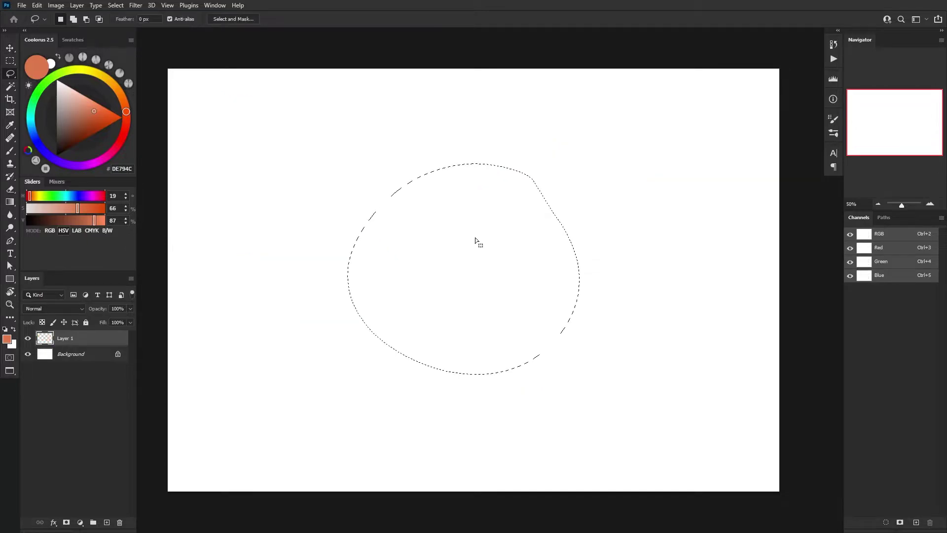
# Subtract freehand lasso areas from the interior and upper edge of the round selection
pyautogui.press('alt')
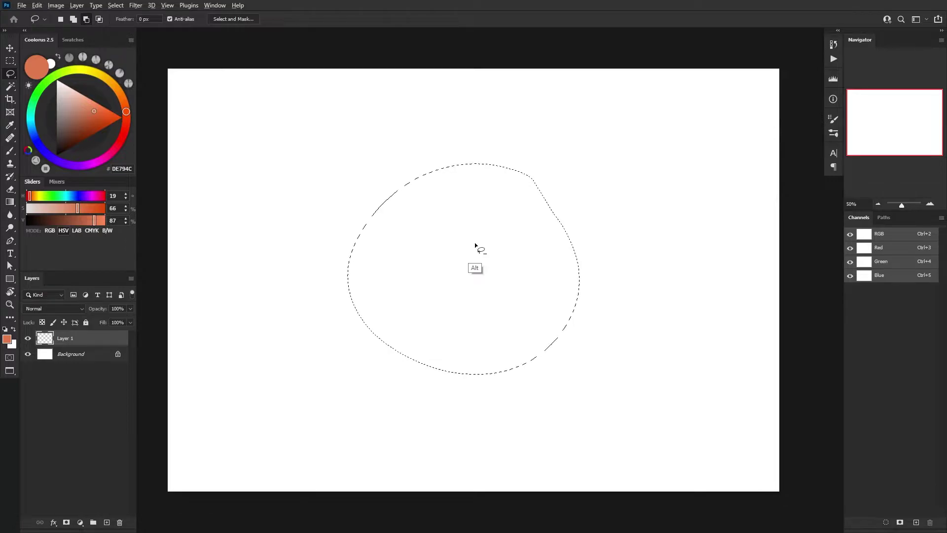
pyautogui.moveTo(481, 209)
pyautogui.mouseDown()
pyautogui.moveTo(457, 210)
pyautogui.moveTo(414, 286)
pyautogui.moveTo(492, 329)
pyautogui.moveTo(519, 268)
pyautogui.moveTo(443, 253)
pyautogui.mouseUp()
pyautogui.moveTo(483, 210)
pyautogui.mouseDown()
pyautogui.moveTo(450, 257)
pyautogui.moveTo(540, 263)
pyautogui.moveTo(439, 216)
pyautogui.mouseUp()
pyautogui.moveTo(495, 131)
pyautogui.mouseDown()
pyautogui.moveTo(535, 212)
pyautogui.moveTo(531, 176)
pyautogui.mouseUp()
# Fill the cut-out selection with the foreground colour, and deselect it to move the resulting shape
pyautogui.hotkey('alt', 'BackSpace')
pyautogui.hotkey('ctrl', 'd')
pyautogui.press('v')
pyautogui.moveTo(550, 266)
pyautogui.mouseDown()
pyautogui.moveTo(582, 224)
pyautogui.moveTo(581, 254)
pyautogui.moveTo(575, 246)
pyautogui.mouseUp()
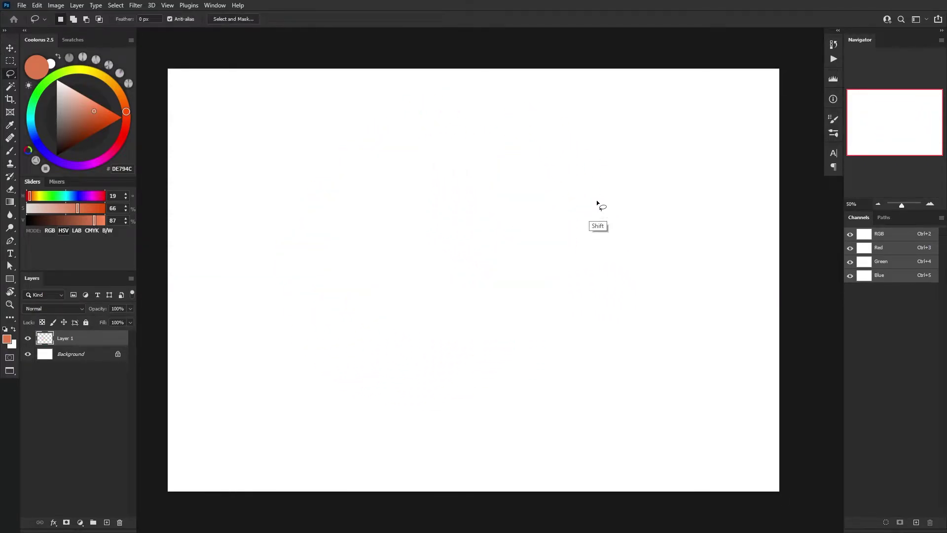
# Draw a freehand lasso selection of a box with a tab on its right side, and deselect it
pyautogui.moveTo(599, 201)
pyautogui.mouseDown()
pyautogui.moveTo(480, 202)
pyautogui.moveTo(477, 325)
pyautogui.moveTo(478, 337)
pyautogui.moveTo(606, 349)
pyautogui.mouseUp()
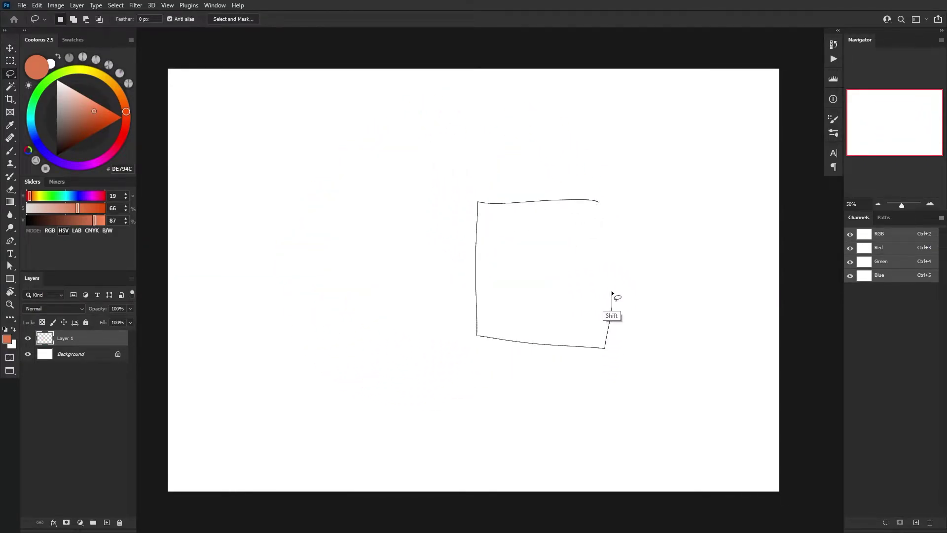
pyautogui.moveTo(612, 293)
pyautogui.mouseDown()
pyautogui.moveTo(684, 299)
pyautogui.moveTo(693, 249)
pyautogui.moveTo(633, 257)
pyautogui.moveTo(601, 206)
pyautogui.mouseUp()
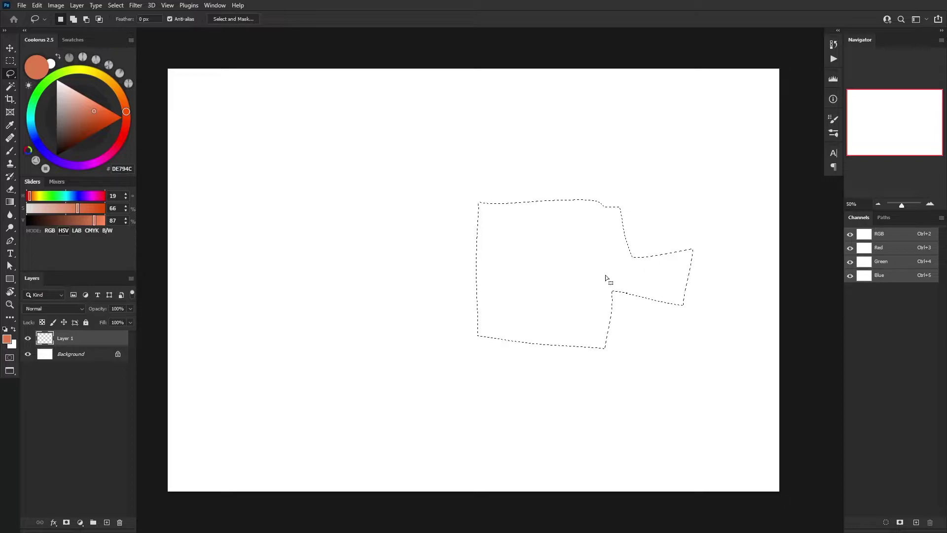
pyautogui.press('ctrl')
# Outline a box with a rectangular tab on its right side using straight lasso segments, and close the selection
pyautogui.moveTo(466, 220); pyautogui.dragTo(466, 326)
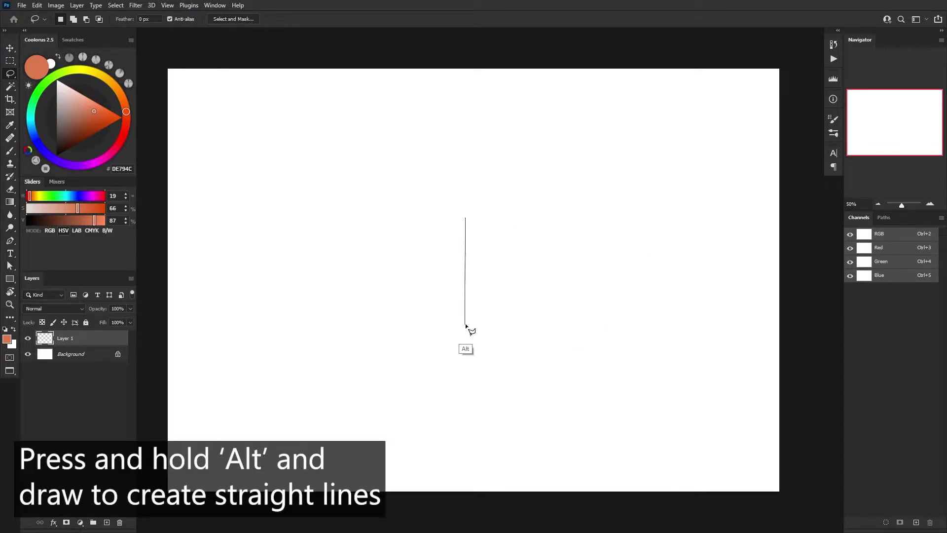
pyautogui.click(465, 319)
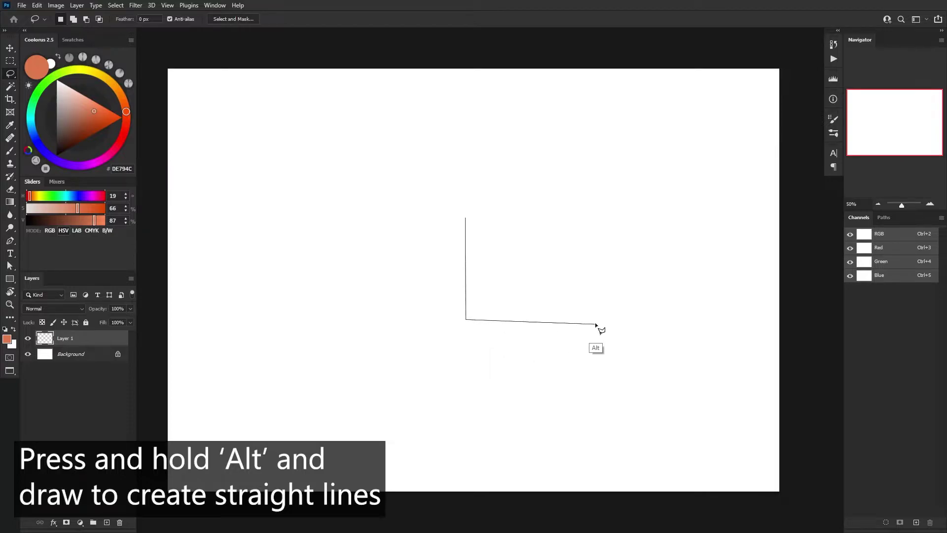
pyautogui.click(602, 279)
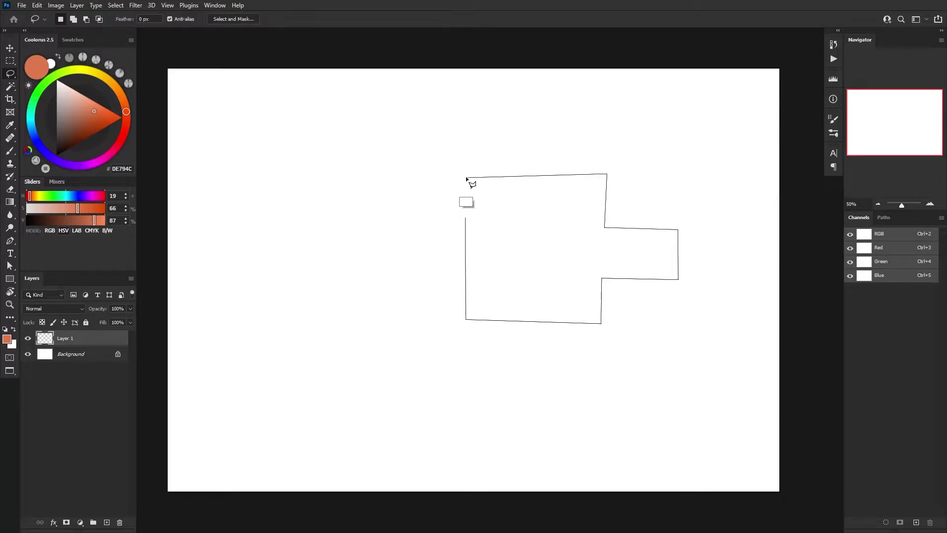
pyautogui.click(466, 307)
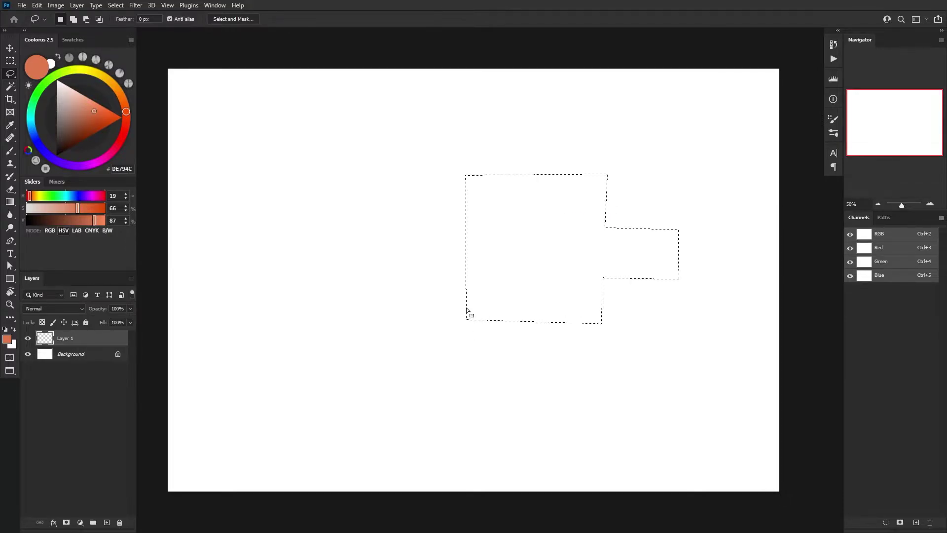
# Fill the straight-edged selection with the orange foreground colour, and clear its contents again
pyautogui.hotkey('alt', 'BackSpace')
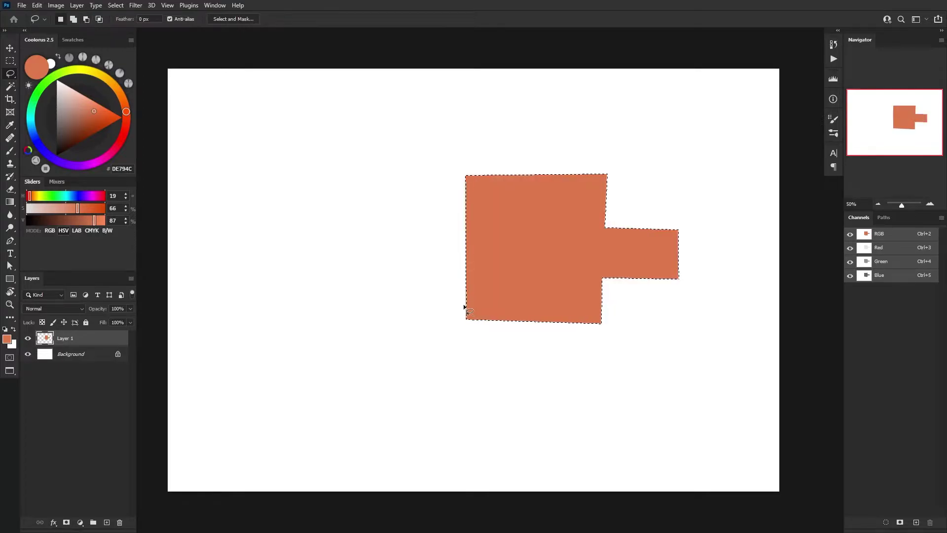
pyautogui.press('Delete')
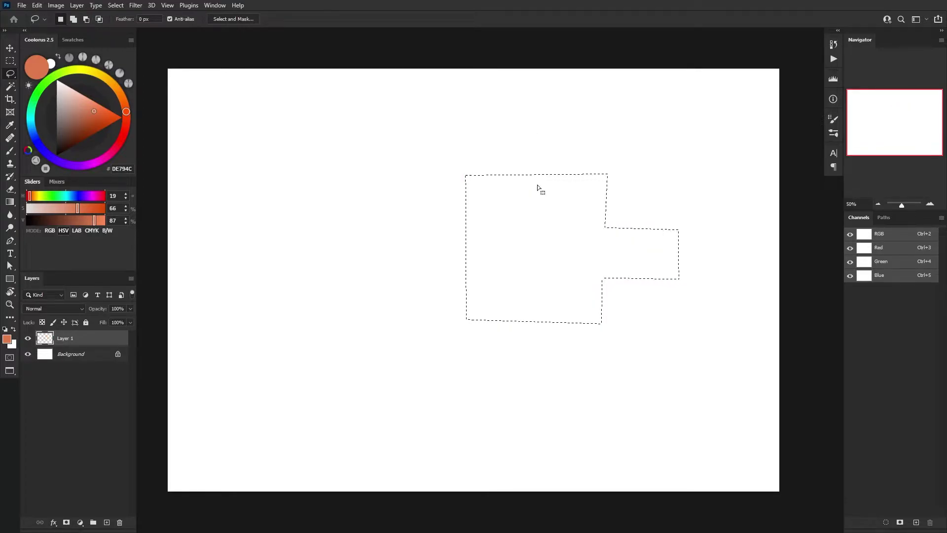
# Try to subtract a freehand U-shaped notch from the box selection's upper edge, and undo it
pyautogui.press('alt')
pyautogui.moveTo(513, 158); pyautogui.dragTo(510, 181)
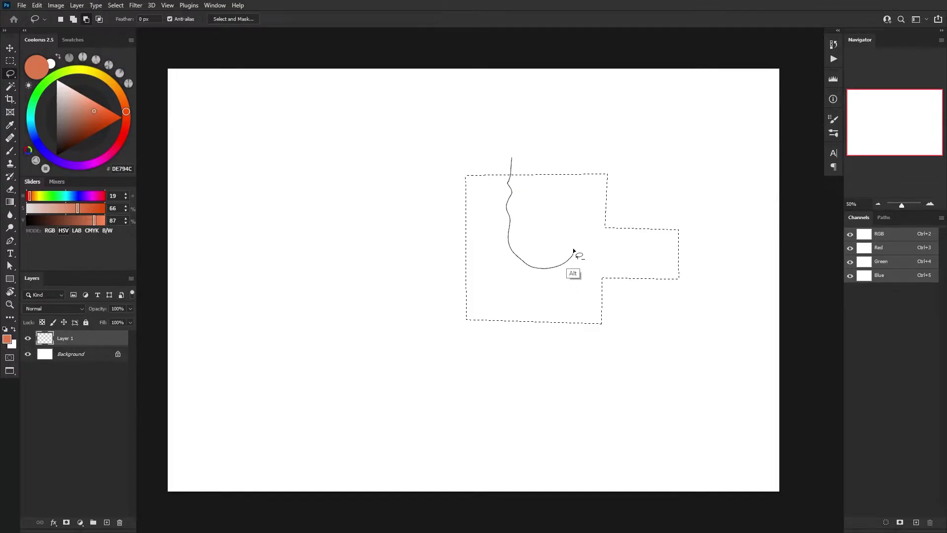
pyautogui.moveTo(554, 156); pyautogui.dragTo(531, 164)
pyautogui.hotkey('ctrl', 'z')
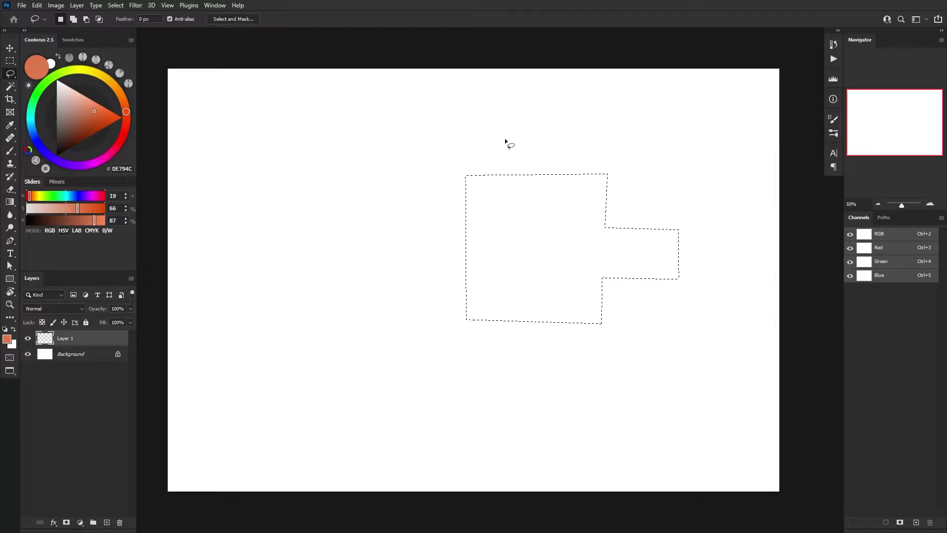
# Subtract a straight-sided rectangular notch from the upper edge of the box selection with straight lasso segments
pyautogui.press('alt')
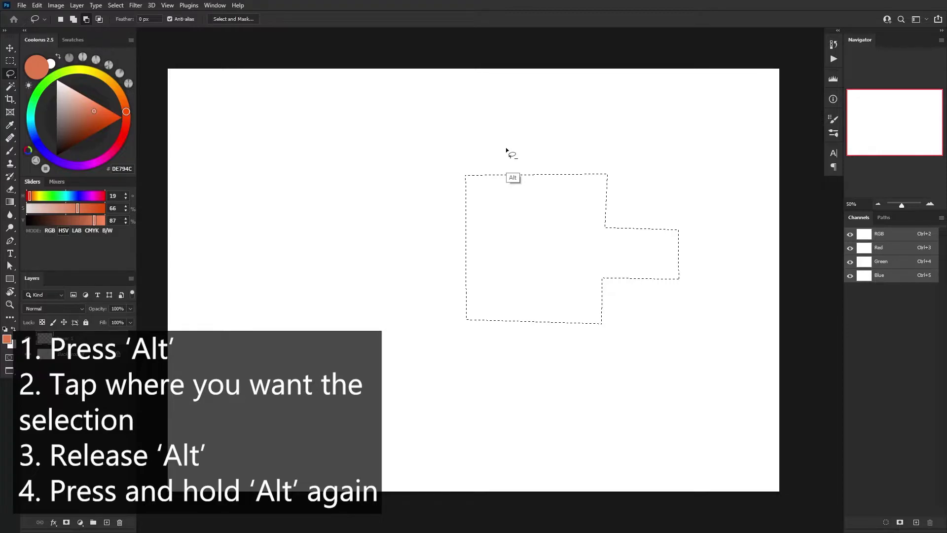
pyautogui.keyDown('alt'); pyautogui.click(505, 147); pyautogui.keyUp('alt')
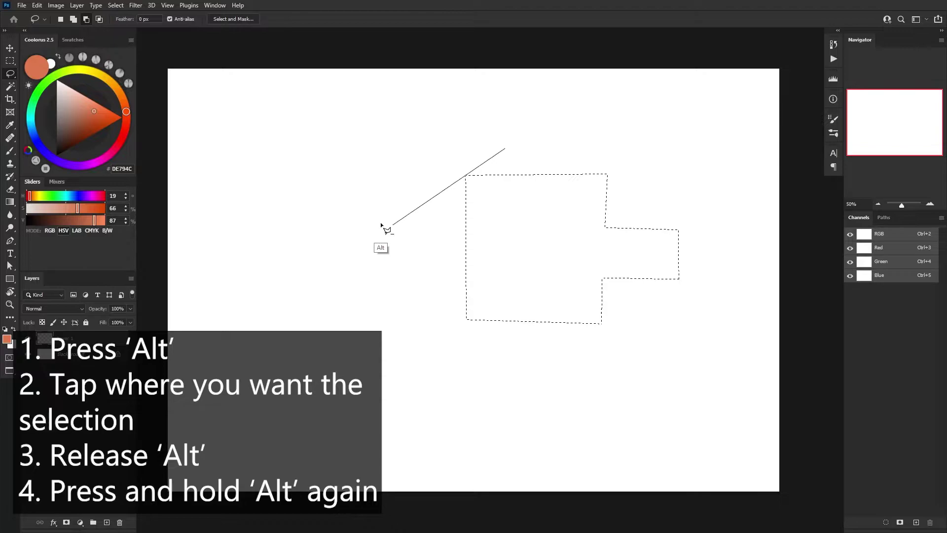
pyautogui.keyDown('alt'); pyautogui.click(507, 253); pyautogui.keyUp('alt')
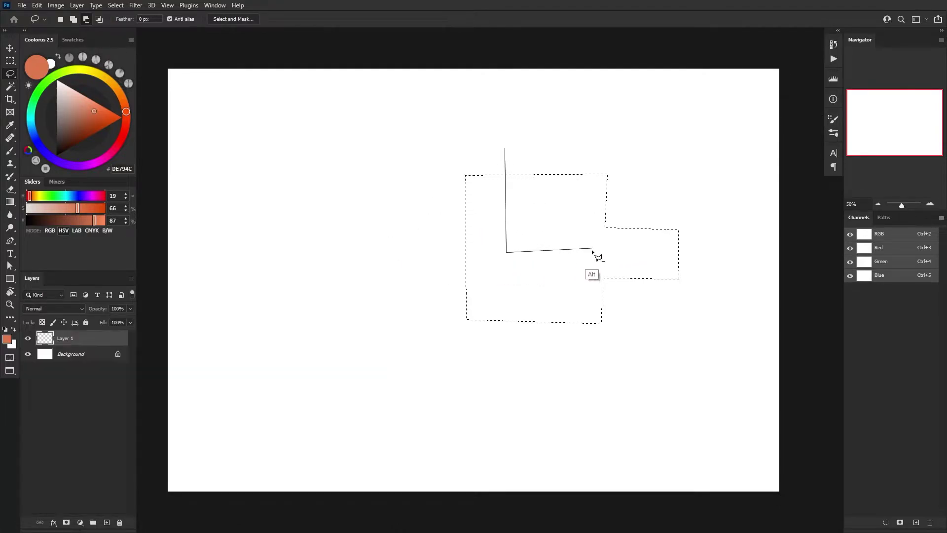
pyautogui.keyDown('alt'); pyautogui.click(585, 157); pyautogui.keyUp('alt')
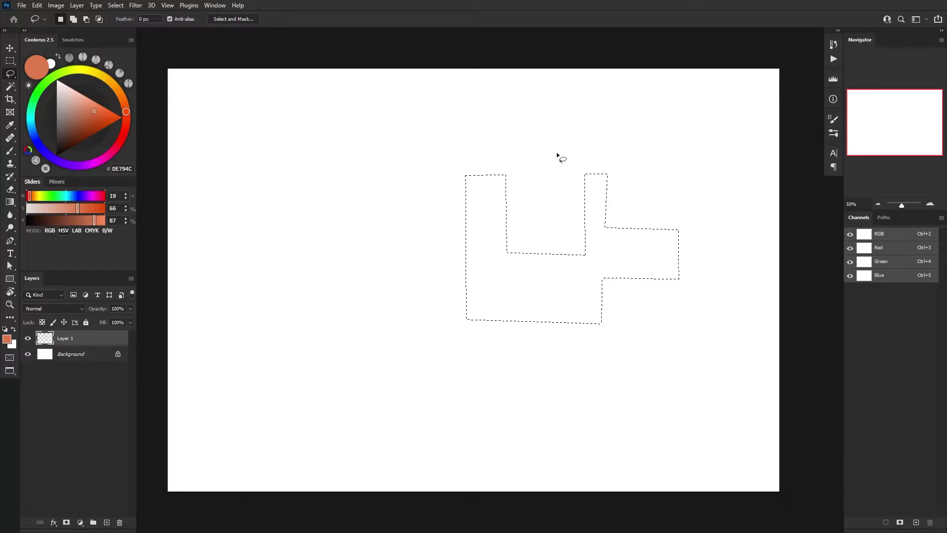
# Fill the notched selection with the orange foreground colour, and deselect it to move the filled shape
pyautogui.hotkey('alt', 'BackSpace')
pyautogui.hotkey('ctrl', 'd')
pyautogui.press('v')
pyautogui.moveTo(603, 288)
pyautogui.mouseDown()
pyautogui.moveTo(500, 262)
pyautogui.moveTo(542, 253)
pyautogui.moveTo(540, 244)
pyautogui.mouseUp()
# Clear the whole contents of Layer 1, and remove the selection
pyautogui.hotkey('ctrl', 'a')
pyautogui.press('Delete')
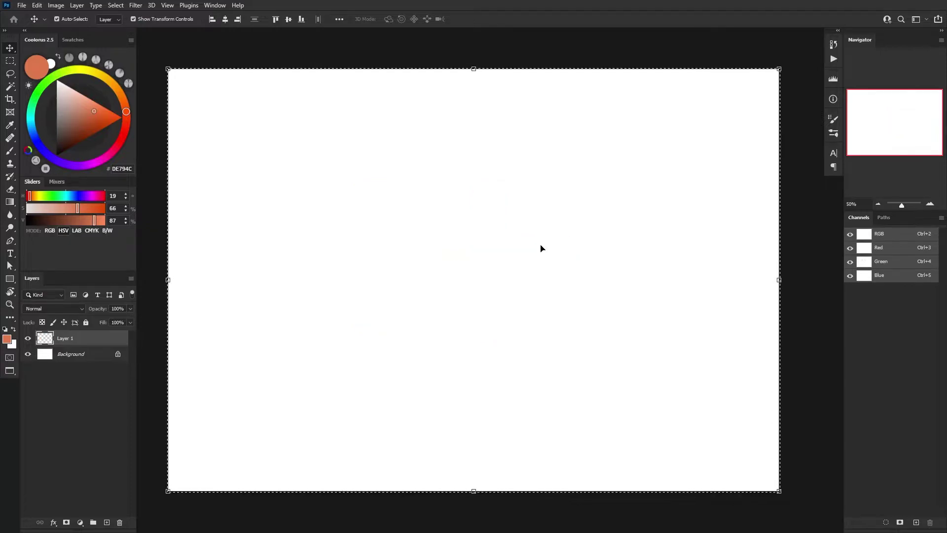
pyautogui.hotkey('ctrl', 'd')
pyautogui.press('b')
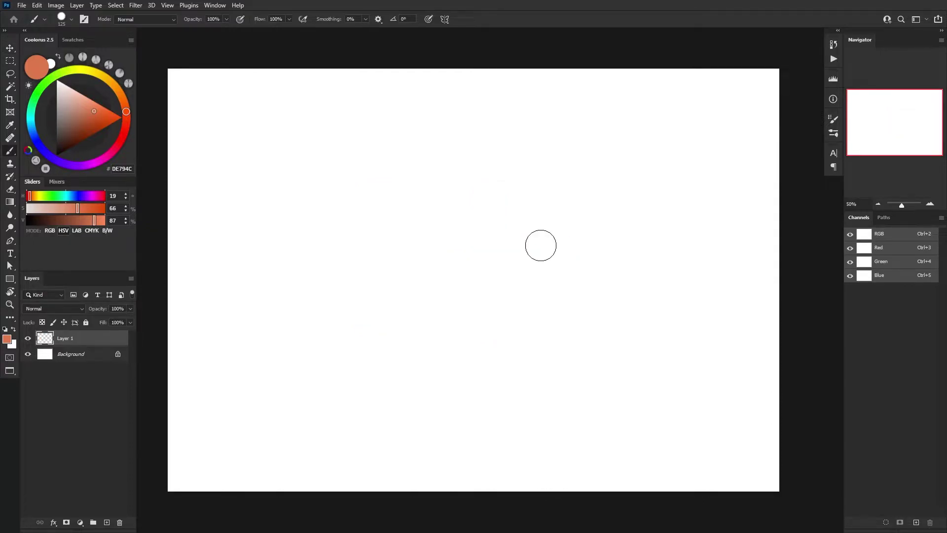
# Outline a tilted box with a rectangular tab on its right side using straight lasso segments, and close the selection
pyautogui.press('l')
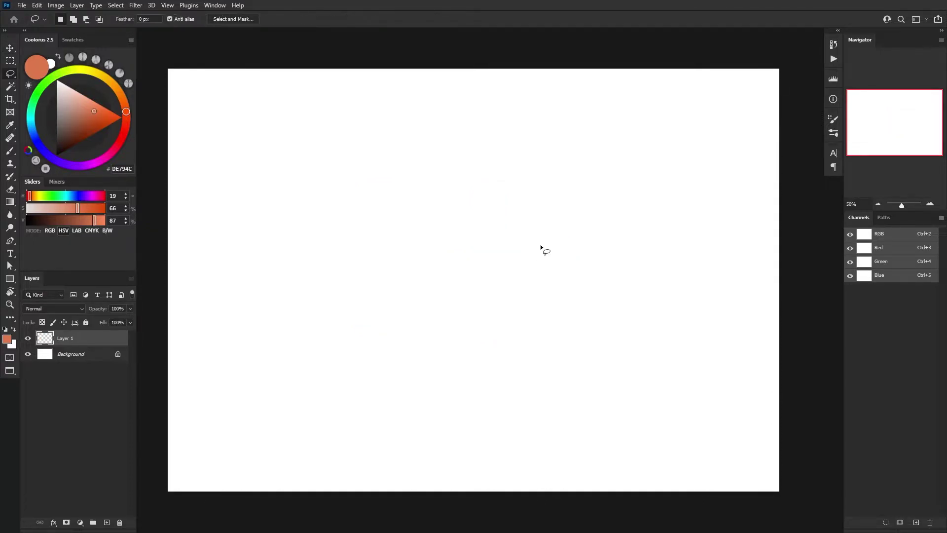
pyautogui.click(524, 188)
pyautogui.click(390, 213)
pyautogui.click(417, 356)
pyautogui.click(537, 338)
pyautogui.click(525, 287)
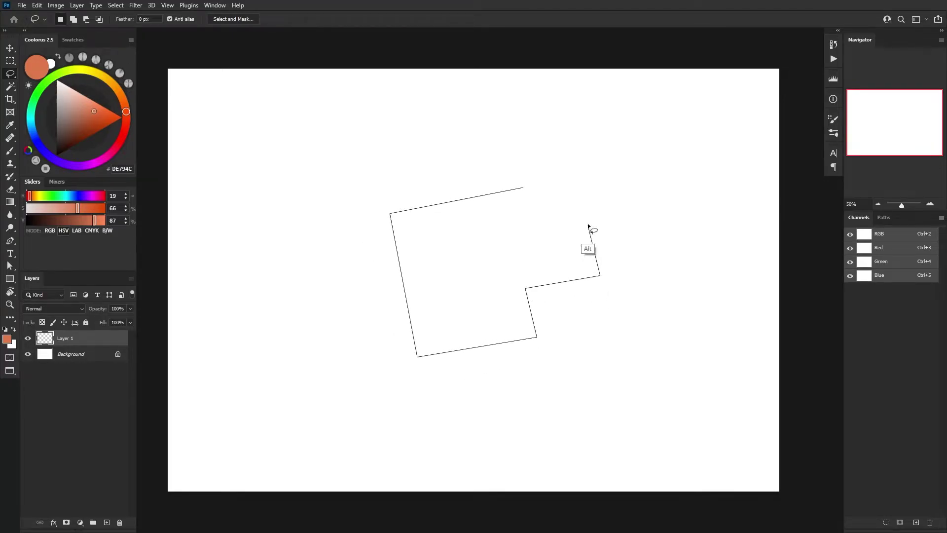
pyautogui.click(526, 191)
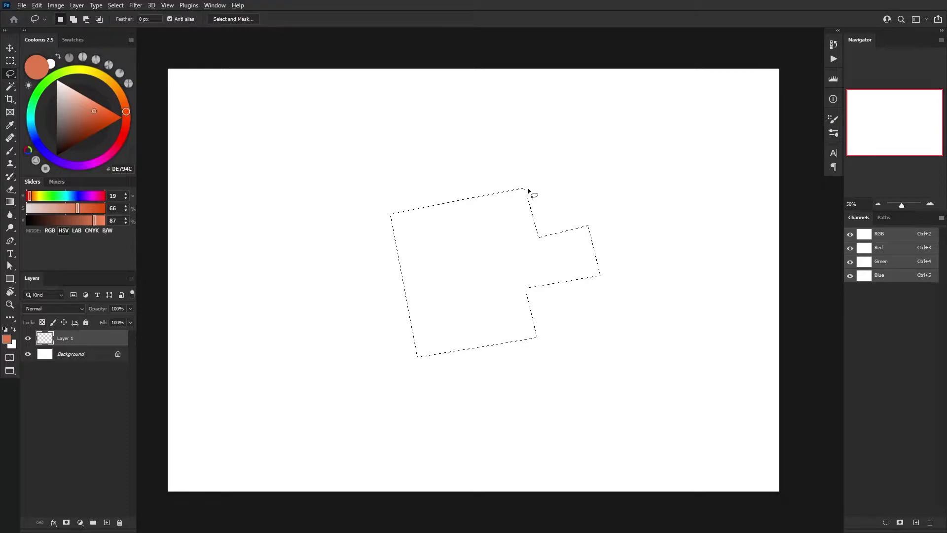
# Fill the tilted selection with the orange foreground colour, and try moving the filled shape before undoing the move
pyautogui.hotkey('alt', 'BackSpace')
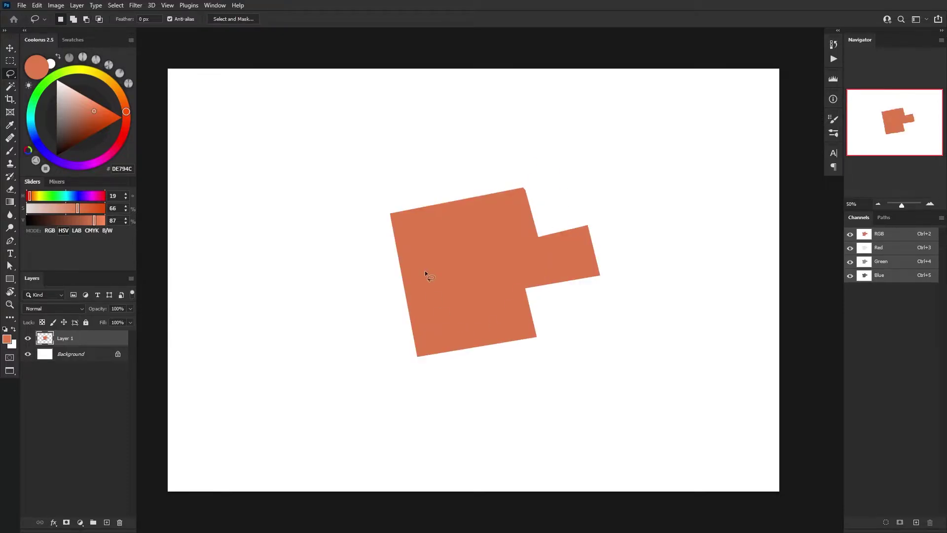
pyautogui.keyDown('ctrl'); pyautogui.moveTo(494, 286); pyautogui.dragTo(508, 263); pyautogui.keyUp('ctrl')
pyautogui.hotkey('ctrl', 'z')
# Cut a straight-sided rectangular notch out of the tilted orange shape's upper edge by deleting a lasso selection
pyautogui.click(439, 262)
pyautogui.press('Delete')
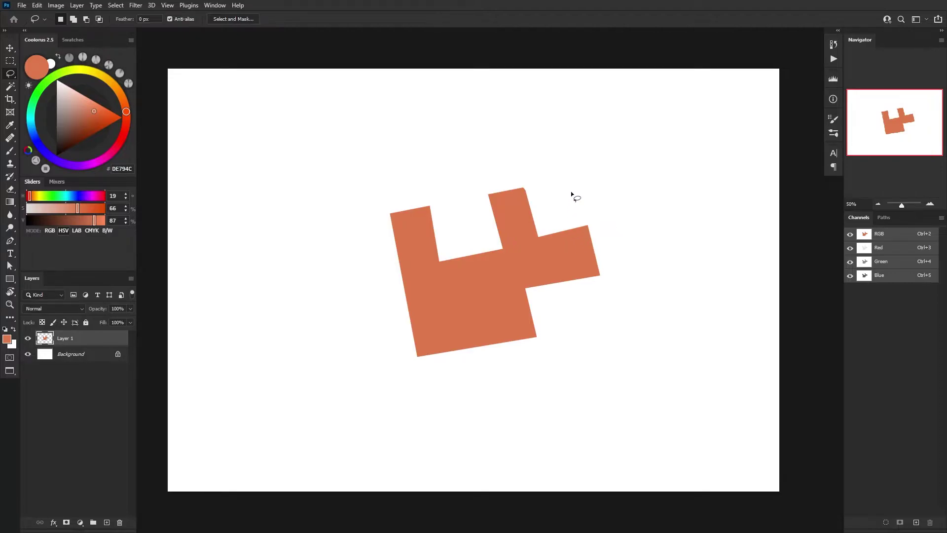
pyautogui.moveTo(344, 231); pyautogui.dragTo(581, 148)
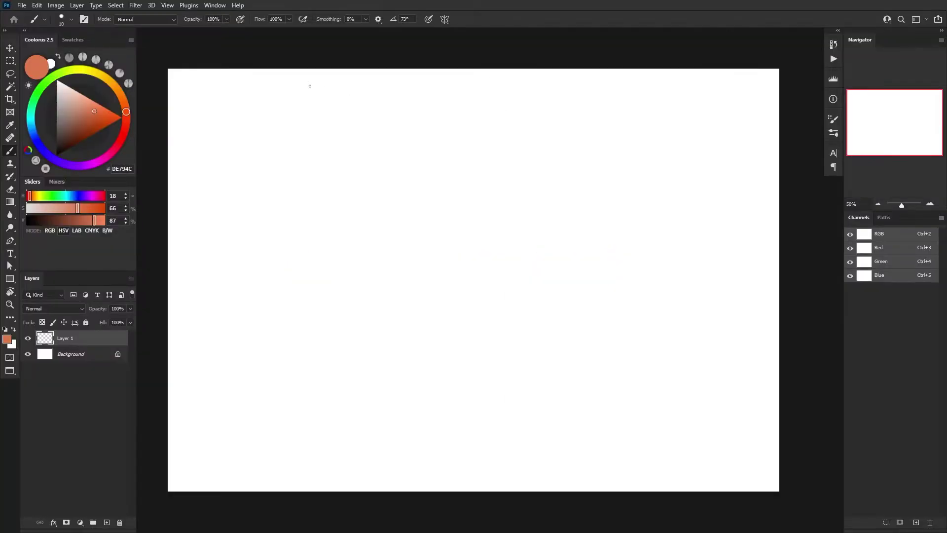
# Choose the Rectangular Marquee Tool and draw a large rectangular selection in the middle of the canvas
pyautogui.click(10, 61)
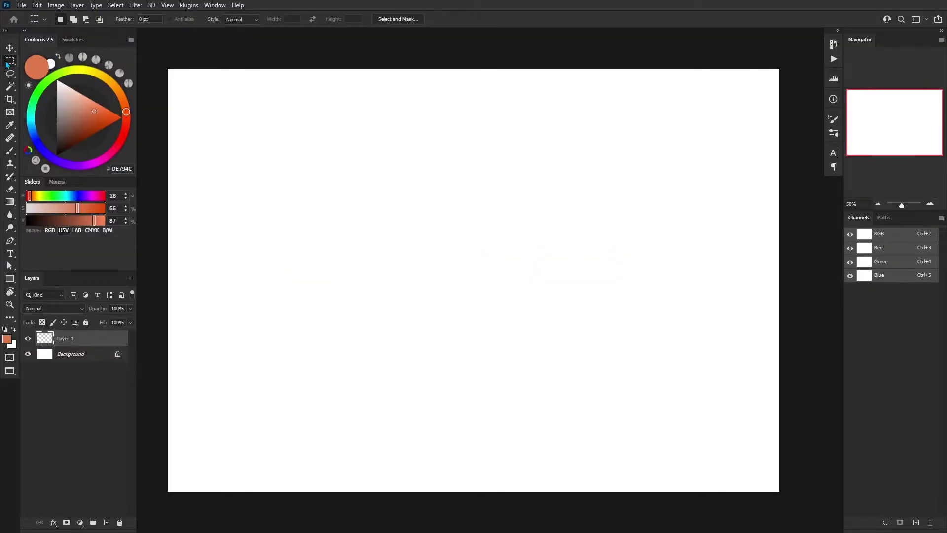
pyautogui.rightClick(10, 61)
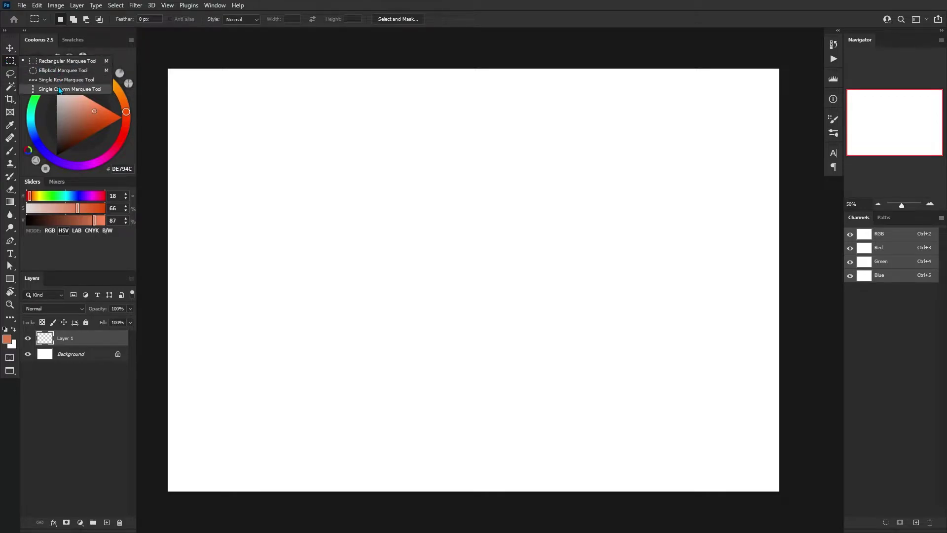
pyautogui.click(67, 60)
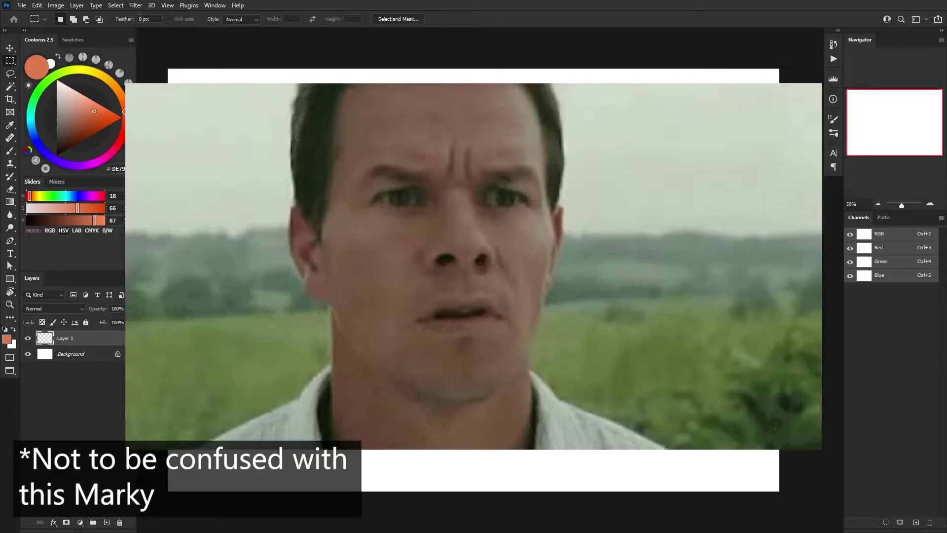
pyautogui.moveTo(290, 183); pyautogui.dragTo(651, 416)
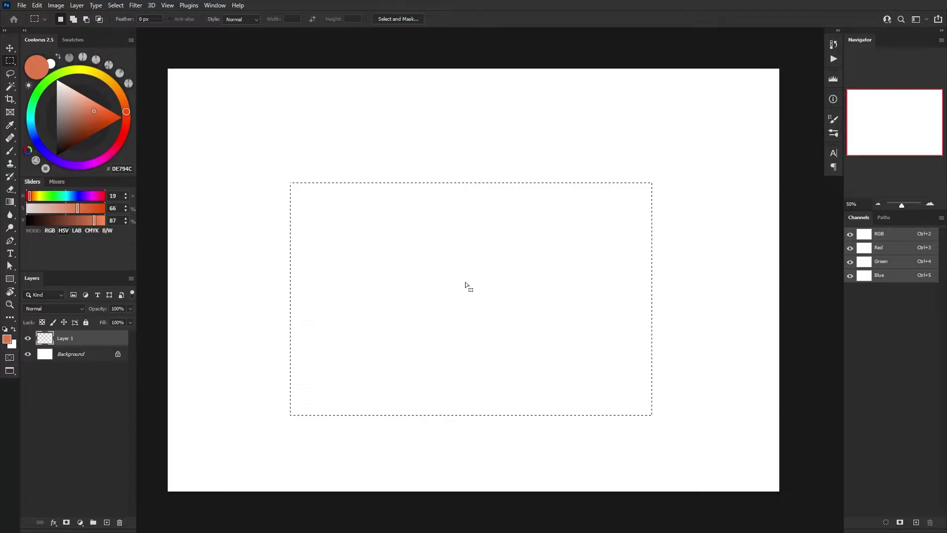
# Add rectangles at the marquee selection's upper-left corner and upper edge, and subtract rectangular notches from its upper and right edges
pyautogui.moveTo(230, 134); pyautogui.dragTo(398, 304)
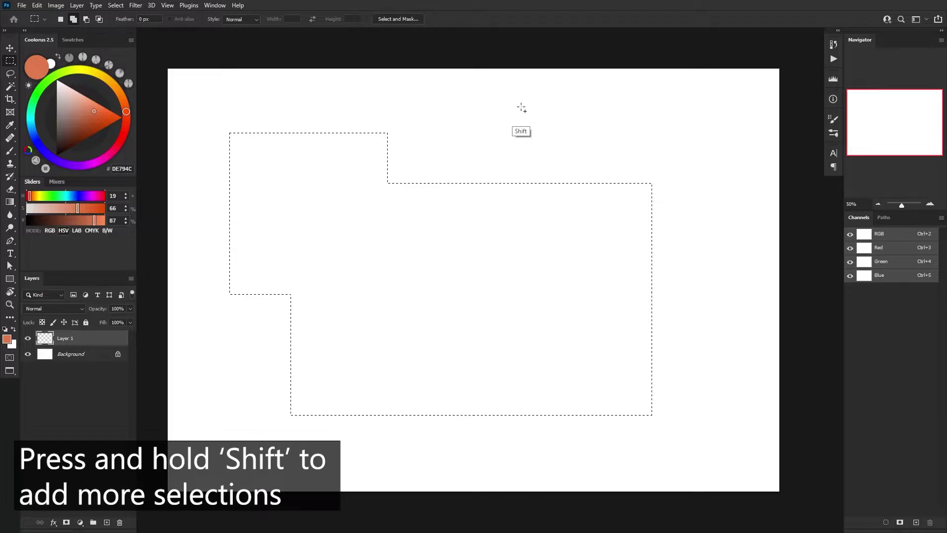
pyautogui.moveTo(519, 94); pyautogui.dragTo(601, 341)
pyautogui.moveTo(411, 139); pyautogui.dragTo(497, 390)
pyautogui.moveTo(685, 273); pyautogui.dragTo(532, 365)
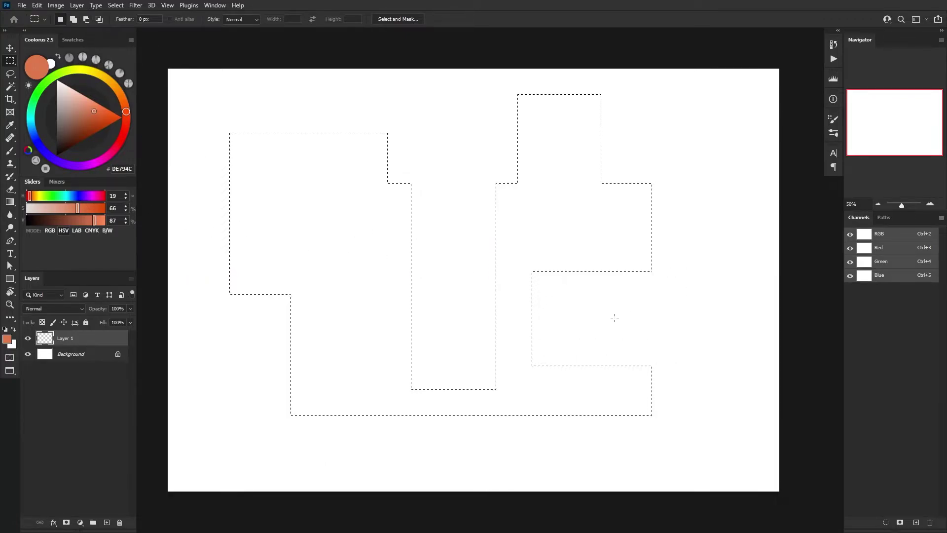
# Add a rounded freehand lasso lobe to the upper right side of the marquee selection
pyautogui.press('l')
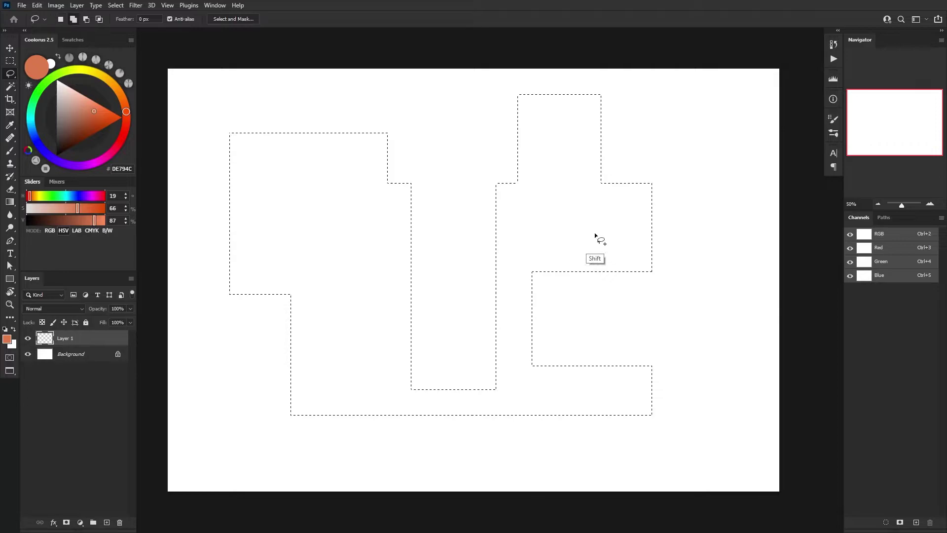
pyautogui.moveTo(719, 206); pyautogui.dragTo(651, 259)
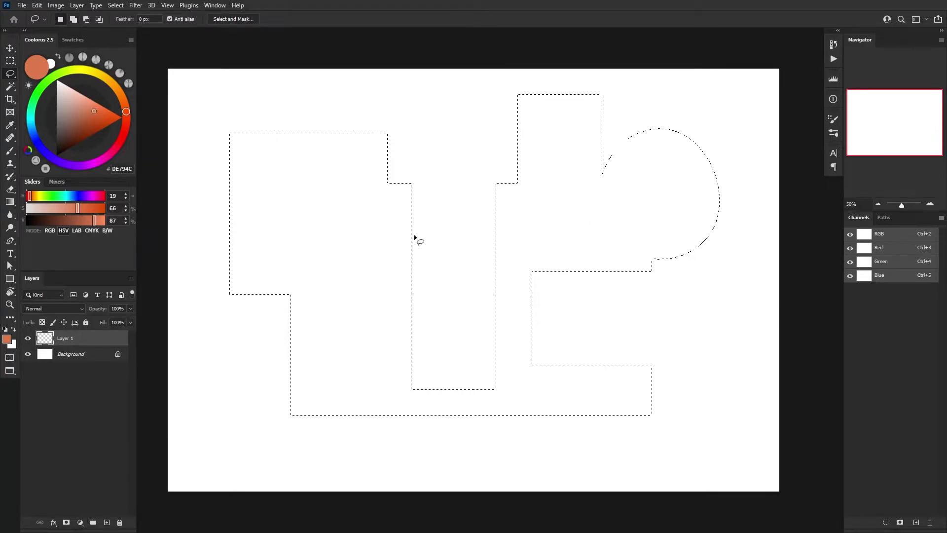
pyautogui.press('shift')
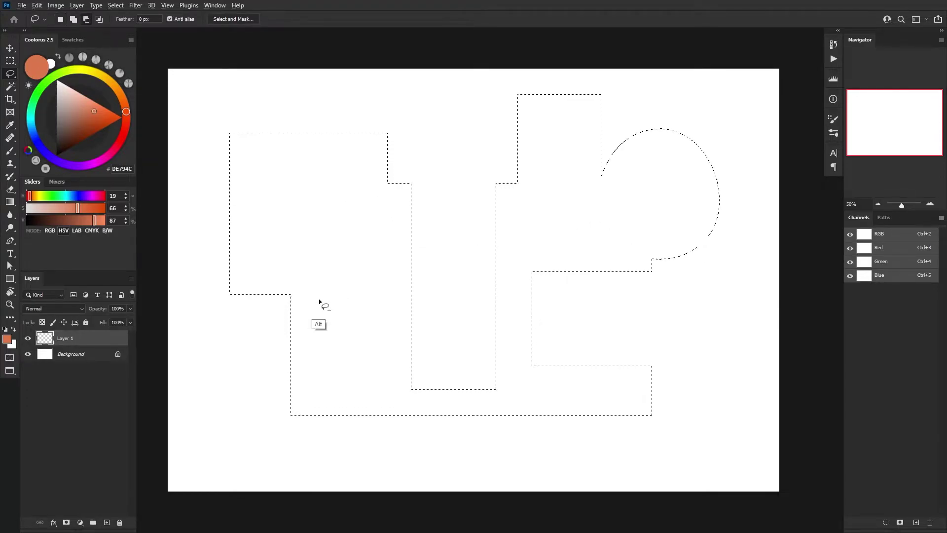
# Add a slanted straight-sided block to the selection's lower-left corner with straight lasso segments
pyautogui.press('shift')
pyautogui.keyDown('shift'); pyautogui.click(316, 297); pyautogui.keyUp('shift')
pyautogui.keyDown('alt'); pyautogui.click(196, 375); pyautogui.keyUp('alt')
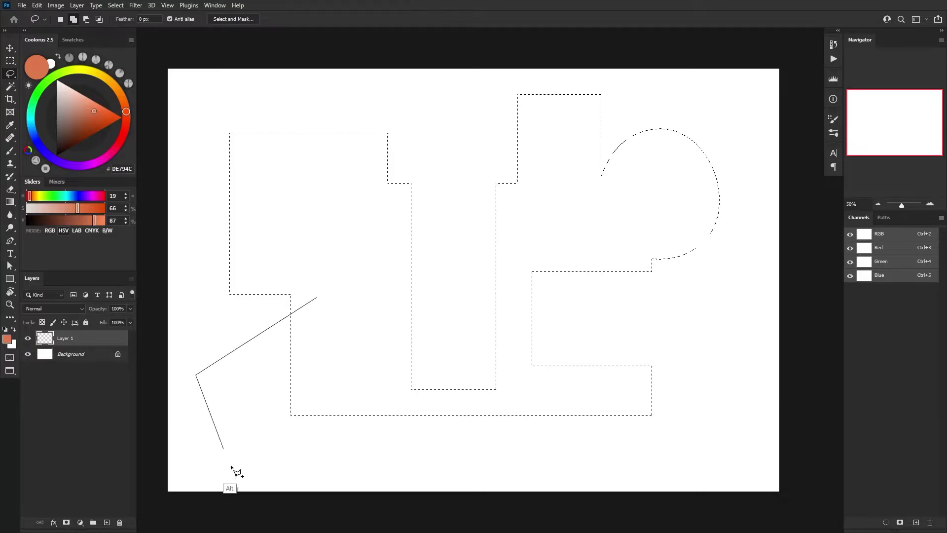
pyautogui.keyDown('alt'); pyautogui.click(235, 469); pyautogui.keyUp('alt')
pyautogui.doubleClick(366, 398)
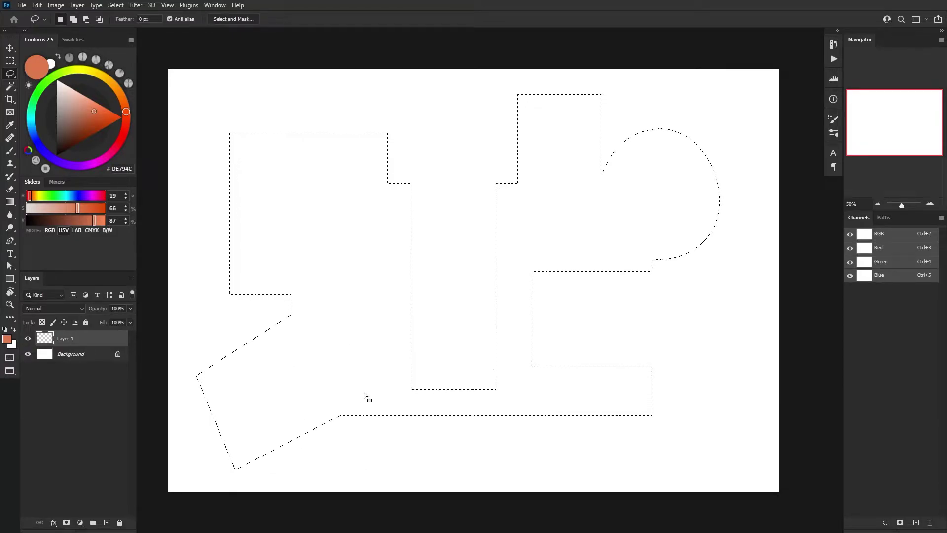
# Fill the combined selection with the orange foreground colour, and deselect it to check the shape with the Move tool
pyautogui.hotkey('alt', 'BackSpace')
pyautogui.hotkey('ctrl', 'd')
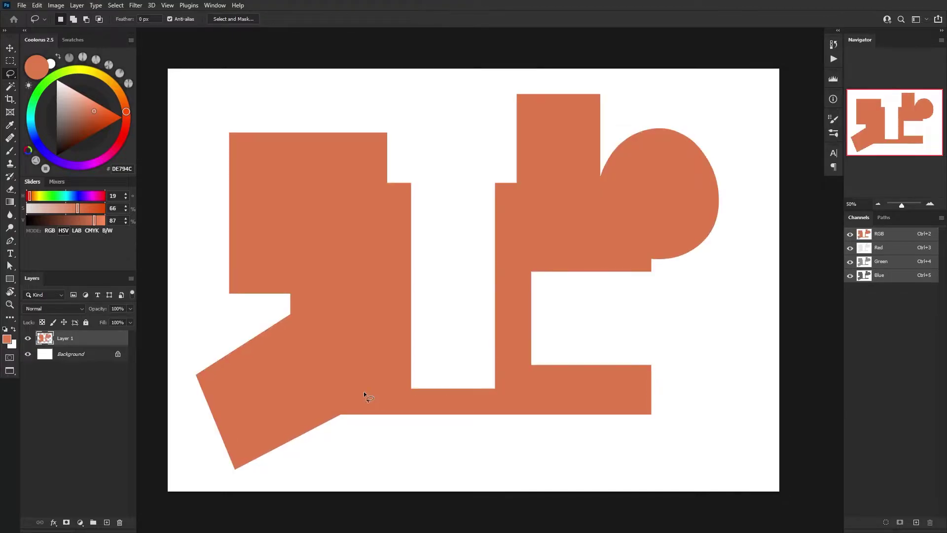
pyautogui.press('v')
pyautogui.moveTo(627, 191); pyautogui.dragTo(633, 233)
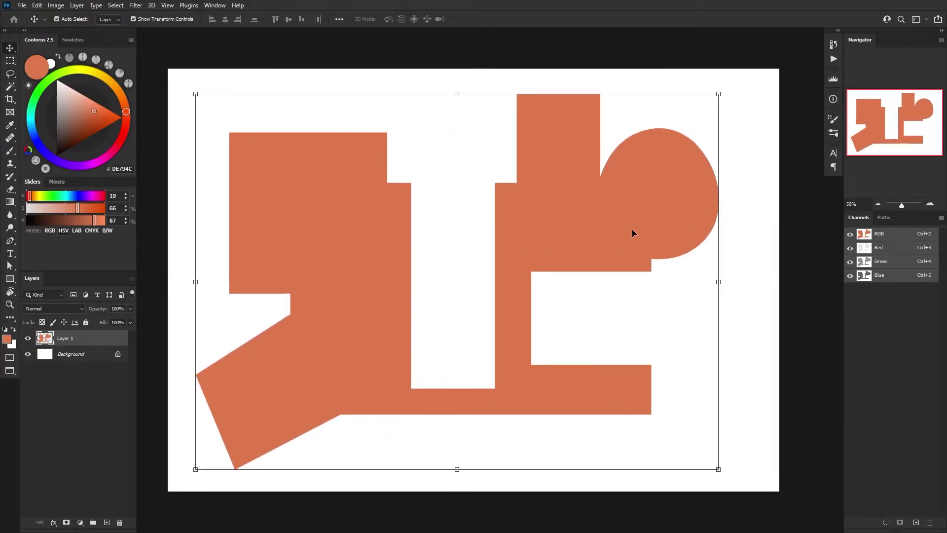
# Erase the combined orange shape from Layer 1, and deselect the canvas
pyautogui.hotkey('ctrl', 'a')
pyautogui.press('Delete')
pyautogui.hotkey('ctrl', 'd')
# Draw a uniform square marquee selection on the canvas, followed by a second marquee selection
pyautogui.press('m')
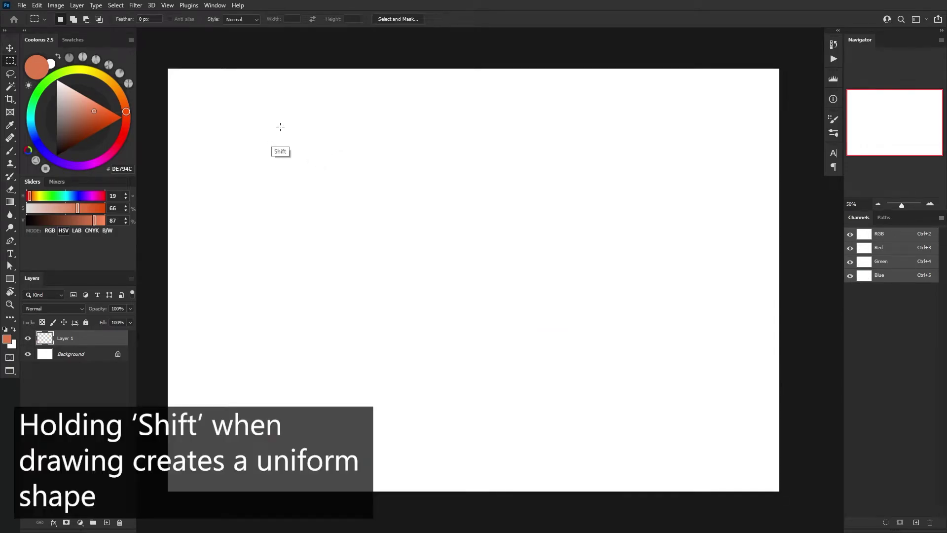
pyautogui.moveTo(279, 126); pyautogui.dragTo(567, 409)
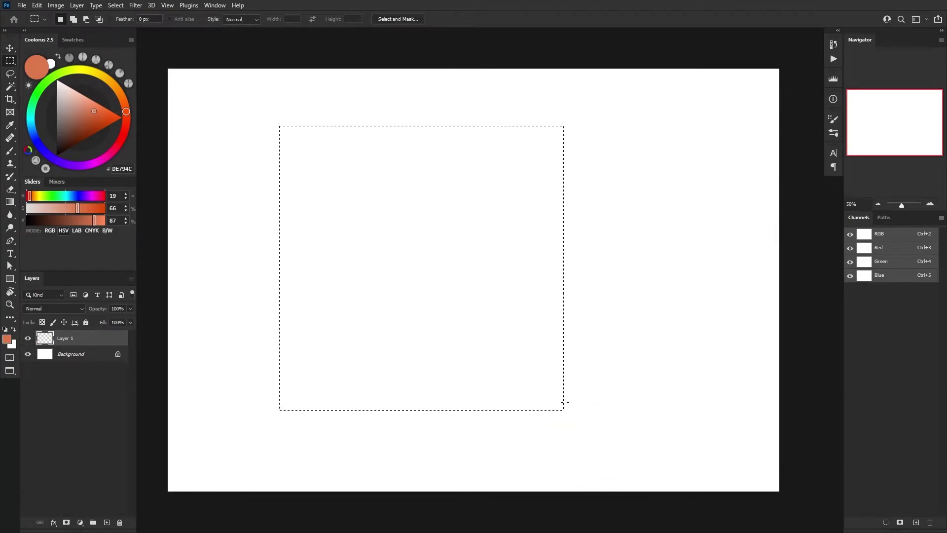
pyautogui.moveTo(316, 157); pyautogui.dragTo(635, 416)
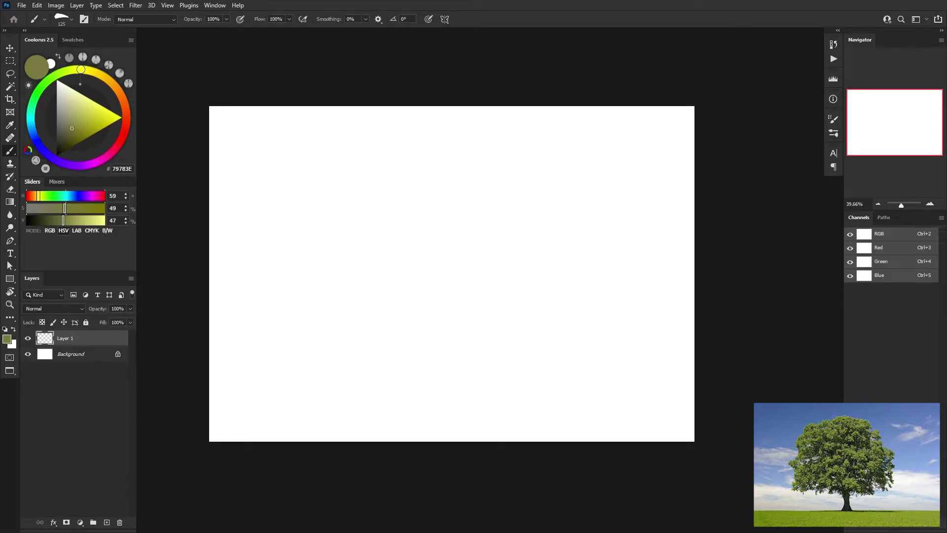
# Choose the foreground-to-background gradient preset for the Gradient tool
pyautogui.press('m')
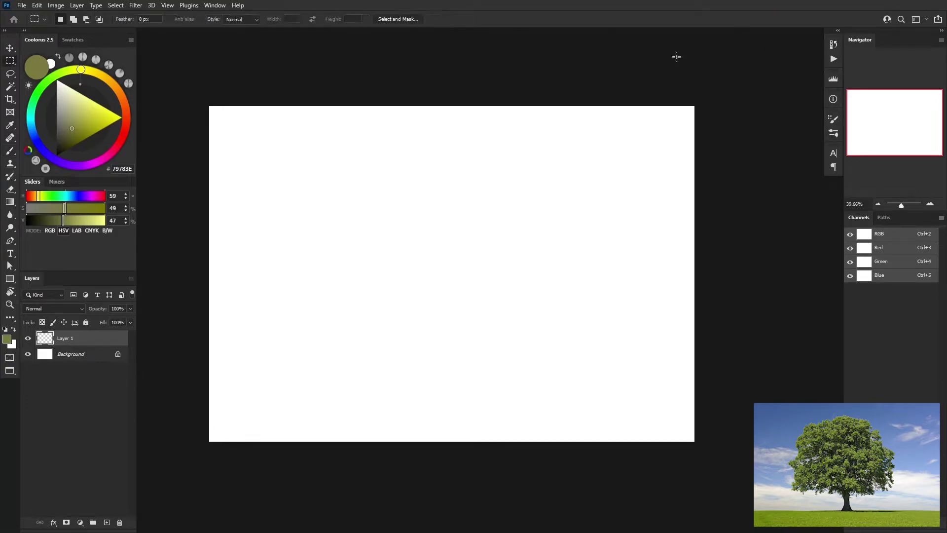
pyautogui.press('g')
pyautogui.click(94, 19)
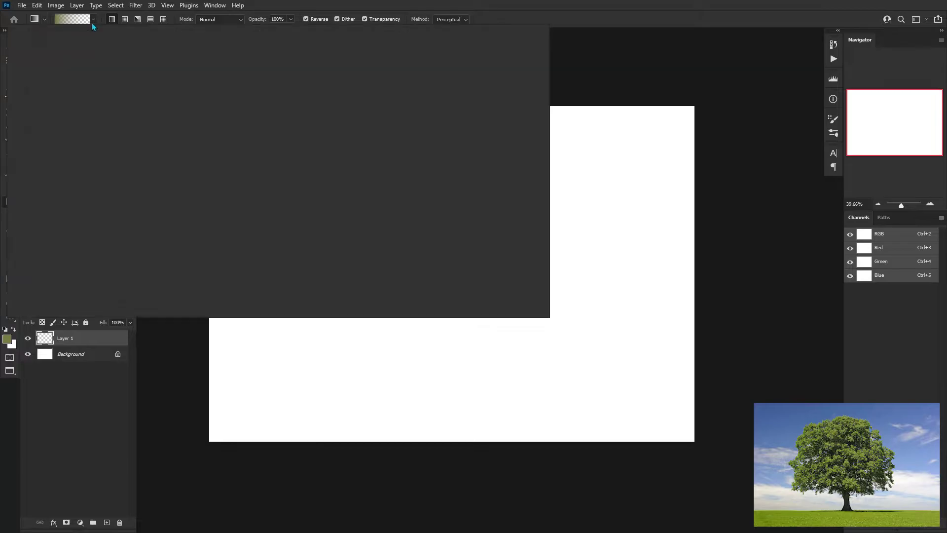
pyautogui.doubleClick(21, 38)
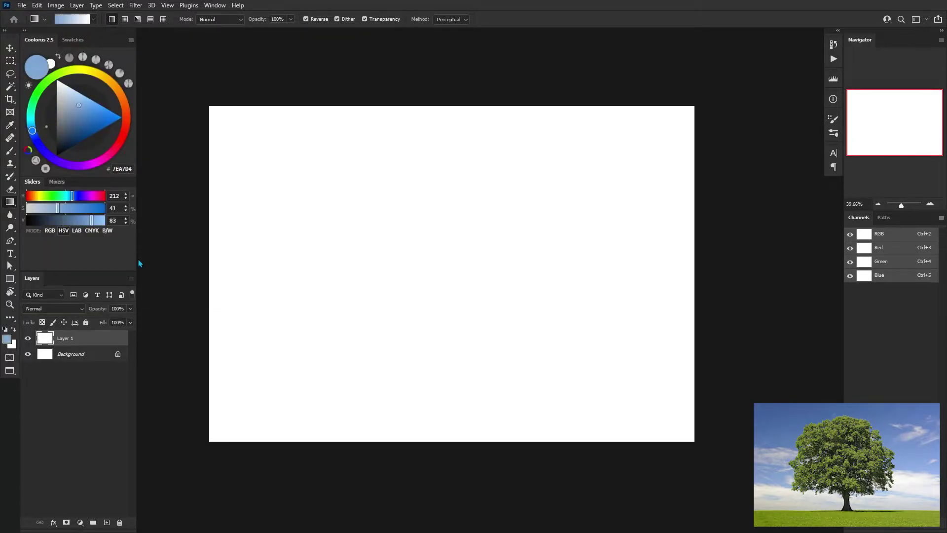
# Set the foreground to 7382B4 and the background to light blue, and fill Layer 1 with a vertical sky gradient
pyautogui.press('x')
pyautogui.press('s')
pyautogui.press('x')
pyautogui.press('x')
pyautogui.press('g')
pyautogui.moveTo(466, 348); pyautogui.dragTo(466, 74)
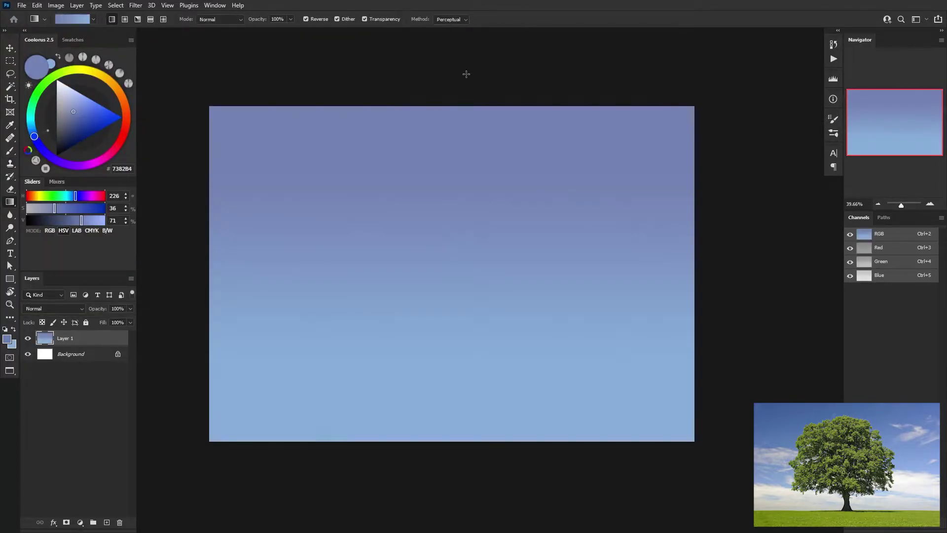
pyautogui.moveTo(567, 289); pyautogui.dragTo(568, 123)
# Add a new layer, marquee a full-width strip along the canvas's lower edge, and nudge the selection downward
pyautogui.hotkey('ctrl', 'shift', 'alt', 'n')
pyautogui.press('m')
pyautogui.moveTo(187, 331); pyautogui.dragTo(741, 452)
pyautogui.hotkey('shift', 'Down')
pyautogui.hotkey('shift', 'Down')
pyautogui.hotkey('shift', 'Down')
pyautogui.hotkey('shift', 'Down')
pyautogui.hotkey('shift', 'Down')
pyautogui.hotkey('shift', 'Down')
pyautogui.hotkey('shift', 'Down')
pyautogui.hotkey('shift', 'Down')
pyautogui.hotkey('shift', 'Down')
pyautogui.hotkey('shift', 'Down')
pyautogui.hotkey('shift', 'Down')
pyautogui.hotkey('shift', 'Down')
pyautogui.hotkey('shift', 'Down')
pyautogui.hotkey('shift', 'Down')
pyautogui.hotkey('shift', 'Down')
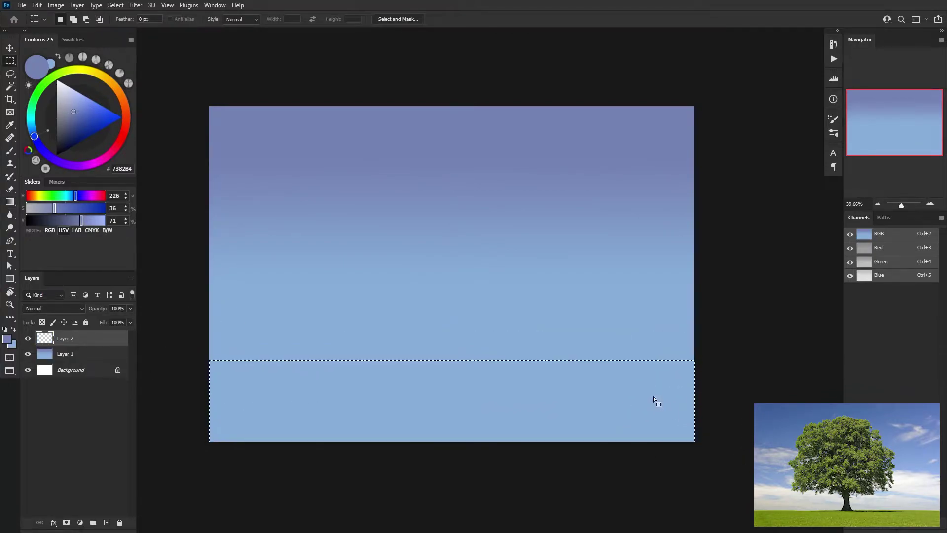
# Fill the adjusted strip at the canvas's lower edge on Layer 2 with grass green A3AF51 and deselect
pyautogui.moveTo(654, 397)
pyautogui.mouseDown()
pyautogui.moveTo(653, 423)
pyautogui.moveTo(655, 411)
pyautogui.mouseUp()
pyautogui.press('b')
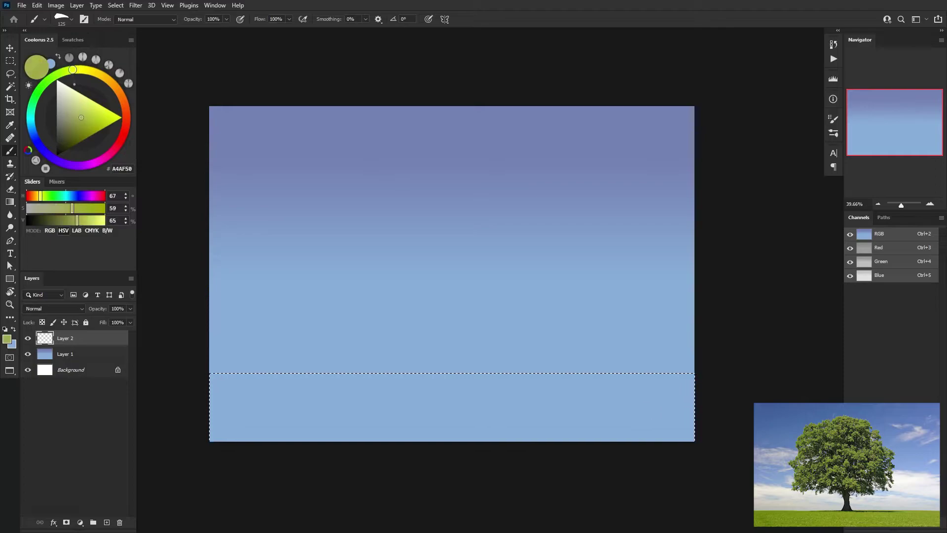
pyautogui.hotkey('alt', 'BackSpace')
pyautogui.hotkey('ctrl', 'd')
# Add a new layer, lasso a leaning tree trunk rising from the grass, and fill it with brown 715445
pyautogui.hotkey('ctrl', 'shift', 'alt', 'n')
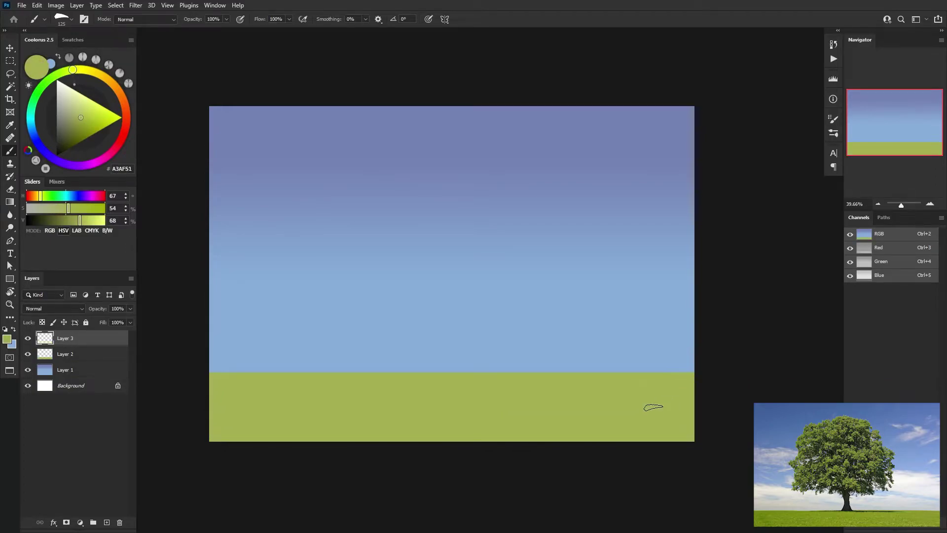
pyautogui.press('l')
pyautogui.click(125, 108)
pyautogui.click(69, 129)
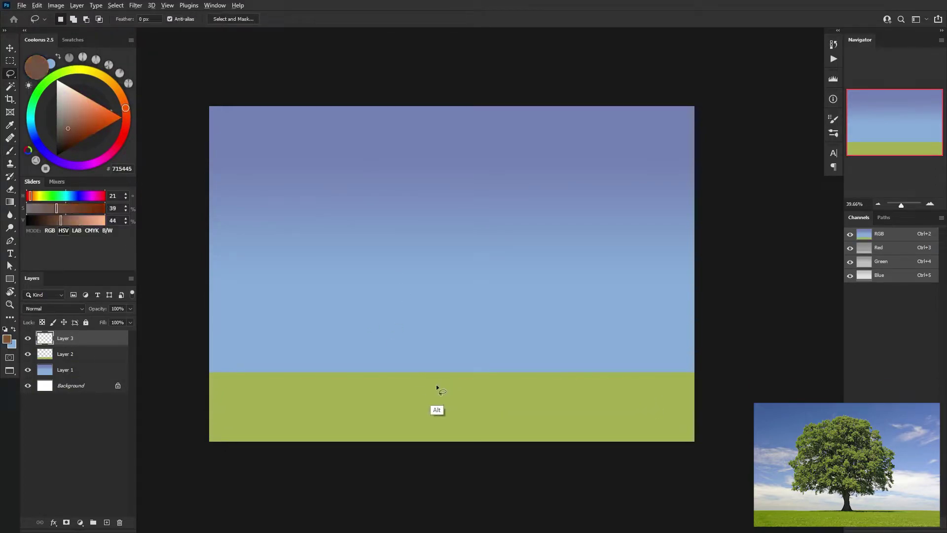
pyautogui.moveTo(414, 276)
pyautogui.mouseDown()
pyautogui.moveTo(463, 354)
pyautogui.moveTo(434, 385)
pyautogui.mouseUp()
pyautogui.hotkey('alt', 'BackSpace')
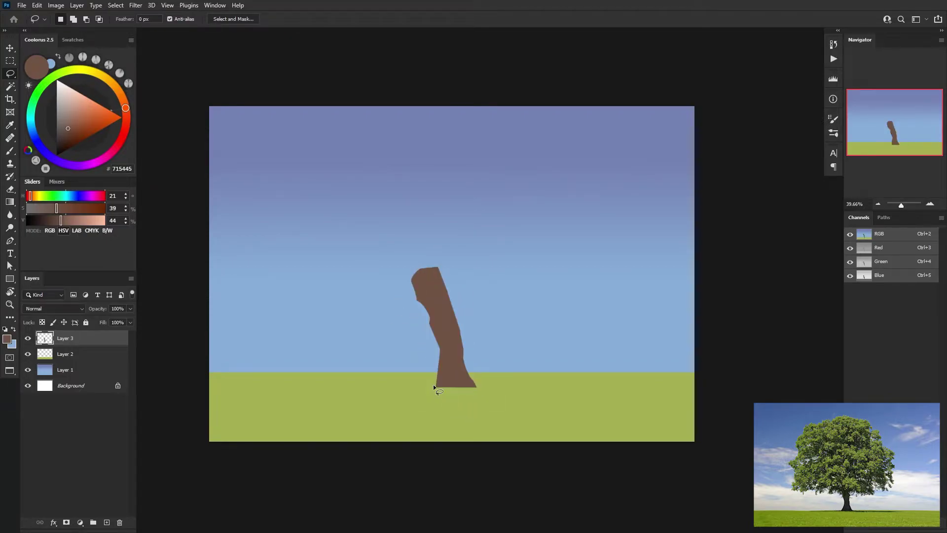
# Add a new layer above the trunk and lasso the outline of a wide tree crown
pyautogui.hotkey('ctrl', 'shift', 'alt', 'n')
pyautogui.press('shift')
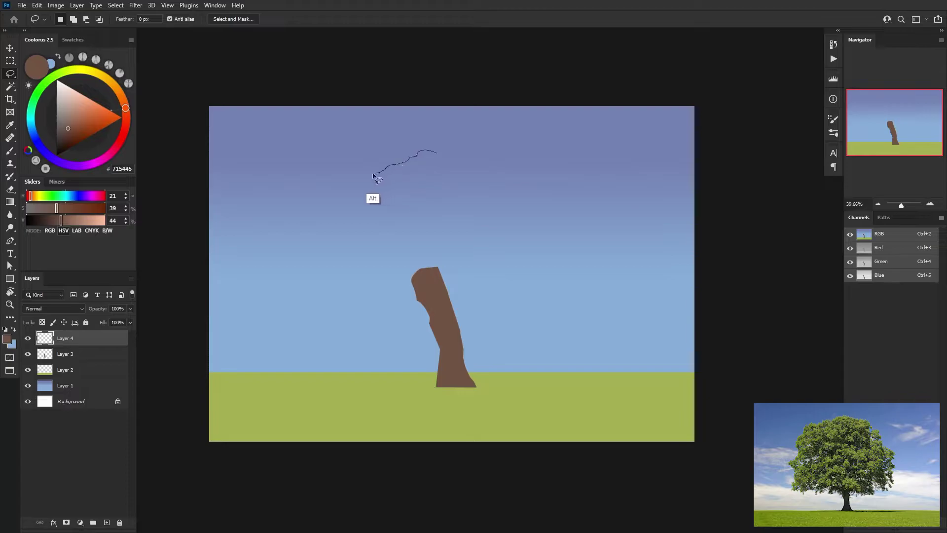
pyautogui.moveTo(373, 175)
pyautogui.mouseDown()
pyautogui.moveTo(319, 199)
pyautogui.moveTo(313, 297)
pyautogui.moveTo(391, 339)
pyautogui.moveTo(412, 340)
pyautogui.moveTo(492, 336)
pyautogui.moveTo(563, 296)
pyautogui.moveTo(533, 173)
pyautogui.moveTo(464, 136)
pyautogui.moveTo(342, 169)
pyautogui.moveTo(342, 230)
pyautogui.mouseUp()
# Paint the crown selection with dark green 404928 foliage using the Leaves brush, and deselect
pyautogui.press('b')
pyautogui.rightClick(428, 243)
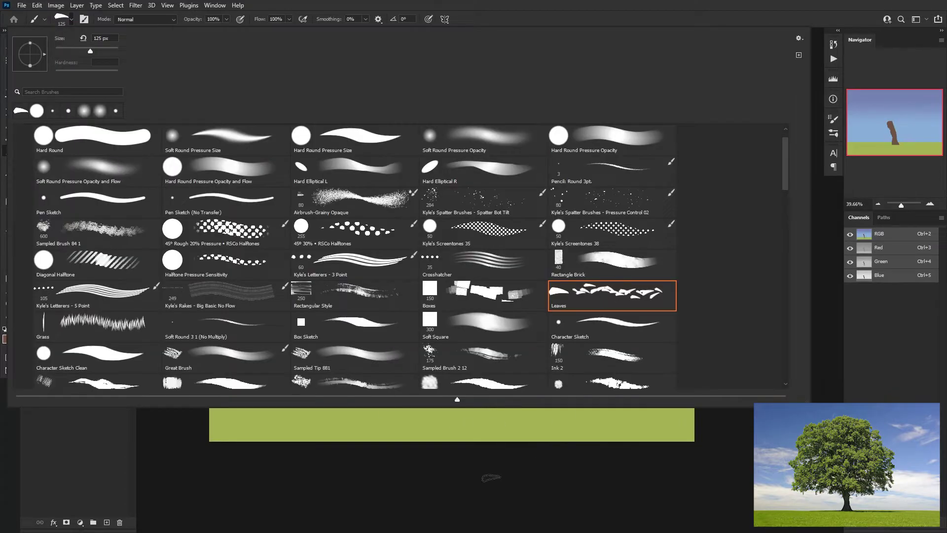
pyautogui.press('Return')
pyautogui.moveTo(323, 197)
pyautogui.mouseDown()
pyautogui.moveTo(330, 332)
pyautogui.moveTo(444, 306)
pyautogui.moveTo(346, 212)
pyautogui.moveTo(434, 247)
pyautogui.moveTo(421, 216)
pyautogui.moveTo(513, 306)
pyautogui.moveTo(478, 246)
pyautogui.moveTo(493, 173)
pyautogui.moveTo(491, 237)
pyautogui.moveTo(518, 281)
pyautogui.moveTo(550, 179)
pyautogui.moveTo(543, 219)
pyautogui.mouseUp()
pyautogui.press(']')
pyautogui.press(']')
pyautogui.press(']')
pyautogui.press(']')
pyautogui.hotkey('ctrl', 'd')
pyautogui.press('[')
pyautogui.press('[')
pyautogui.press('[')
pyautogui.press('[')
pyautogui.press('[')
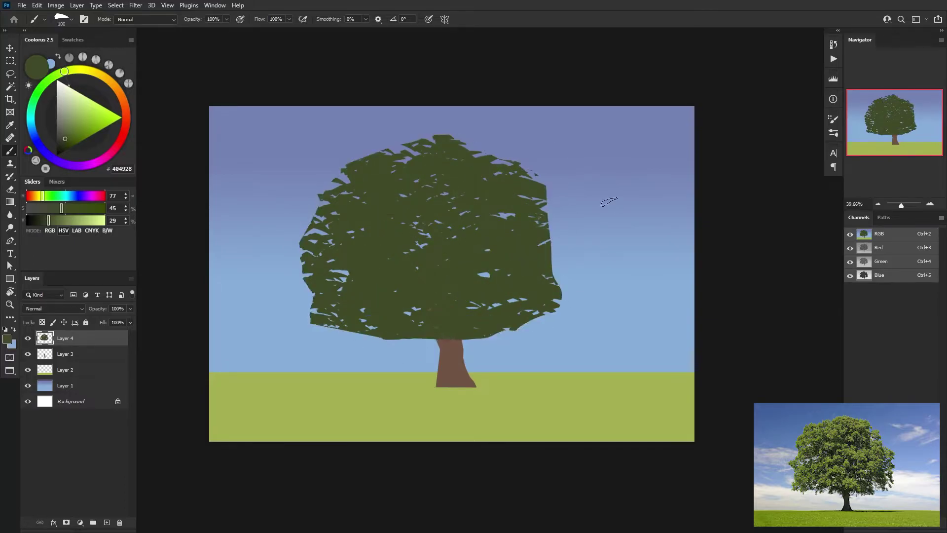
# Add a new layer directly above the sky layer and lasso sloping cloud bands across the canvas
pyautogui.click(102, 390)
pyautogui.hotkey('ctrl', 'shift', 'alt', 'n')
pyautogui.press('l')
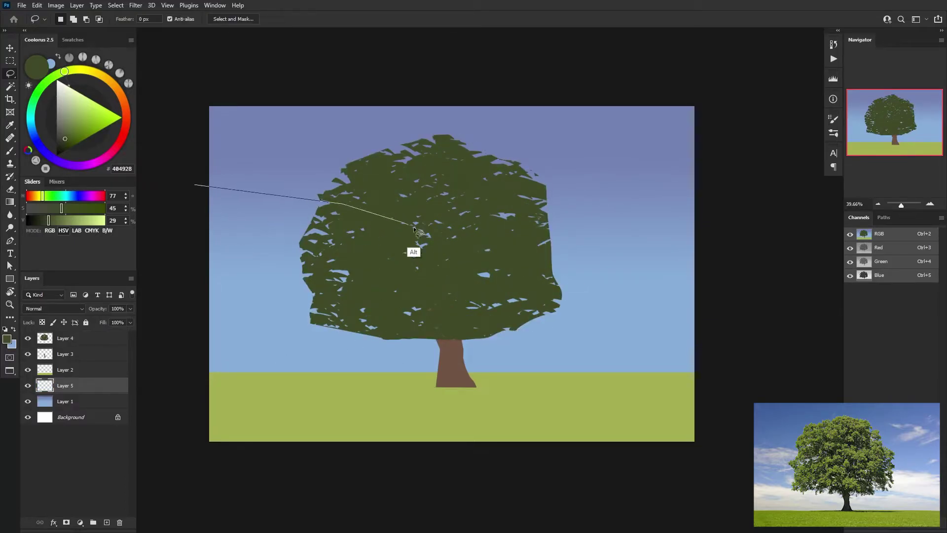
pyautogui.moveTo(415, 230)
pyautogui.mouseDown()
pyautogui.moveTo(715, 334)
pyautogui.moveTo(404, 290)
pyautogui.moveTo(200, 215)
pyautogui.mouseUp()
pyautogui.moveTo(192, 295)
pyautogui.mouseDown()
pyautogui.moveTo(387, 310)
pyautogui.moveTo(361, 412)
pyautogui.moveTo(197, 409)
pyautogui.mouseUp()
# Choose the Soft Round Pressure Opacity brush and set the foreground to light grey DDDDD5
pyautogui.press('b')
pyautogui.click(70, 20)
pyautogui.doubleClick(480, 142)
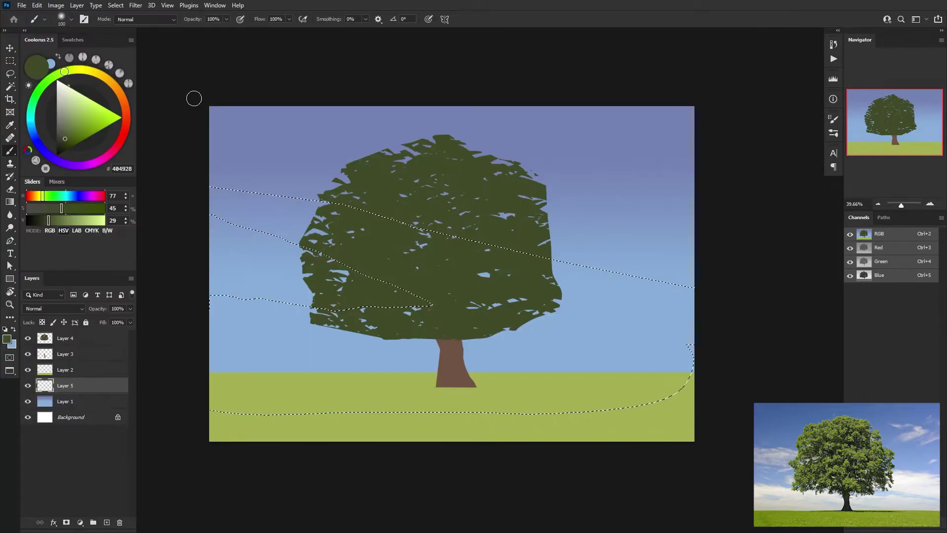
pyautogui.keyDown('alt'); pyautogui.click(142, 108); pyautogui.keyUp('alt')
pyautogui.keyDown('alt'); pyautogui.click(142, 108); pyautogui.keyUp('alt')
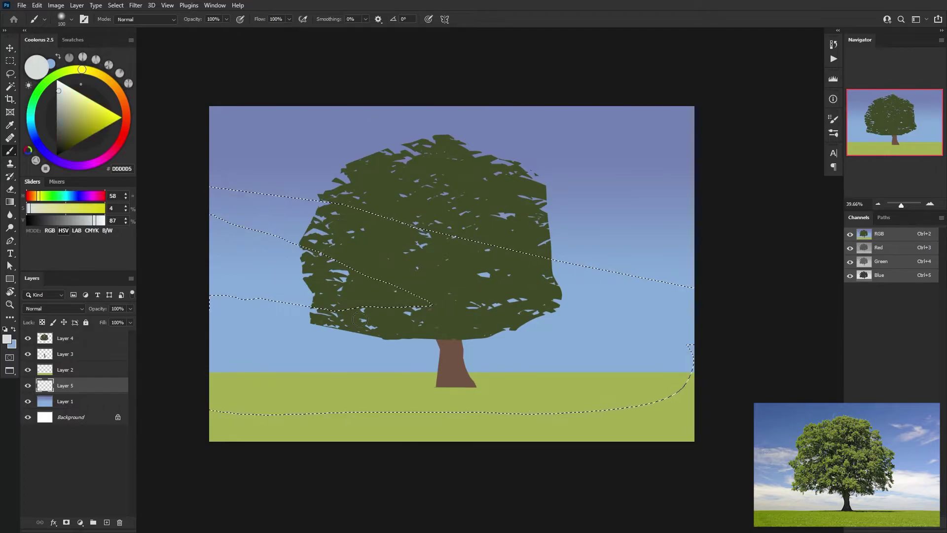
# Enlarge the soft brush to 700 px and paint the upper cloud band inside the selection
pyautogui.press(']')
pyautogui.press(']')
pyautogui.press(']')
pyautogui.press(']')
pyautogui.press(']')
pyautogui.press(']')
pyautogui.press(']')
pyautogui.press(']')
pyautogui.press(']')
pyautogui.press(']')
pyautogui.moveTo(200, 197)
pyautogui.mouseDown()
pyautogui.moveTo(423, 237)
pyautogui.moveTo(748, 361)
pyautogui.mouseUp()
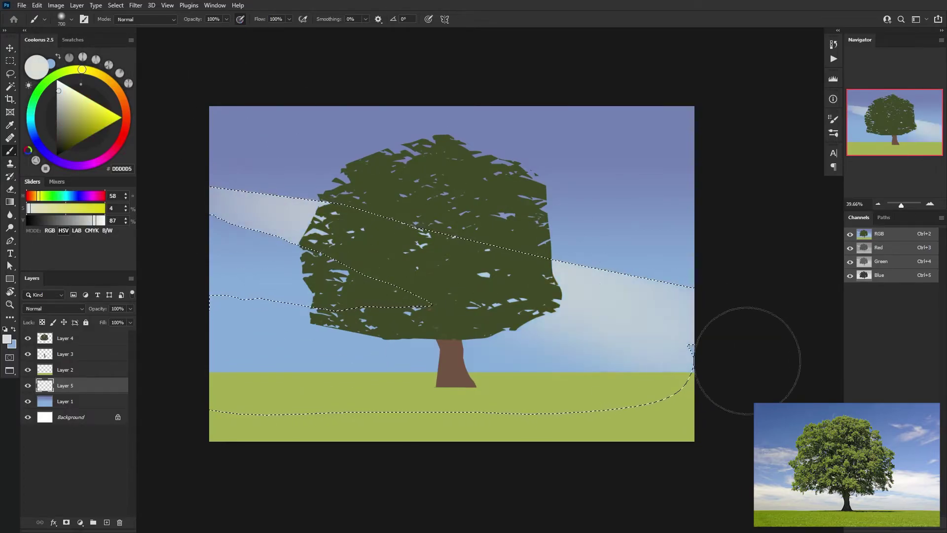
# Reduce the soft brush to 400 px, paint the lower clouds above the grass, and deselect
pyautogui.press('[')
pyautogui.press('[')
pyautogui.press('[')
pyautogui.moveTo(257, 340)
pyautogui.mouseDown()
pyautogui.moveTo(370, 339)
pyautogui.moveTo(201, 269)
pyautogui.moveTo(719, 393)
pyautogui.mouseUp()
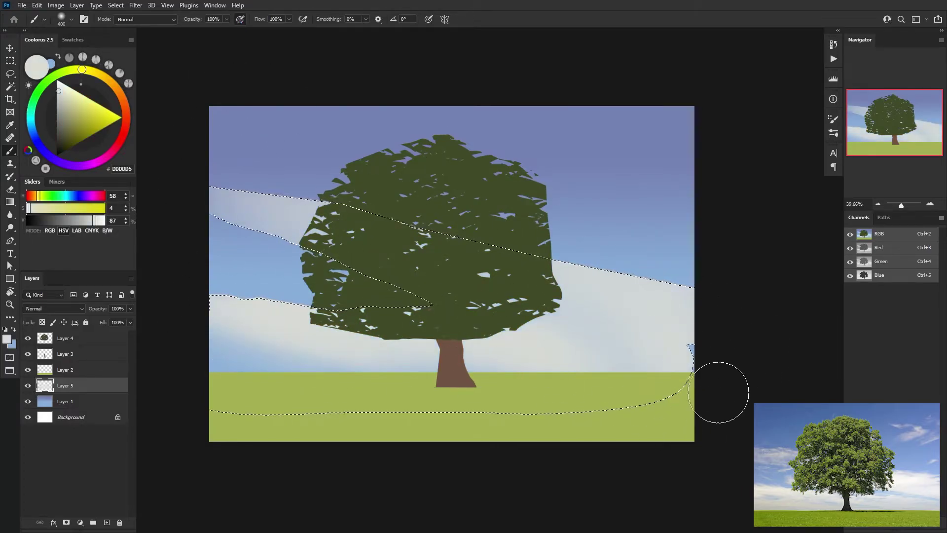
pyautogui.hotkey('ctrl', 'd')
# Select the grass layer, lock its transparent pixels, and choose the Rectangular Style brush with green 9AAF51
pyautogui.press('v')
pyautogui.click(743, 370)
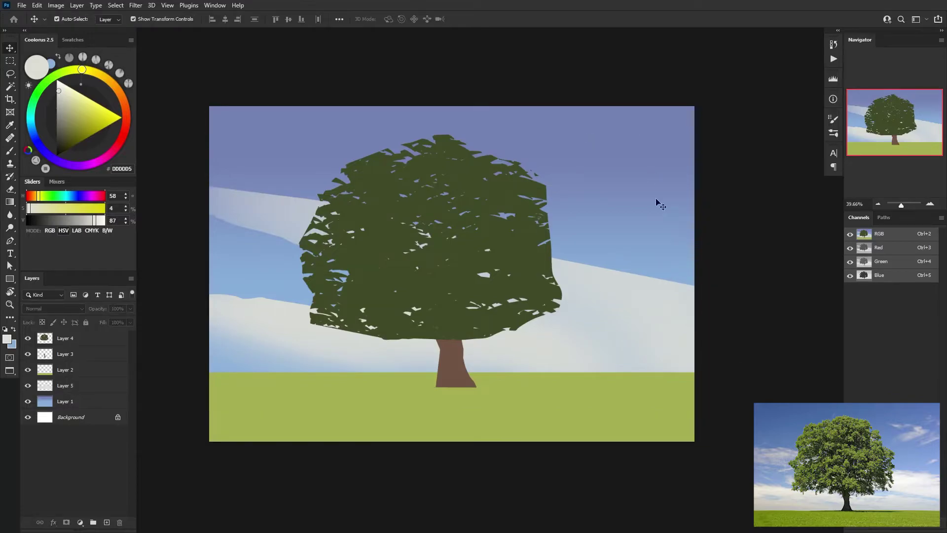
pyautogui.click(616, 381)
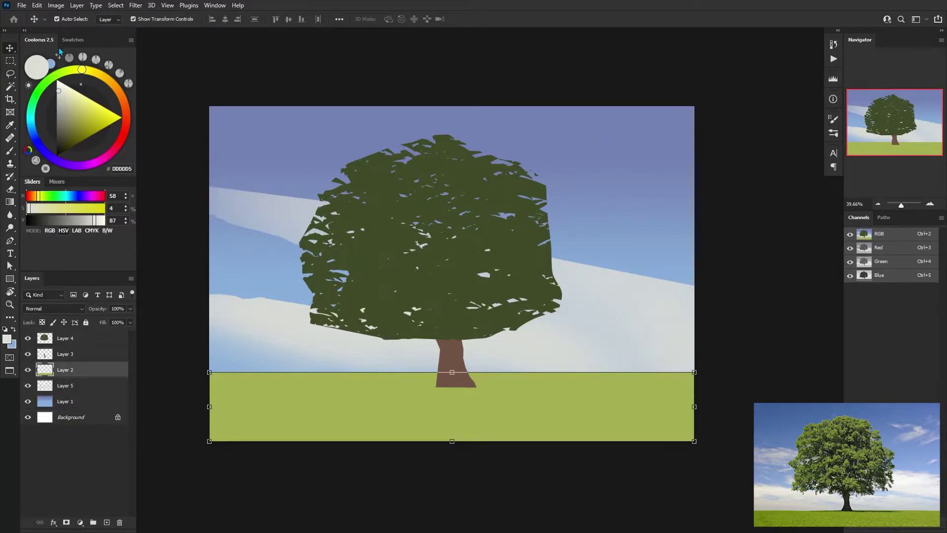
pyautogui.press('b')
pyautogui.rightClick(466, 417)
pyautogui.doubleClick(351, 299)
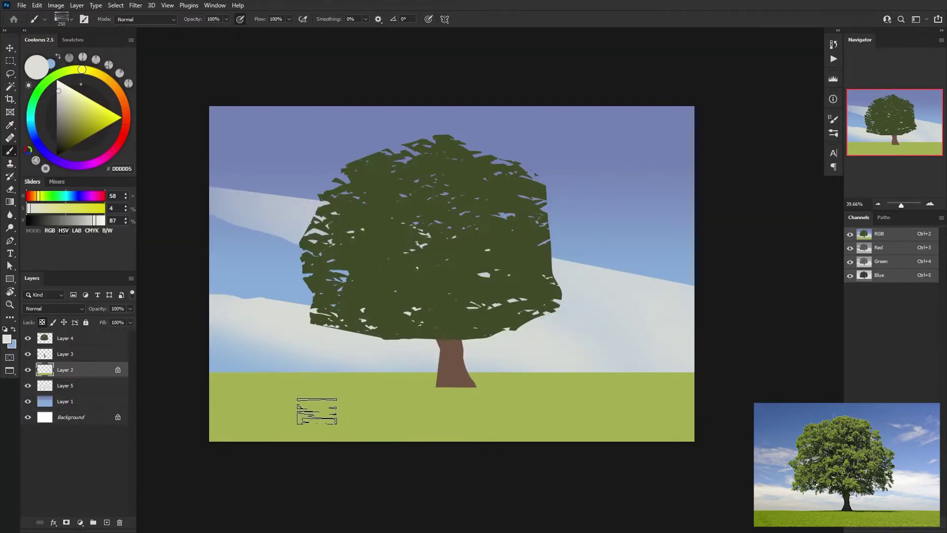
pyautogui.press('F5')
pyautogui.press('F5')
pyautogui.keyDown('alt'); pyautogui.click(329, 437); pyautogui.keyUp('alt')
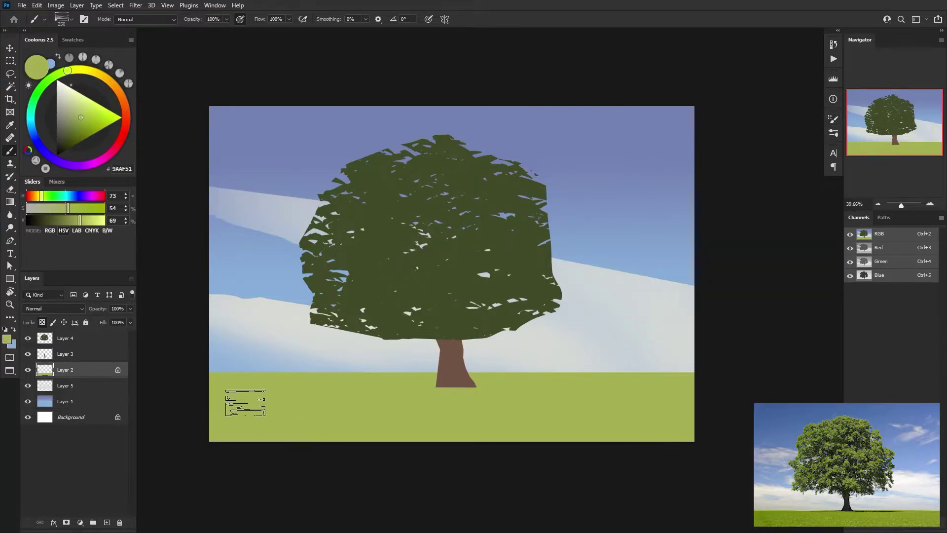
# Enable and adjust Color Dynamics for the brush, and paint varied green strokes across the grass
pyautogui.press('F5')
pyautogui.click(678, 195)
pyautogui.click(728, 205)
pyautogui.press('F5')
pyautogui.moveTo(304, 390)
pyautogui.mouseDown()
pyautogui.moveTo(311, 495)
pyautogui.moveTo(518, 408)
pyautogui.moveTo(703, 402)
pyautogui.moveTo(634, 434)
pyautogui.mouseUp()
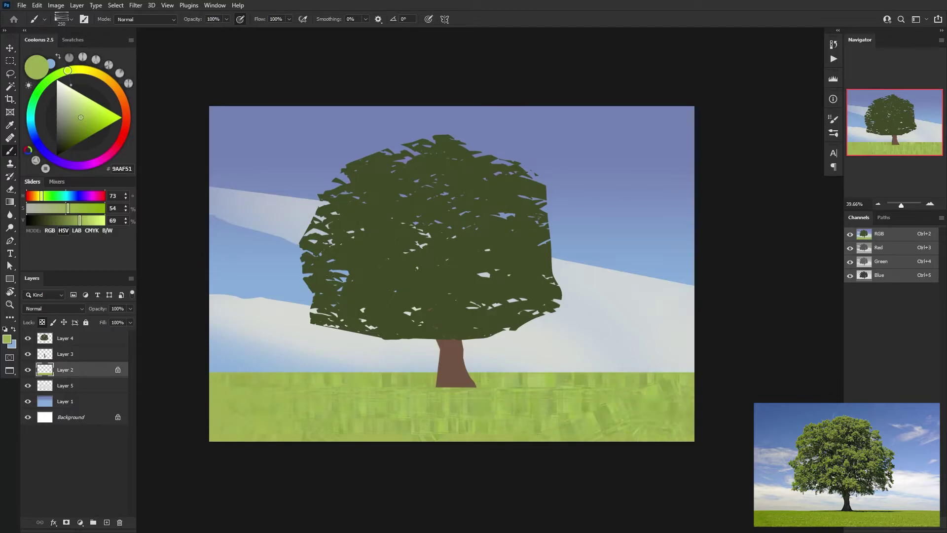
# Choose the Grass brush at 60 px with light green B9C25C as the foreground
pyautogui.click(65, 21)
pyautogui.doubleClick(143, 329)
pyautogui.click(83, 113)
pyautogui.press('[')
pyautogui.press('[')
pyautogui.press('[')
pyautogui.press('[')
pyautogui.press('[')
pyautogui.press('[')
pyautogui.press('[')
pyautogui.press('[')
pyautogui.press('[')
pyautogui.press('[')
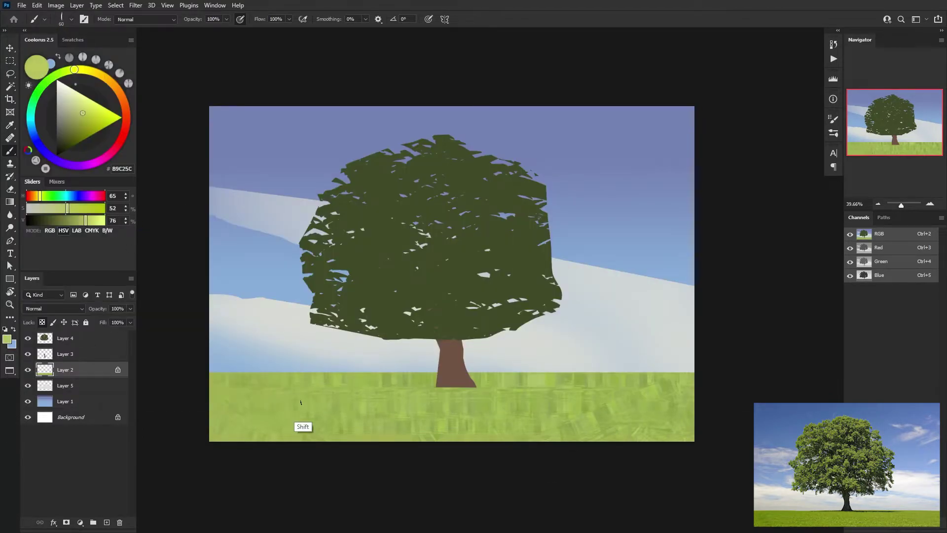
# Paint fine blades on the grass strip and texture it with the Kyle's Rakes - Big Basic No Flow brush
pyautogui.moveTo(308, 404); pyautogui.dragTo(527, 400)
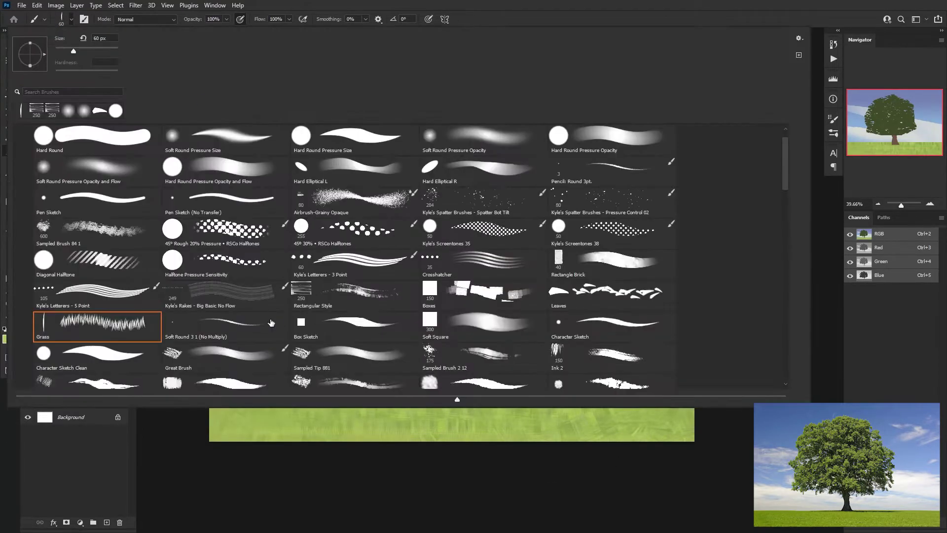
pyautogui.doubleClick(239, 301)
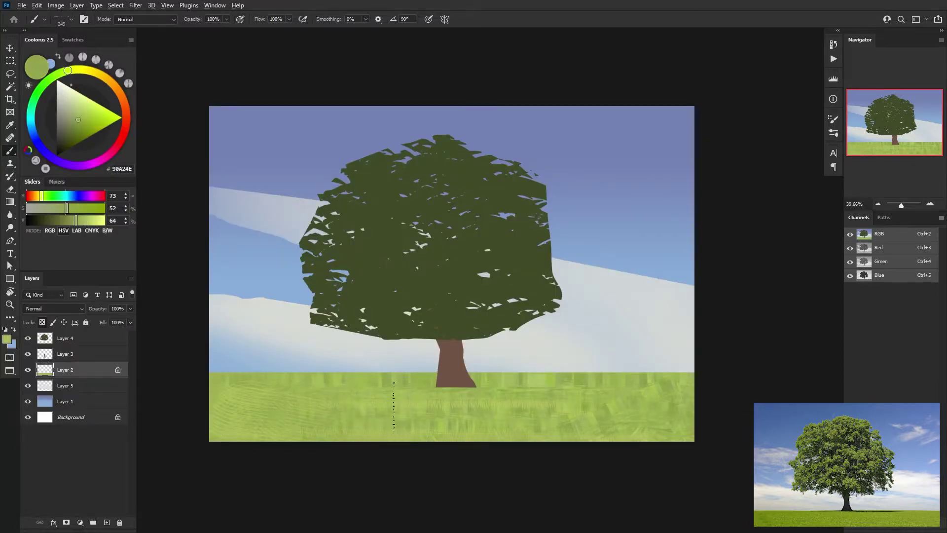
pyautogui.keyDown('alt'); pyautogui.click(625, 389); pyautogui.keyUp('alt')
# Unlock the grass layer's transparent pixels and roughen the horizon edge using the Eraser with the Rectangular Style brush
pyautogui.click(43, 322)
pyautogui.press('e')
pyautogui.click(72, 20)
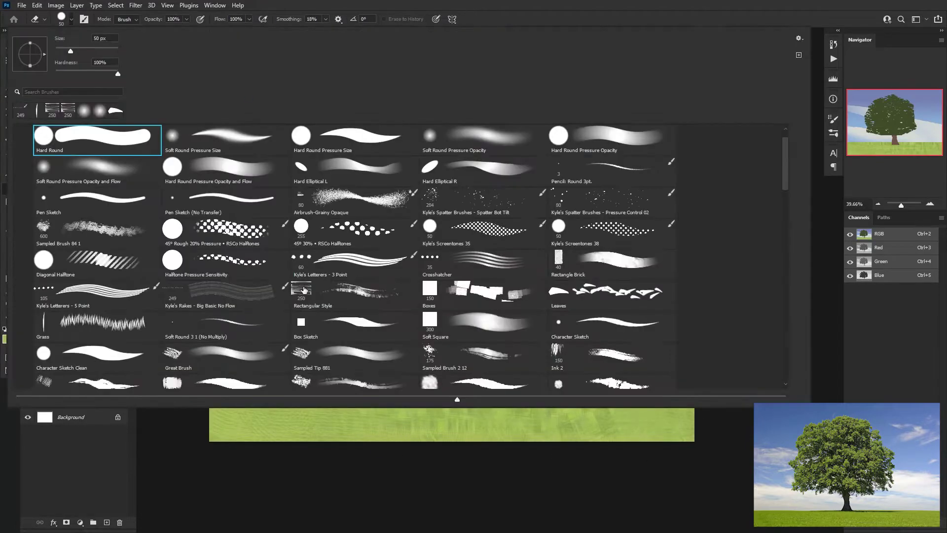
pyautogui.doubleClick(380, 288)
pyautogui.hotkey('ctrl', 'z')
pyautogui.moveTo(203, 366)
pyautogui.mouseDown()
pyautogui.moveTo(434, 367)
pyautogui.moveTo(789, 345)
pyautogui.mouseUp()
pyautogui.press('[')
pyautogui.moveTo(686, 370); pyautogui.dragTo(65, 366)
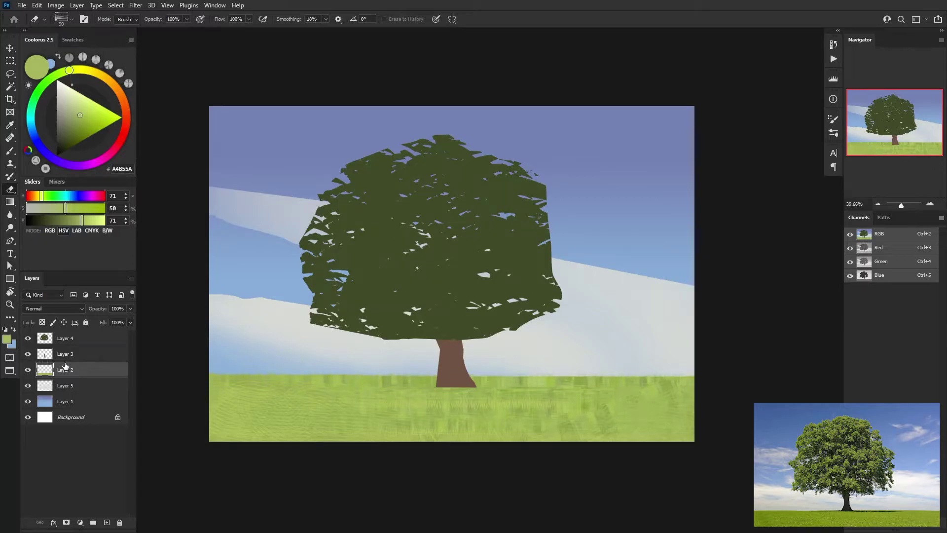
# Move the crown and trunk layers up slightly together so the trunk's base sits near the horizon
pyautogui.click(65, 338)
pyautogui.keyDown('shift'); pyautogui.click(66, 353); pyautogui.keyUp('shift')
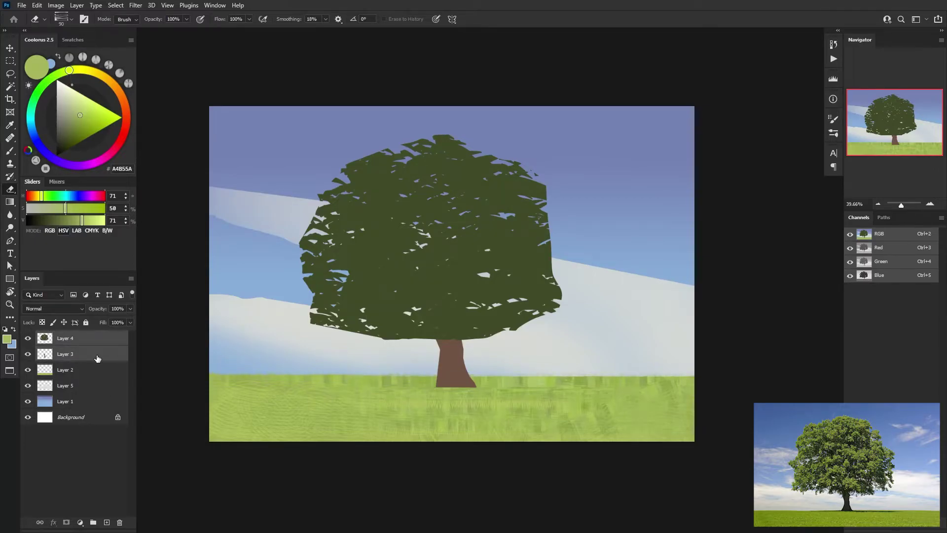
pyautogui.hotkey('ctrl', 't')
pyautogui.moveTo(459, 374); pyautogui.dragTo(459, 364)
pyautogui.press('Return')
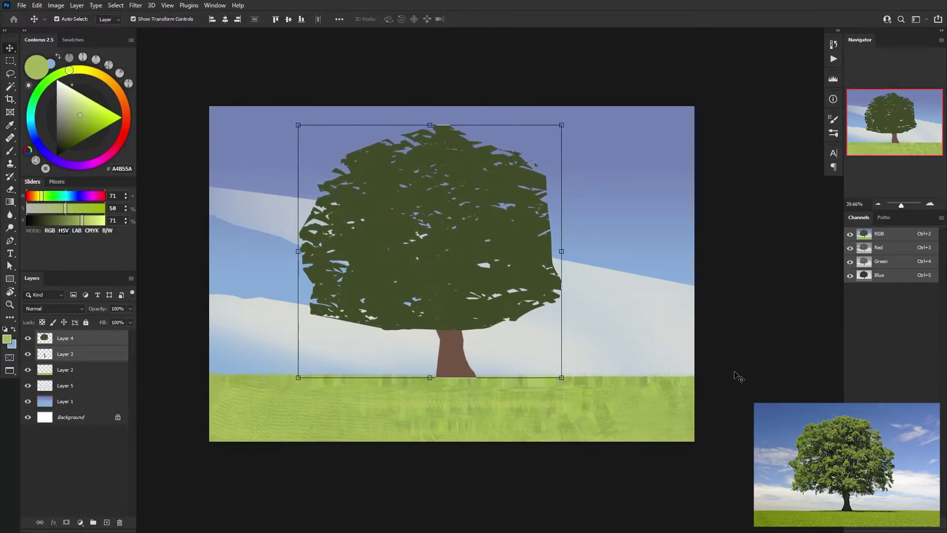
# Return to the grass layer and choose the Rectangle Brick brush with dark teal 314643
pyautogui.click(74, 369)
pyautogui.press('b')
pyautogui.click(70, 19)
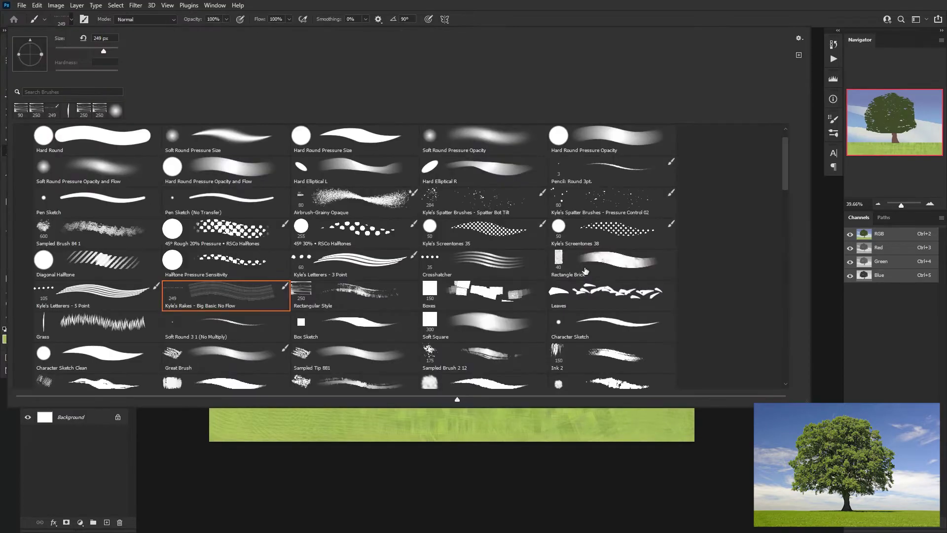
pyautogui.doubleClick(584, 270)
pyautogui.moveTo(43, 149); pyautogui.dragTo(31, 114)
pyautogui.click(68, 126)
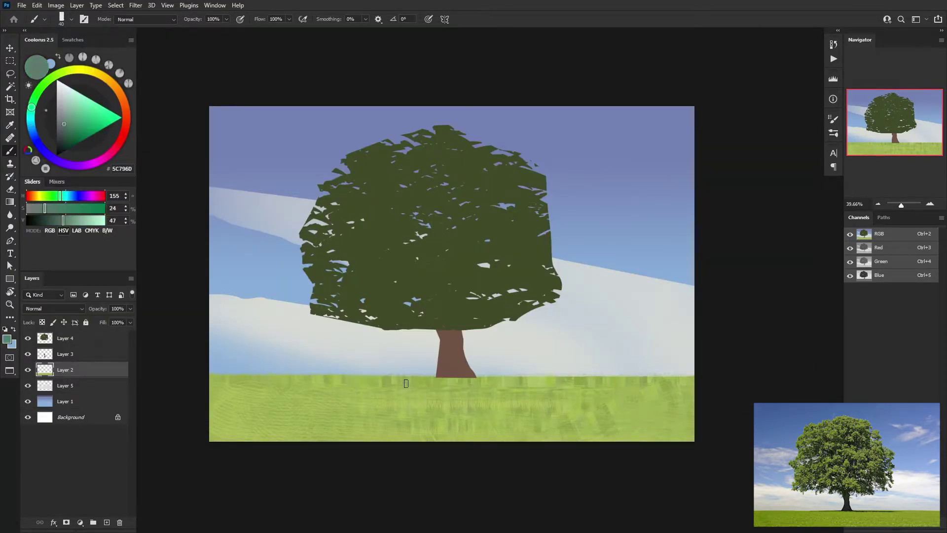
pyautogui.click(63, 138)
# Paint a thin dark shadow on the grass at the trunk's base with the brush at 20 px, redoing the first stroke
pyautogui.moveTo(361, 377); pyautogui.dragTo(513, 378)
pyautogui.hotkey('ctrl', 'z')
pyautogui.press('[')
pyautogui.moveTo(433, 378); pyautogui.dragTo(512, 379)
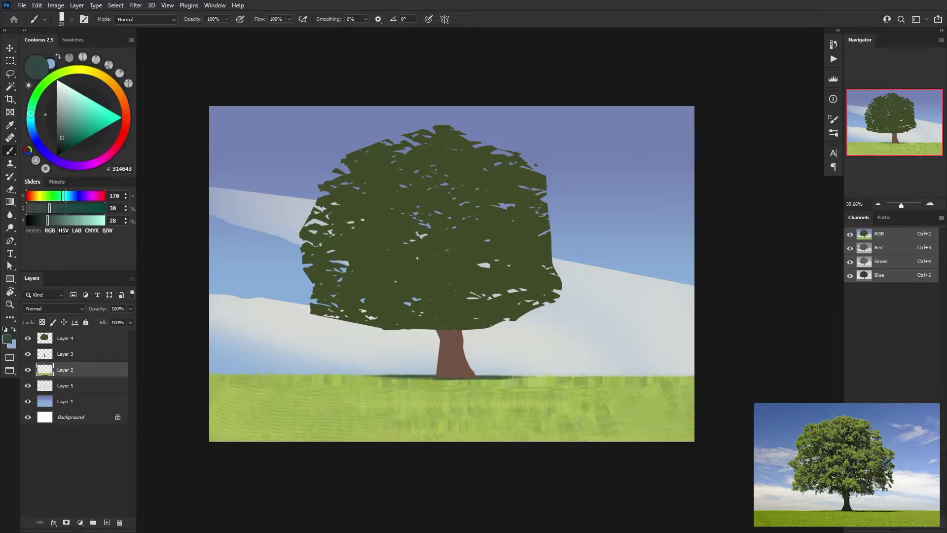
pyautogui.keyDown('shift'); pyautogui.click(436, 379); pyautogui.keyUp('shift')
# Select the trunk layer, lock its transparent pixels, and shade the trunk with dark brown 594846
pyautogui.keyDown('ctrl'); pyautogui.click(453, 370); pyautogui.keyUp('ctrl')
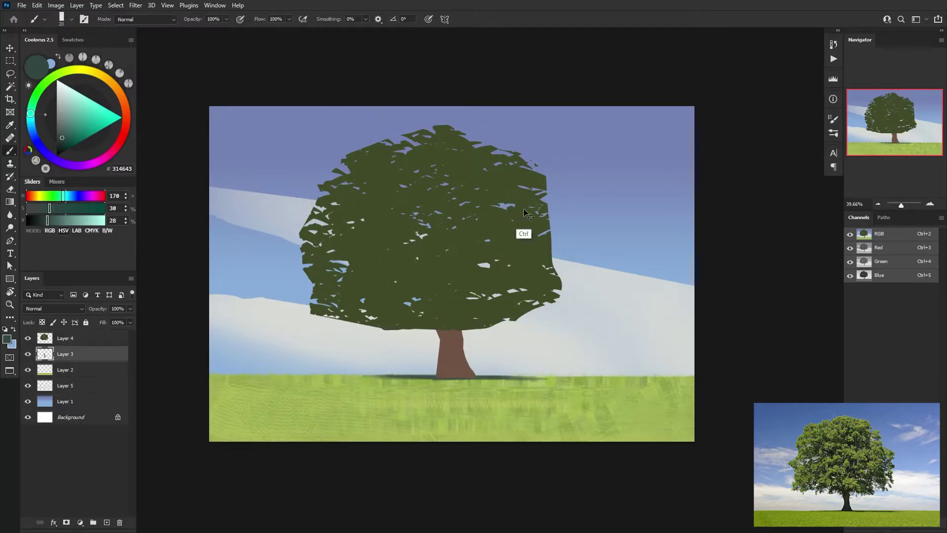
pyautogui.press('/')
pyautogui.click(126, 113)
pyautogui.click(62, 132)
pyautogui.press(']')
pyautogui.press(']')
pyautogui.press(']')
pyautogui.press(']')
pyautogui.press(']')
pyautogui.press(']')
pyautogui.moveTo(440, 334); pyautogui.dragTo(460, 347)
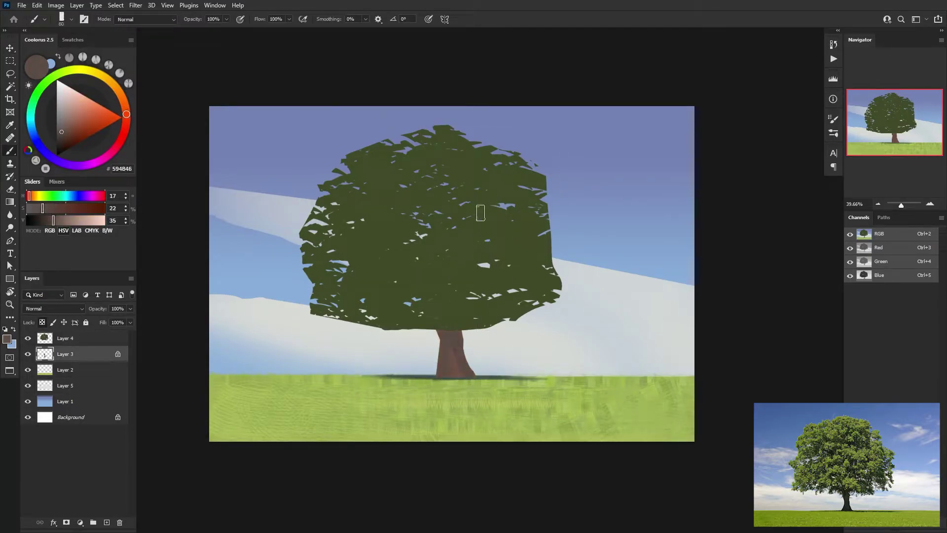
# Add bark detail to the trunk with very dark brown 3E3330 and mid brown 624E45
pyautogui.keyDown('alt'); pyautogui.click(458, 372); pyautogui.keyUp('alt')
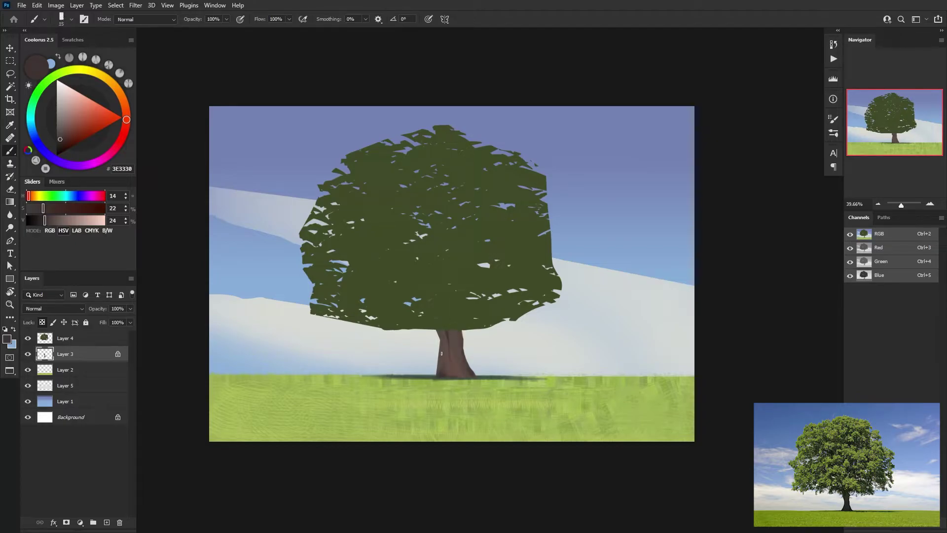
pyautogui.keyDown('alt'); pyautogui.click(460, 358); pyautogui.keyUp('alt')
pyautogui.press(']')
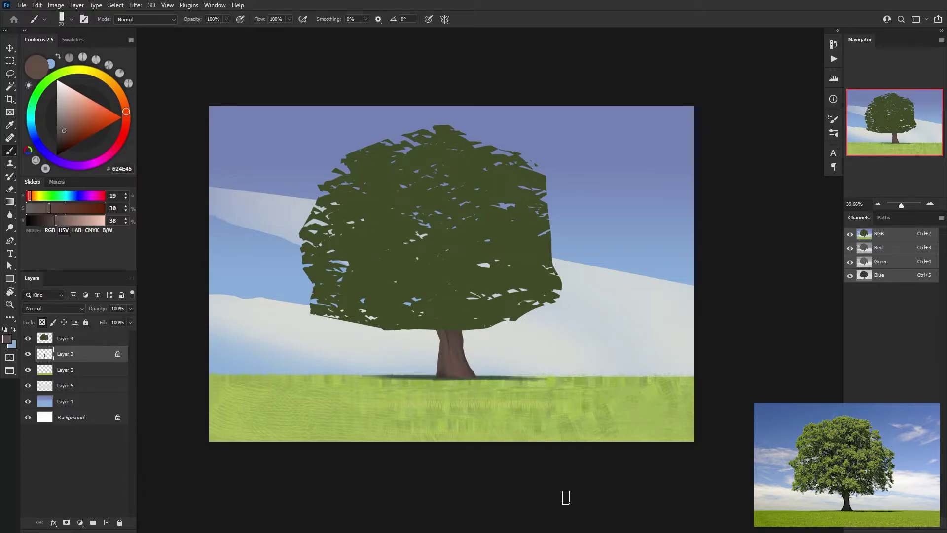
# Select the crown layer, choose the Leaves brush, and sample the foliage's dark green 404928
pyautogui.click(69, 334)
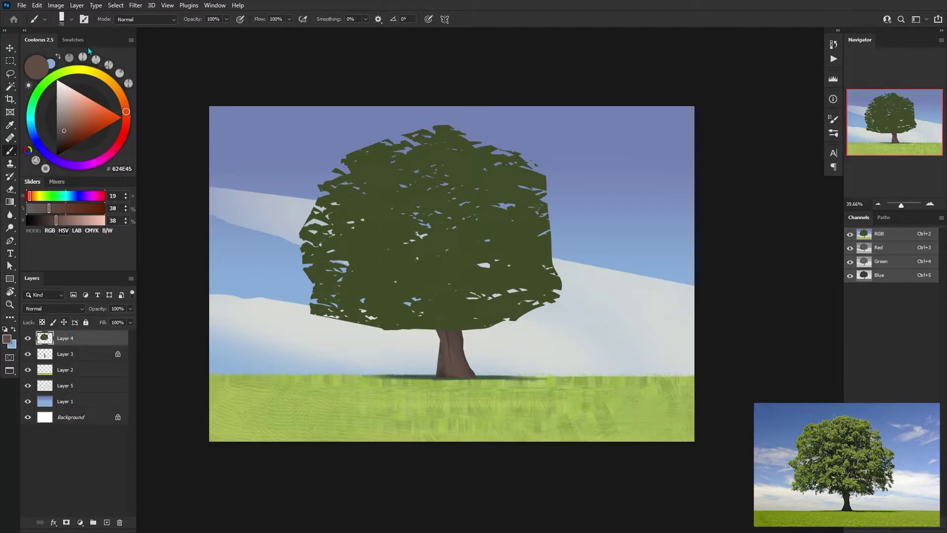
pyautogui.click(71, 19)
pyautogui.doubleClick(616, 314)
pyautogui.keyDown('alt'); pyautogui.click(379, 215); pyautogui.keyUp('alt')
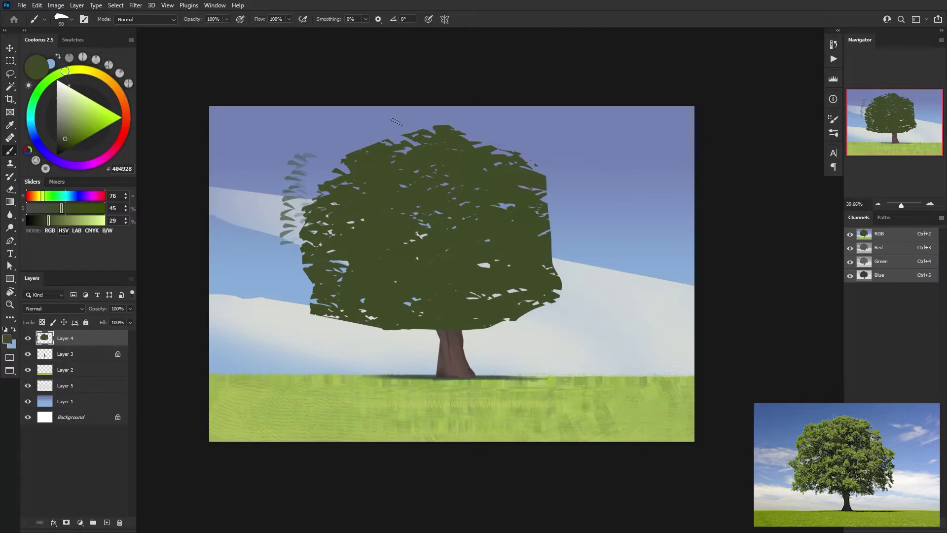
# Turn off Transfer for the Leaves brush and fill out the crown's left edge, reducing the brush to 60 px
pyautogui.press('F5')
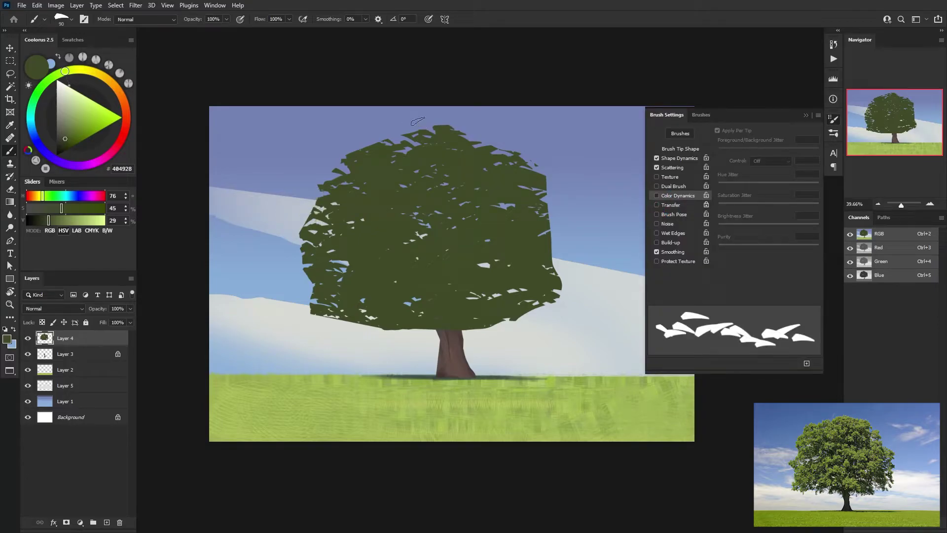
pyautogui.press('F5')
pyautogui.moveTo(321, 199); pyautogui.dragTo(294, 230)
pyautogui.press('[')
pyautogui.press('[')
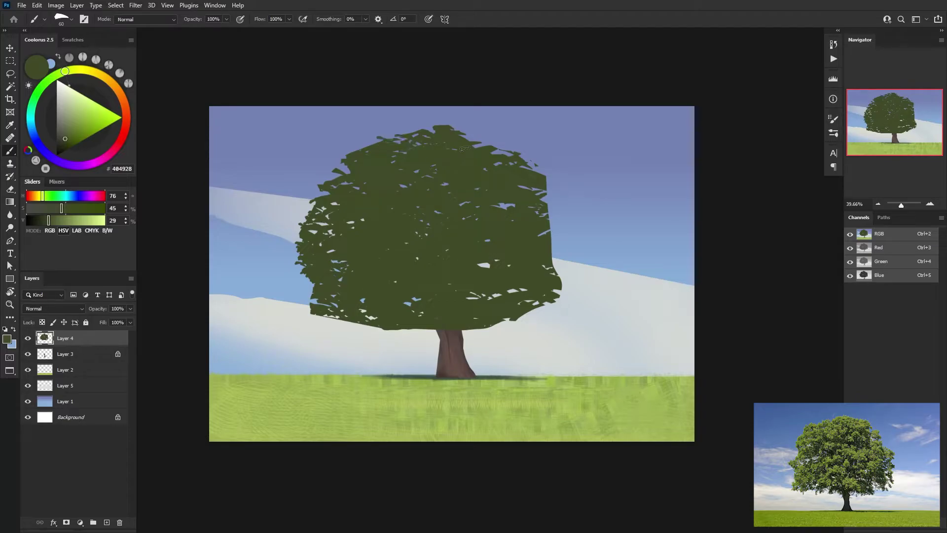
# Break up the crown's outline with the Leaves brush, alternately erasing and painting leaf shapes along its right, lower and left edges
pyautogui.press('e')
pyautogui.click(71, 18)
pyautogui.doubleClick(598, 295)
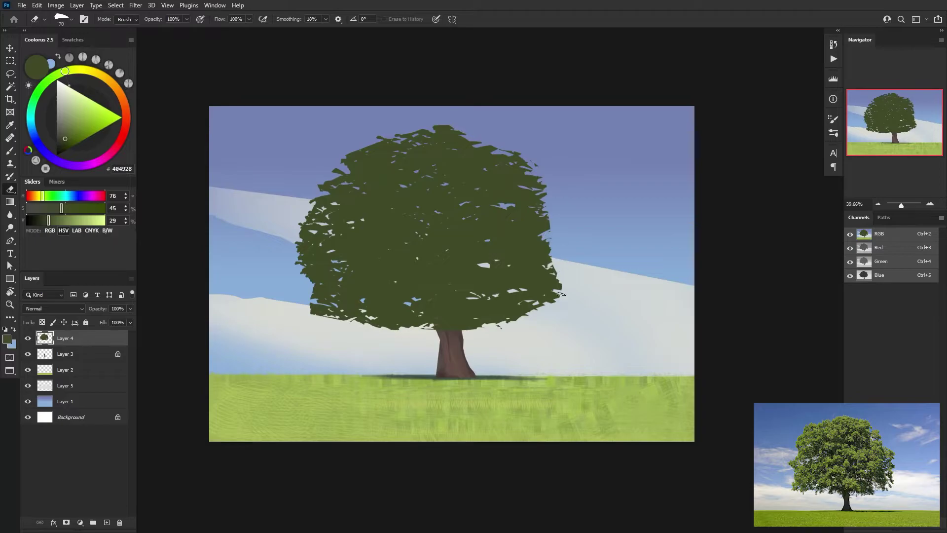
pyautogui.press('b')
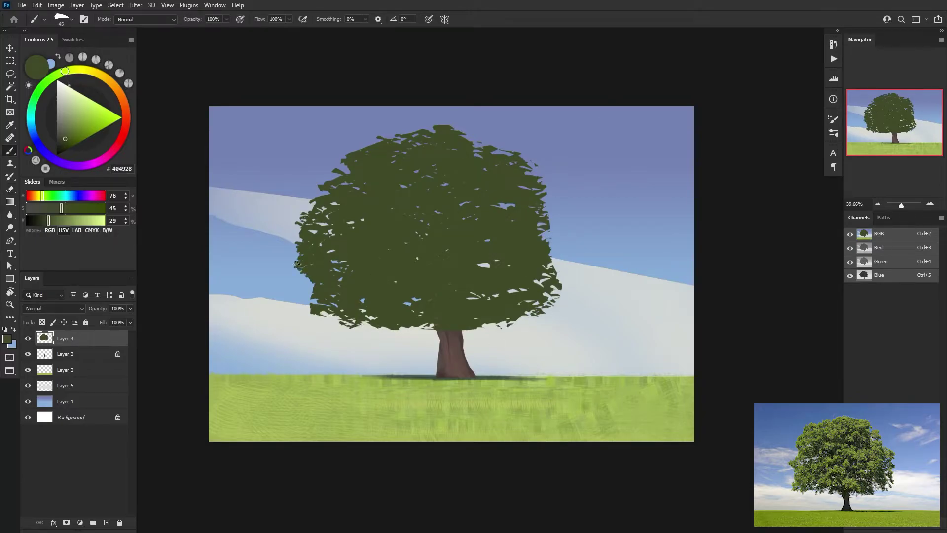
pyautogui.press('e')
pyautogui.press('b')
pyautogui.press('e')
pyautogui.press('b')
pyautogui.moveTo(296, 253); pyautogui.dragTo(302, 268)
pyautogui.press('l')
pyautogui.press('b')
pyautogui.moveTo(547, 243); pyautogui.dragTo(553, 258)
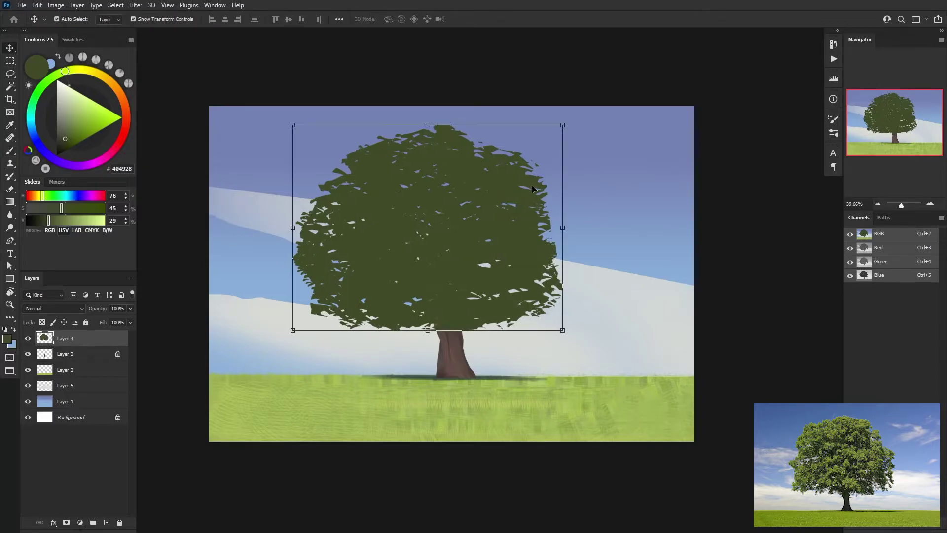
# Add a new layer clipped to the crown and shift the crown layer to a darker, cooler green with Hue/Saturation
pyautogui.hotkey('ctrl', 'shift', 'alt', 'n')
pyautogui.hotkey('ctrl', 'alt', 'g')
pyautogui.click(99, 354)
pyautogui.hotkey('ctrl', 'u')
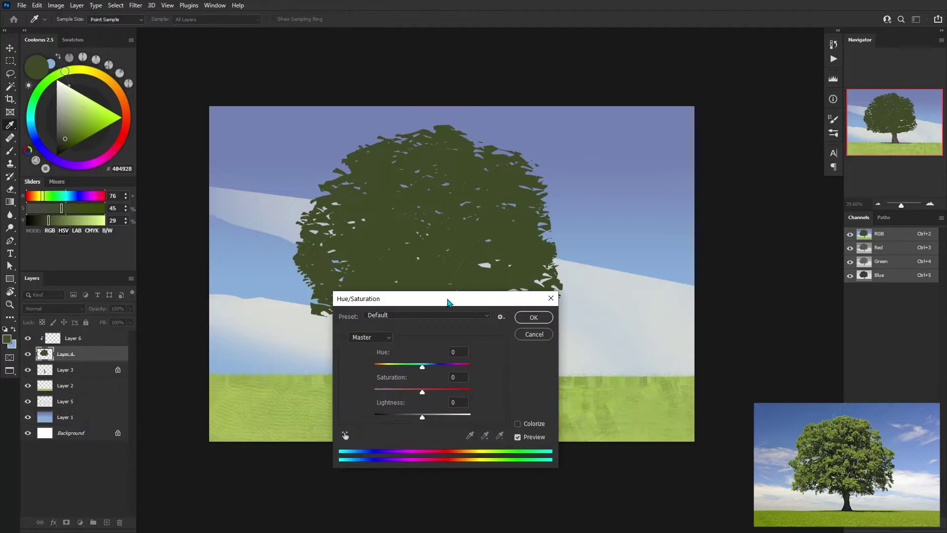
pyautogui.moveTo(448, 299); pyautogui.dragTo(730, 166)
pyautogui.moveTo(698, 228); pyautogui.dragTo(696, 229)
pyautogui.moveTo(698, 279); pyautogui.dragTo(695, 279)
pyautogui.moveTo(699, 228); pyautogui.dragTo(706, 228)
pyautogui.moveTo(694, 278); pyautogui.dragTo(692, 280)
pyautogui.press('Return')
# Select the clipped layer, choose olive yellow 989446, and enlarge the Leaves brush to 70 px
pyautogui.click(99, 338)
pyautogui.click(84, 69)
pyautogui.moveTo(66, 138); pyautogui.dragTo(77, 123)
pyautogui.moveTo(340, 241); pyautogui.dragTo(391, 241)
pyautogui.press(']')
pyautogui.press(']')
pyautogui.press(']')
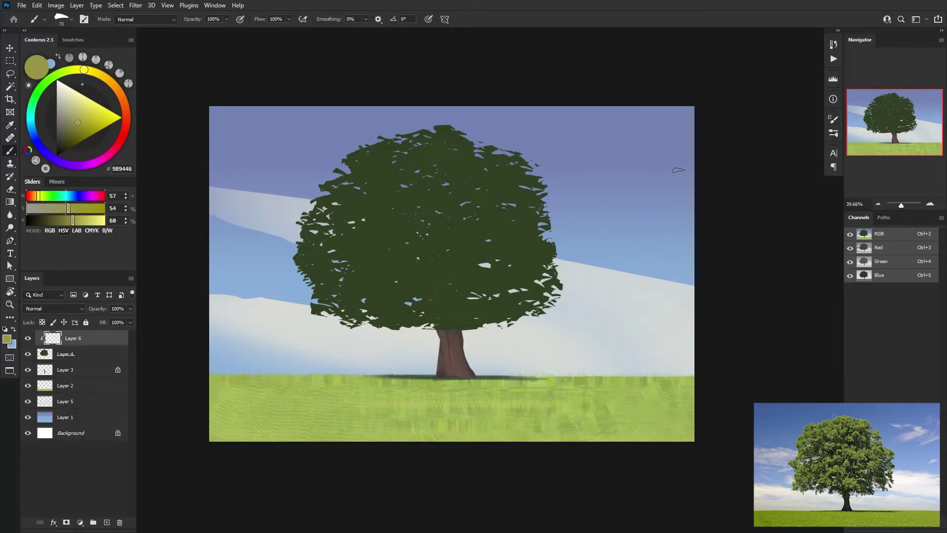
# Paint olive-yellow leaf highlights along the crown's left edge, lower edge and lower right area, adjusting the brush settings and size
pyautogui.press('F5')
pyautogui.moveTo(309, 225)
pyautogui.mouseDown()
pyautogui.moveTo(330, 204)
pyautogui.moveTo(312, 258)
pyautogui.moveTo(305, 248)
pyautogui.moveTo(320, 294)
pyautogui.moveTo(351, 198)
pyautogui.mouseUp()
pyautogui.press('F5')
pyautogui.press(']')
pyautogui.press(']')
pyautogui.press('[')
pyautogui.press(']')
pyautogui.press(']')
pyautogui.press(']')
pyautogui.press(']')
pyautogui.moveTo(385, 145)
pyautogui.mouseDown()
pyautogui.moveTo(348, 168)
pyautogui.moveTo(340, 222)
pyautogui.mouseUp()
pyautogui.moveTo(348, 292)
pyautogui.mouseDown()
pyautogui.moveTo(412, 312)
pyautogui.moveTo(402, 320)
pyautogui.moveTo(445, 292)
pyautogui.moveTo(488, 312)
pyautogui.mouseUp()
pyautogui.moveTo(449, 257)
pyautogui.mouseDown()
pyautogui.moveTo(504, 243)
pyautogui.moveTo(501, 272)
pyautogui.moveTo(528, 304)
pyautogui.mouseUp()
pyautogui.press('[')
pyautogui.press('[')
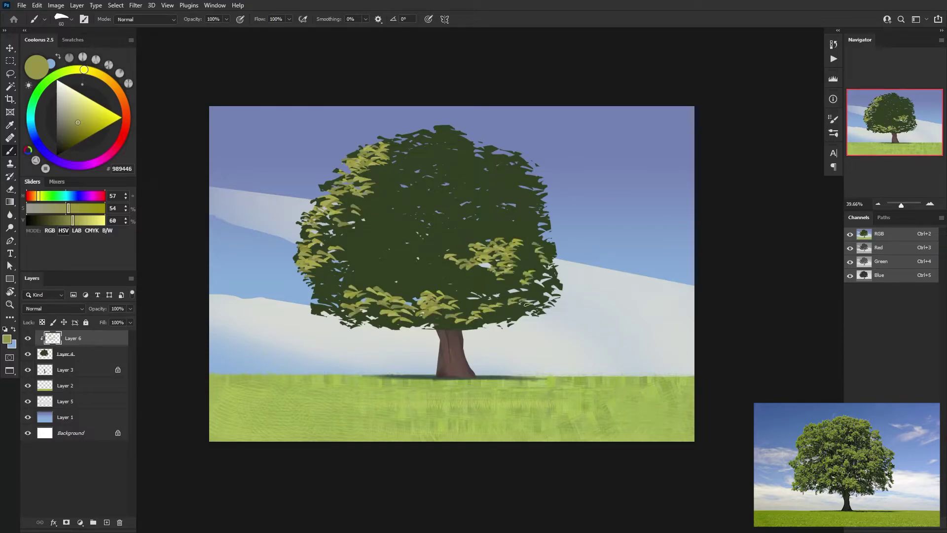
# Extend the olive-yellow leaves over the crown's lower left area, its top and the upper right
pyautogui.press(']')
pyautogui.moveTo(318, 298)
pyautogui.mouseDown()
pyautogui.moveTo(393, 252)
pyautogui.moveTo(358, 281)
pyautogui.mouseUp()
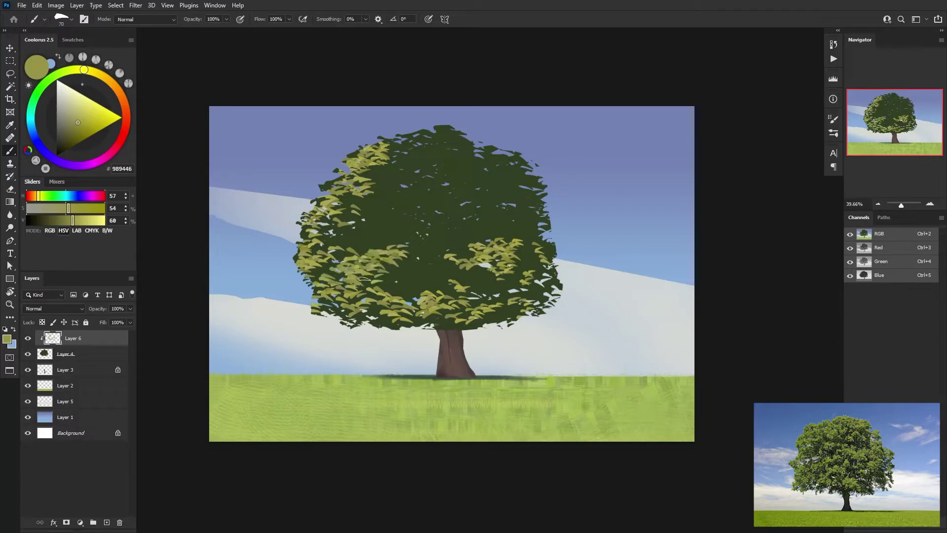
pyautogui.moveTo(387, 143); pyautogui.dragTo(410, 146)
pyautogui.moveTo(389, 173)
pyautogui.mouseDown()
pyautogui.moveTo(424, 133)
pyautogui.moveTo(491, 162)
pyautogui.moveTo(507, 156)
pyautogui.moveTo(478, 190)
pyautogui.moveTo(516, 175)
pyautogui.mouseUp()
pyautogui.moveTo(481, 262); pyautogui.dragTo(462, 274)
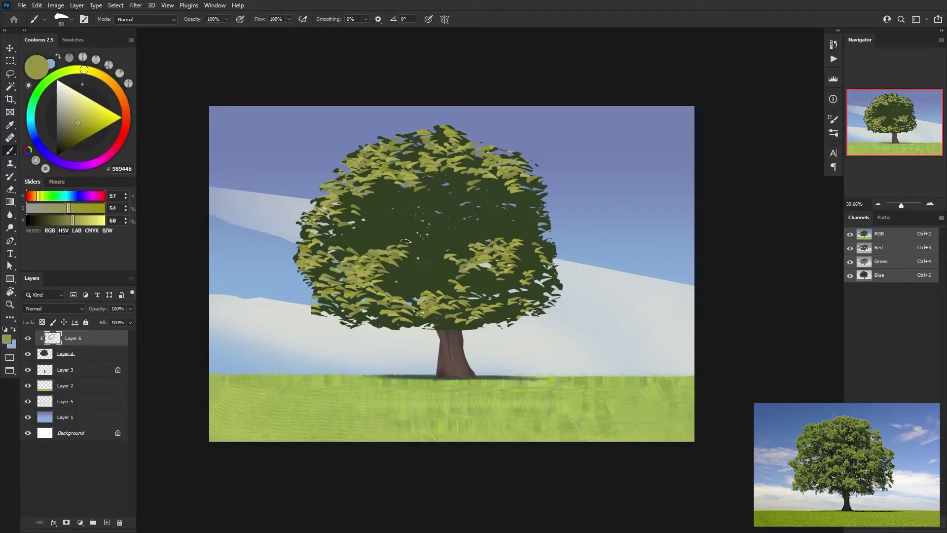
# Fill the middle of the crown with olive-yellow leaf clusters, varying the Leaves brush size
pyautogui.moveTo(367, 230)
pyautogui.mouseDown()
pyautogui.moveTo(404, 197)
pyautogui.moveTo(362, 242)
pyautogui.moveTo(427, 200)
pyautogui.moveTo(341, 242)
pyautogui.mouseUp()
pyautogui.moveTo(417, 200); pyautogui.dragTo(429, 195)
pyautogui.moveTo(340, 242); pyautogui.dragTo(319, 251)
pyautogui.press('[')
pyautogui.press('[')
pyautogui.press('[')
pyautogui.moveTo(435, 224)
pyautogui.mouseDown()
pyautogui.moveTo(429, 244)
pyautogui.moveTo(457, 160)
pyautogui.moveTo(496, 223)
pyautogui.moveTo(473, 227)
pyautogui.moveTo(516, 223)
pyautogui.moveTo(510, 209)
pyautogui.moveTo(524, 217)
pyautogui.moveTo(454, 196)
pyautogui.moveTo(444, 216)
pyautogui.moveTo(498, 197)
pyautogui.mouseUp()
pyautogui.press(']')
pyautogui.press(']')
pyautogui.moveTo(435, 274)
pyautogui.mouseDown()
pyautogui.moveTo(394, 280)
pyautogui.moveTo(442, 273)
pyautogui.moveTo(386, 251)
pyautogui.moveTo(376, 226)
pyautogui.moveTo(391, 196)
pyautogui.moveTo(488, 268)
pyautogui.mouseUp()
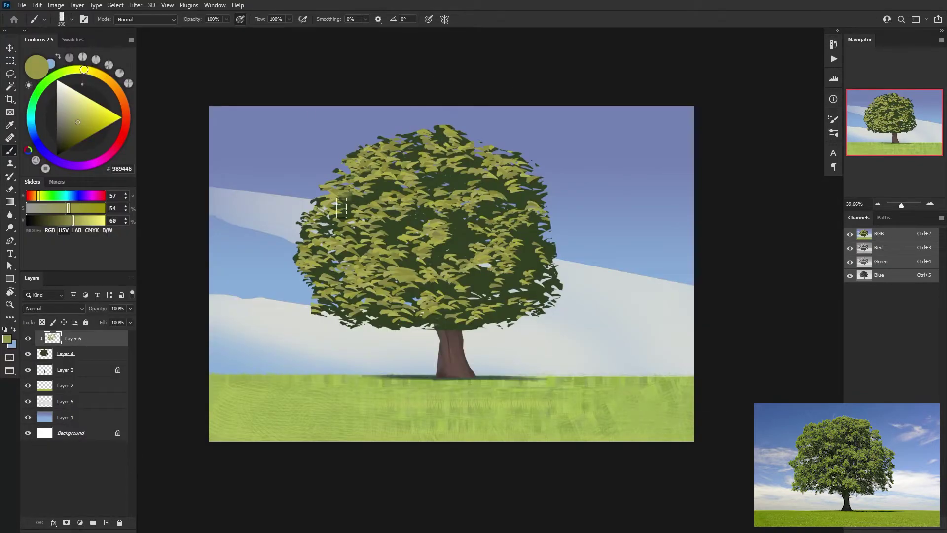
# Lasso several leaf-shaped areas in the crown's upper left part, brush olive yellow into them, and deselect
pyautogui.press('l')
pyautogui.moveTo(390, 179); pyautogui.dragTo(372, 194)
pyautogui.moveTo(397, 167); pyautogui.dragTo(410, 152)
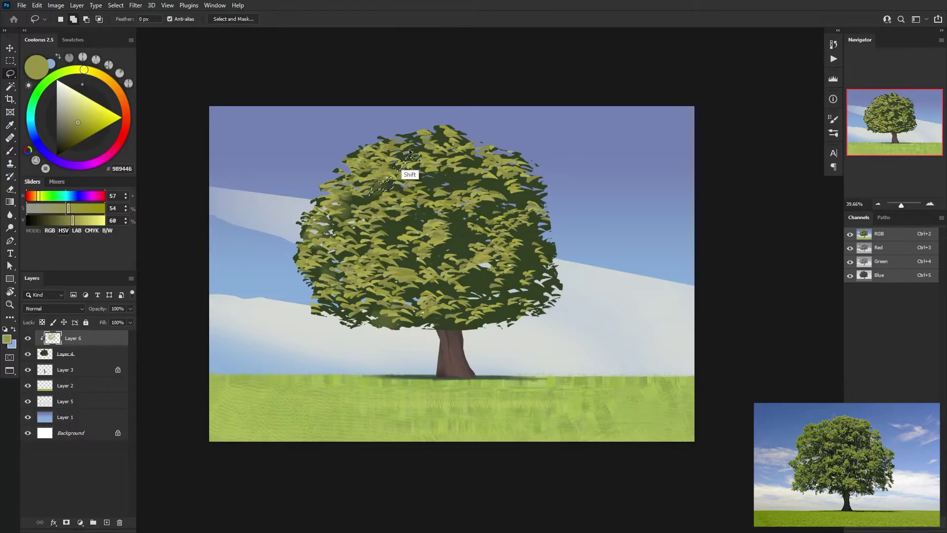
pyautogui.moveTo(394, 221)
pyautogui.mouseDown()
pyautogui.moveTo(410, 207)
pyautogui.moveTo(430, 141)
pyautogui.mouseUp()
pyautogui.press('b')
pyautogui.hotkey('ctrl', 'd')
# Lasso small leaf-shaped areas in the crown's centre and right of centre and brush colour into them
pyautogui.press('l')
pyautogui.moveTo(433, 247); pyautogui.dragTo(431, 256)
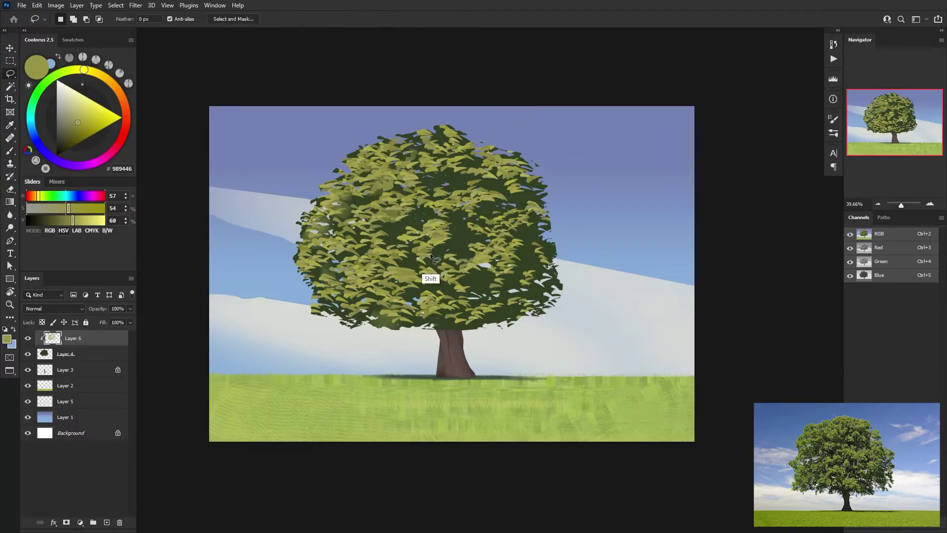
pyautogui.moveTo(467, 198); pyautogui.dragTo(469, 225)
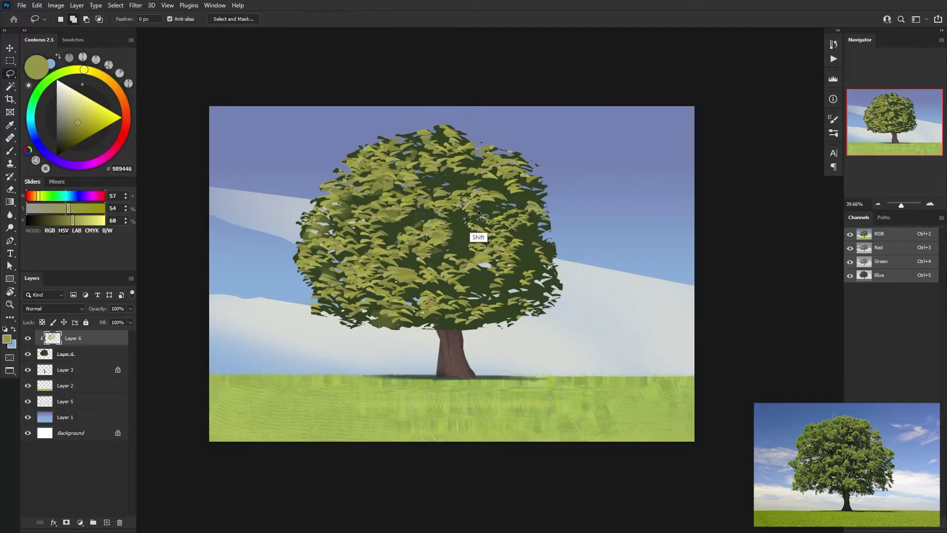
pyautogui.press('b')
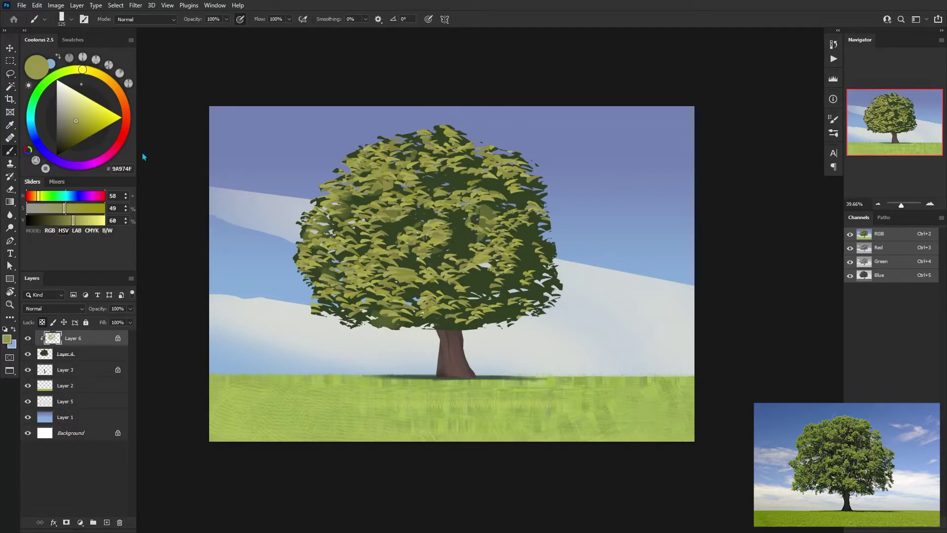
# With the highlight layer's transparent pixels locked, shade the crown's lower right side using sampled dark green 2F3E22
pyautogui.keyDown('alt'); pyautogui.click(472, 316); pyautogui.keyUp('alt')
pyautogui.moveTo(494, 287); pyautogui.dragTo(511, 254)
pyautogui.keyDown('alt'); pyautogui.click(543, 256); pyautogui.keyUp('alt')
pyautogui.moveTo(457, 307); pyautogui.dragTo(519, 300)
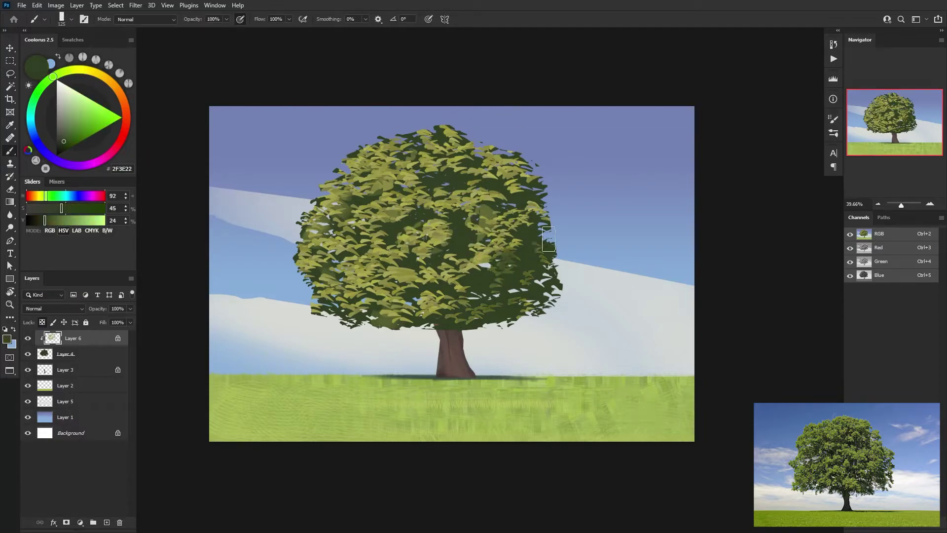
pyautogui.moveTo(473, 269); pyautogui.dragTo(515, 239)
pyautogui.moveTo(516, 205); pyautogui.dragTo(562, 279)
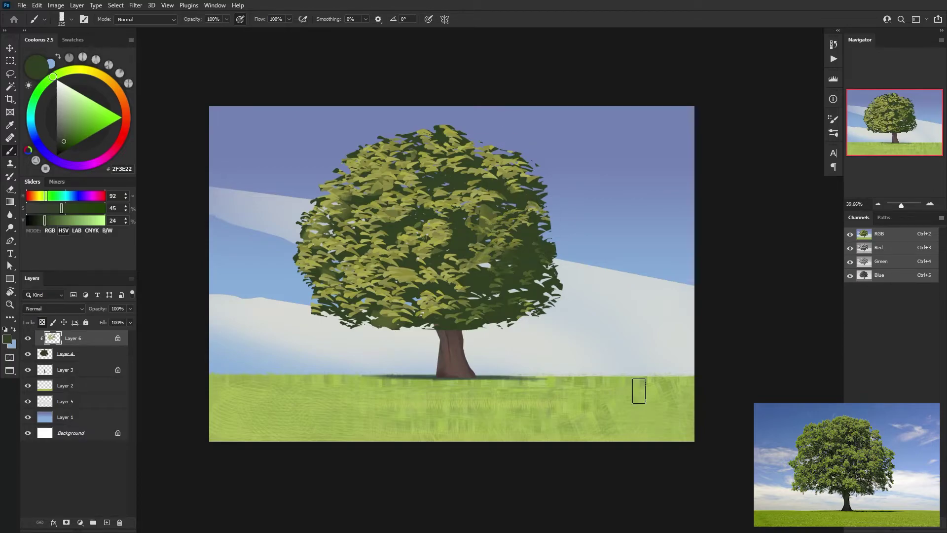
# Switch to MH BB Brush 5 7 and dab sampled olive 959144 onto the crown's right side
pyautogui.click(71, 19)
pyautogui.click(425, 471)
pyautogui.click(71, 19)
pyautogui.doubleClick(367, 182)
pyautogui.keyDown('alt'); pyautogui.click(396, 223); pyautogui.keyUp('alt')
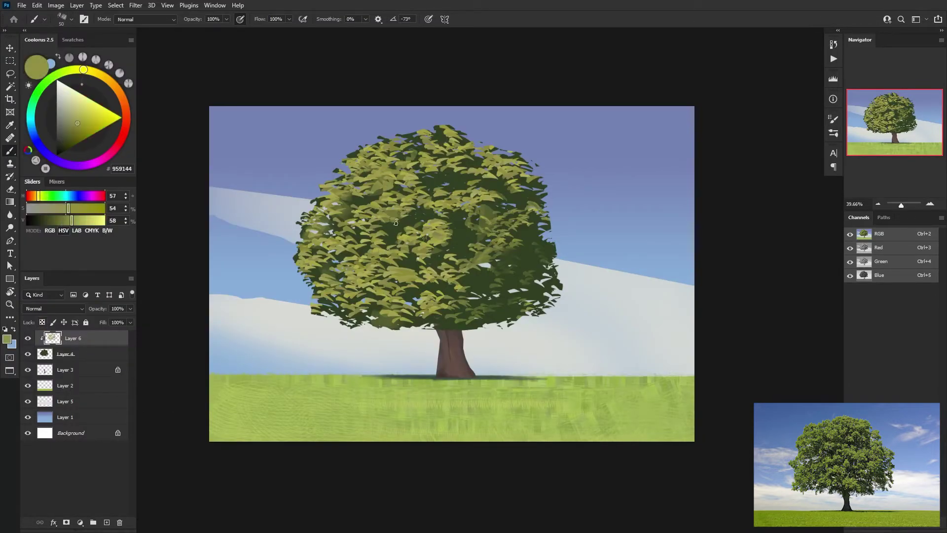
pyautogui.moveTo(516, 212)
pyautogui.mouseDown()
pyautogui.moveTo(510, 195)
pyautogui.moveTo(535, 200)
pyautogui.mouseUp()
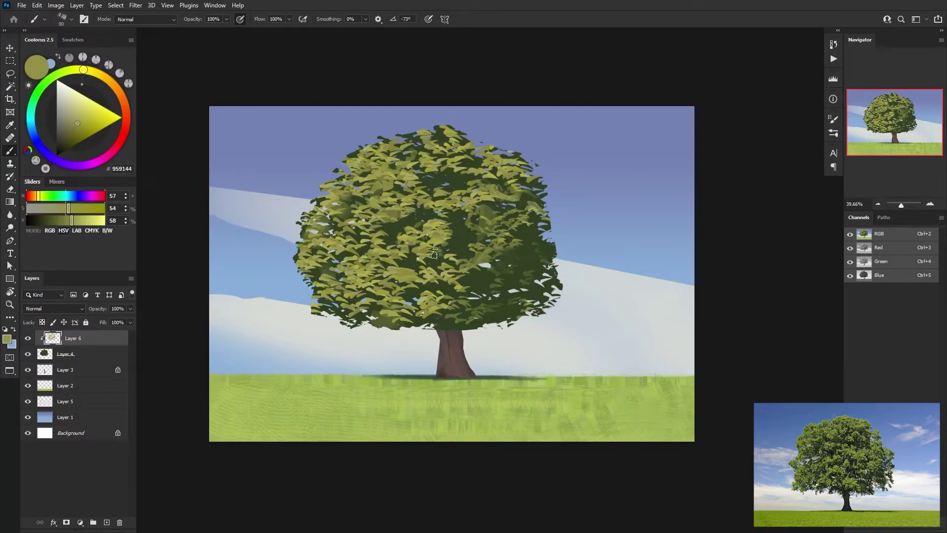
# Break up the highlight leaves using sampled greens 55602F and 2F3E22, erasing some around the crown's centre and right side
pyautogui.keyDown('alt'); pyautogui.click(455, 315); pyautogui.keyUp('alt')
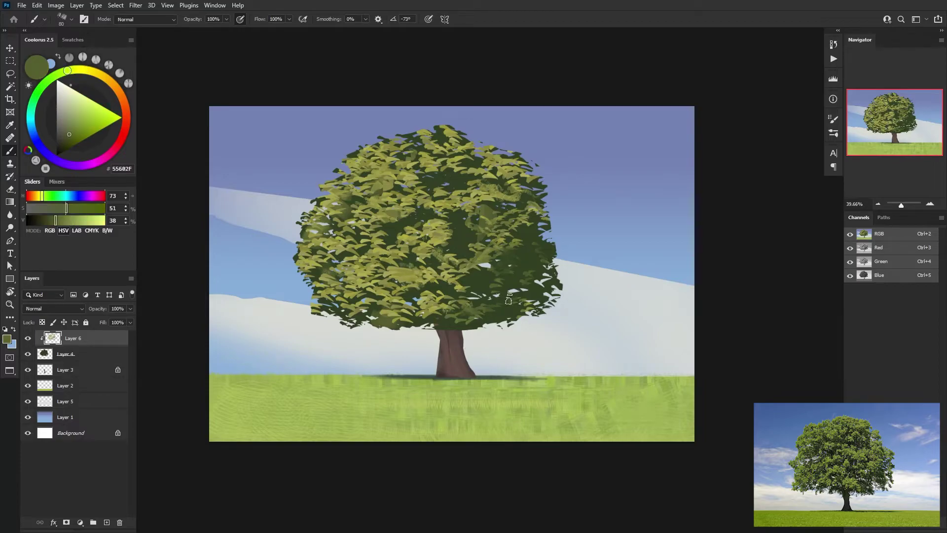
pyautogui.keyDown('alt'); pyautogui.click(391, 251); pyautogui.keyUp('alt')
pyautogui.press('e')
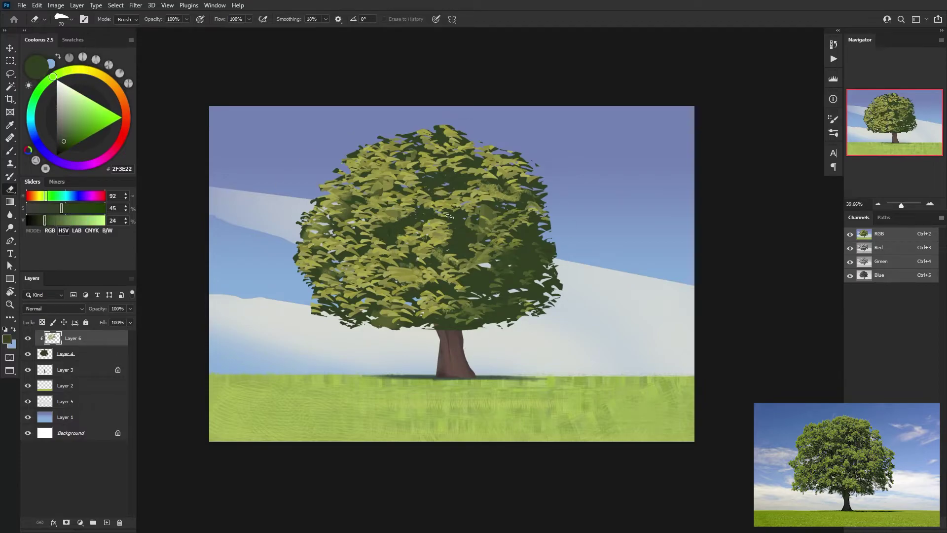
pyautogui.moveTo(537, 175)
pyautogui.mouseDown()
pyautogui.moveTo(477, 222)
pyautogui.moveTo(483, 243)
pyautogui.mouseUp()
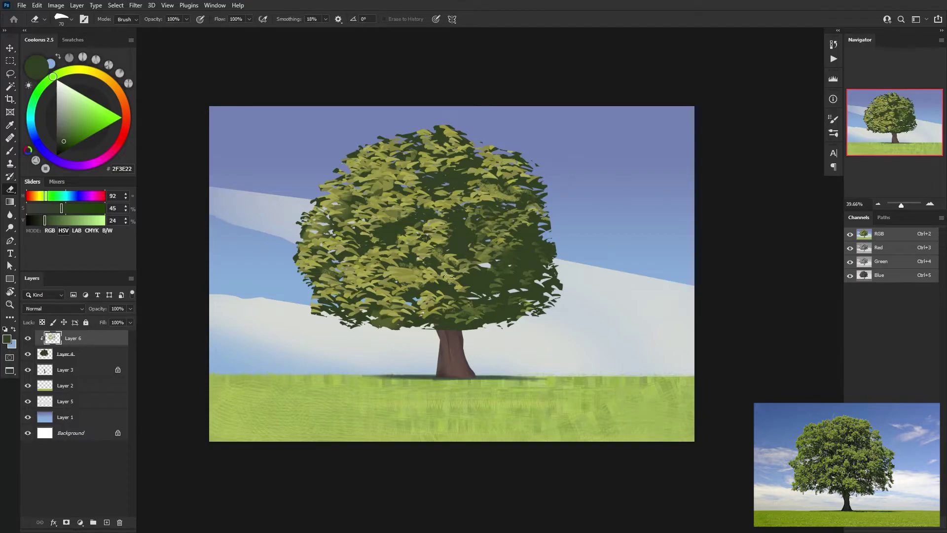
# Select the grass layer and darken it with Curves
pyautogui.click(105, 386)
pyautogui.press('i')
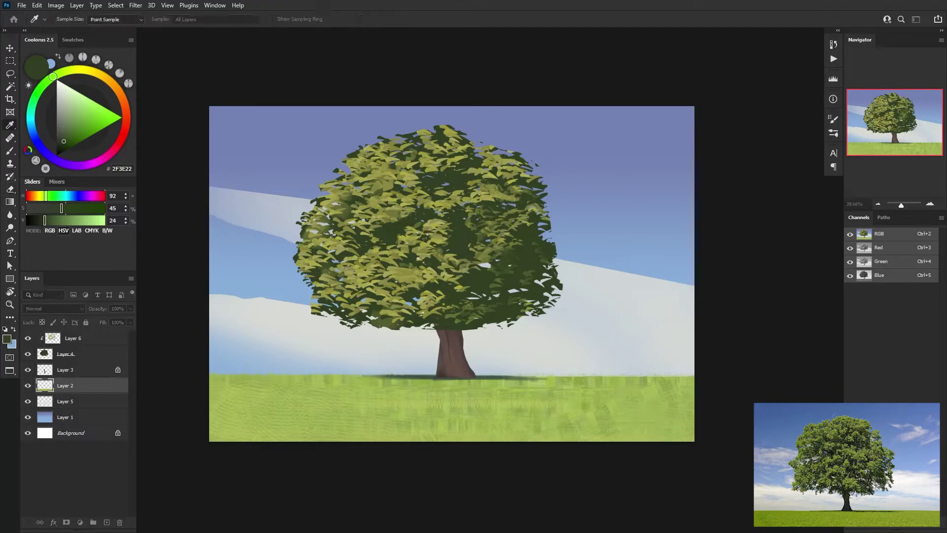
pyautogui.hotkey('ctrl', 'm')
pyautogui.moveTo(777, 116); pyautogui.dragTo(777, 127)
pyautogui.click(901, 92)
# Select the crown layer, switch to the Rectangle Brick brush, and erase small leaf gaps in the crown's middle with a 25 px eraser
pyautogui.press('e')
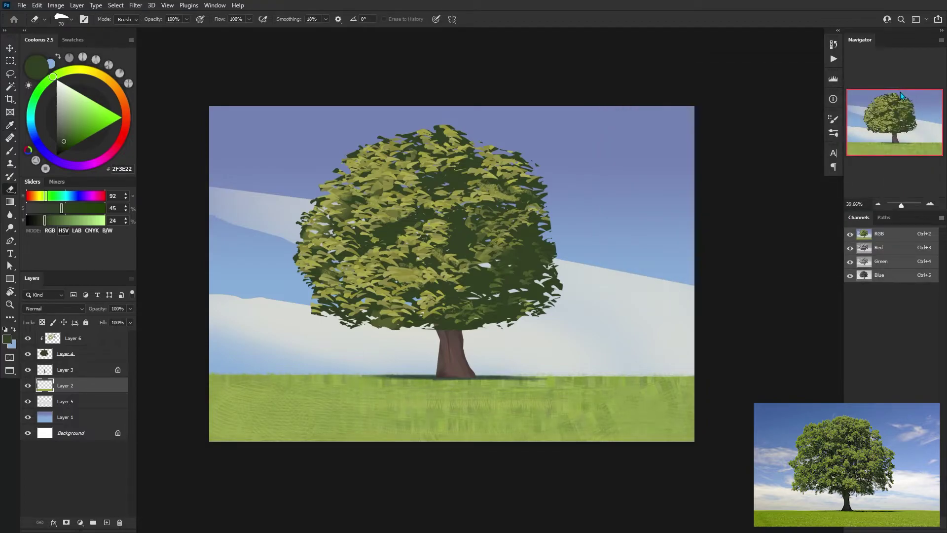
pyautogui.keyDown('ctrl'); pyautogui.click(316, 237); pyautogui.keyUp('ctrl')
pyautogui.press('b')
pyautogui.press('/')
pyautogui.rightClick(273, 203)
pyautogui.doubleClick(599, 248)
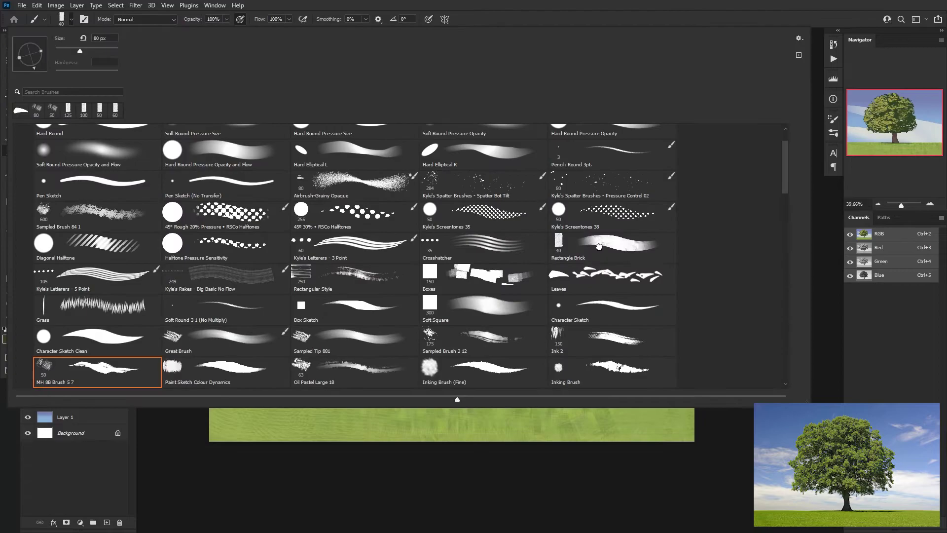
pyautogui.press('/')
pyautogui.press('e')
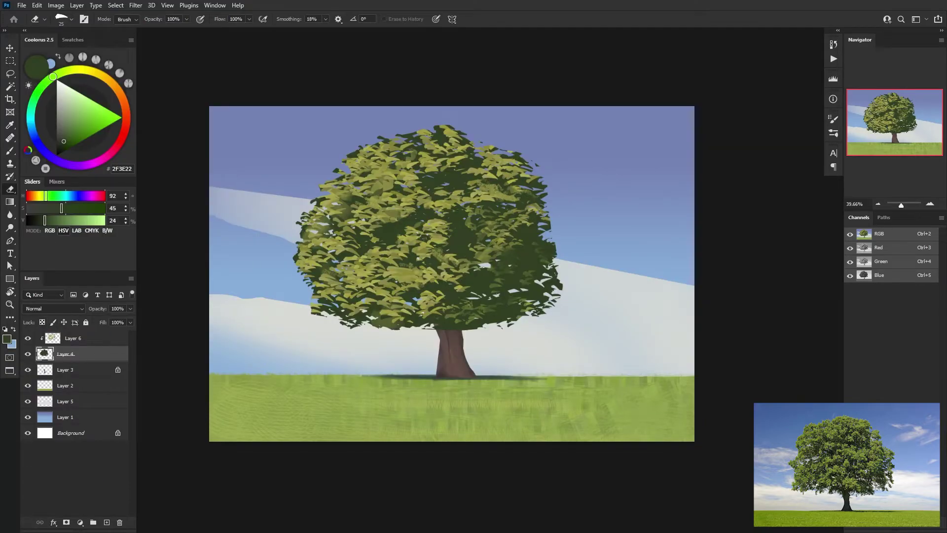
pyautogui.press('b')
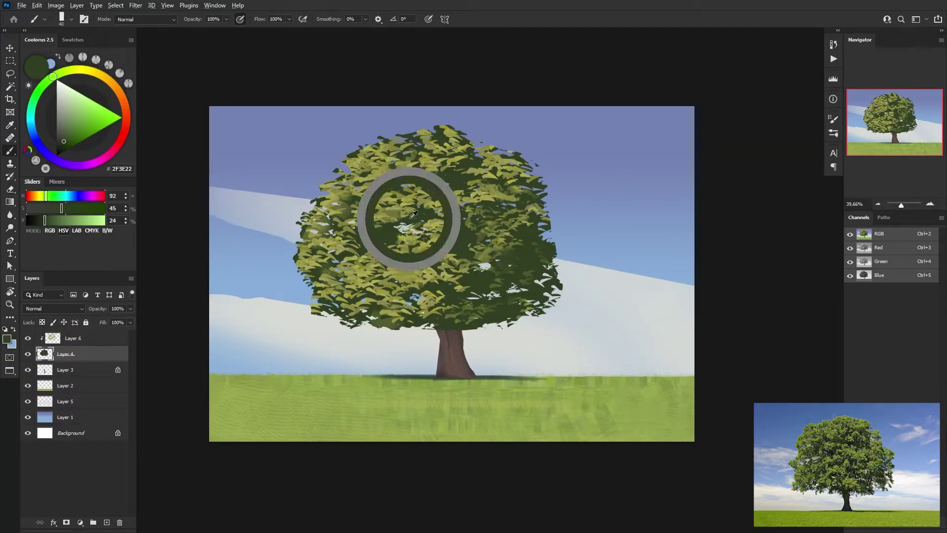
pyautogui.press('e')
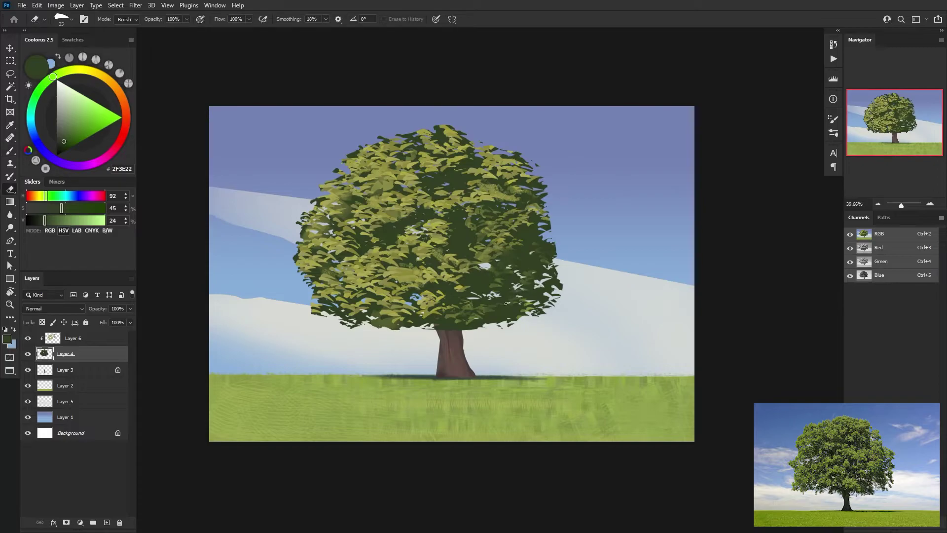
# Lock the crown layer's transparent pixels, enlarge the brush to 100 px, and brush dark blue into the crown's central shadows
pyautogui.press('/')
pyautogui.press('b')
pyautogui.moveTo(53, 76); pyautogui.dragTo(32, 129)
pyautogui.press(']')
pyautogui.press(']')
pyautogui.press(']')
pyautogui.press(']')
pyautogui.press(']')
pyautogui.press(']')
pyautogui.press(']')
pyautogui.moveTo(448, 218)
pyautogui.mouseDown()
pyautogui.moveTo(379, 223)
pyautogui.moveTo(380, 260)
pyautogui.moveTo(471, 255)
pyautogui.moveTo(461, 225)
pyautogui.mouseUp()
# Shade the crown's central shadow areas with dark purple 39283B
pyautogui.keyDown('alt'); pyautogui.click(460, 240); pyautogui.keyUp('alt')
pyautogui.keyDown('alt'); pyautogui.click(457, 258); pyautogui.keyUp('alt')
pyautogui.moveTo(60, 161); pyautogui.dragTo(89, 164)
pyautogui.moveTo(369, 230); pyautogui.dragTo(471, 247)
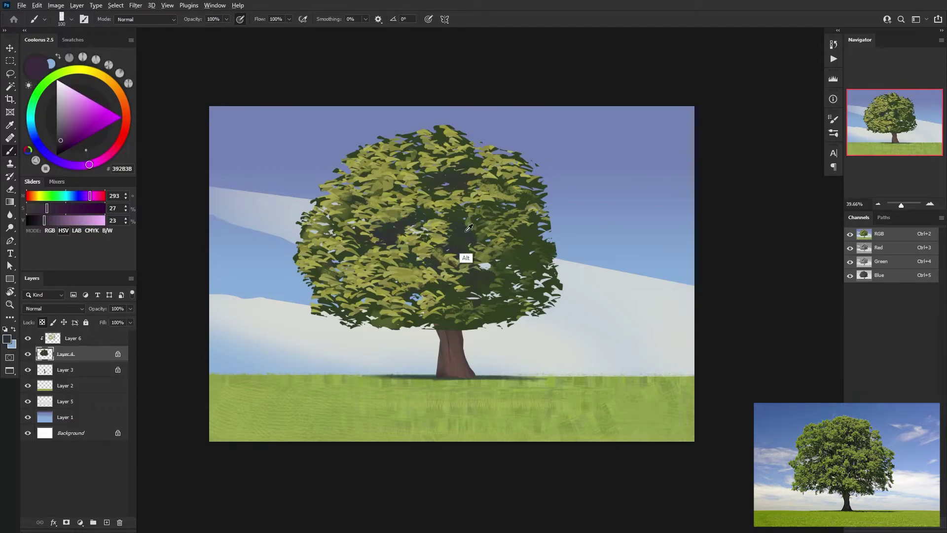
# Vary the shadows on the crown's right and lower parts with dark purple 392937 and dark blue 293239
pyautogui.keyDown('alt'); pyautogui.click(466, 259); pyautogui.keyUp('alt')
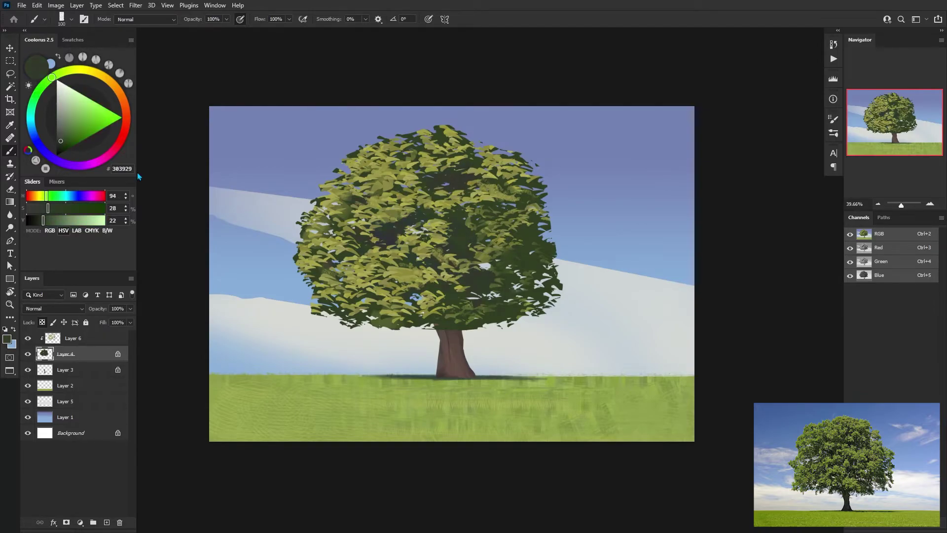
pyautogui.moveTo(64, 163); pyautogui.dragTo(98, 161)
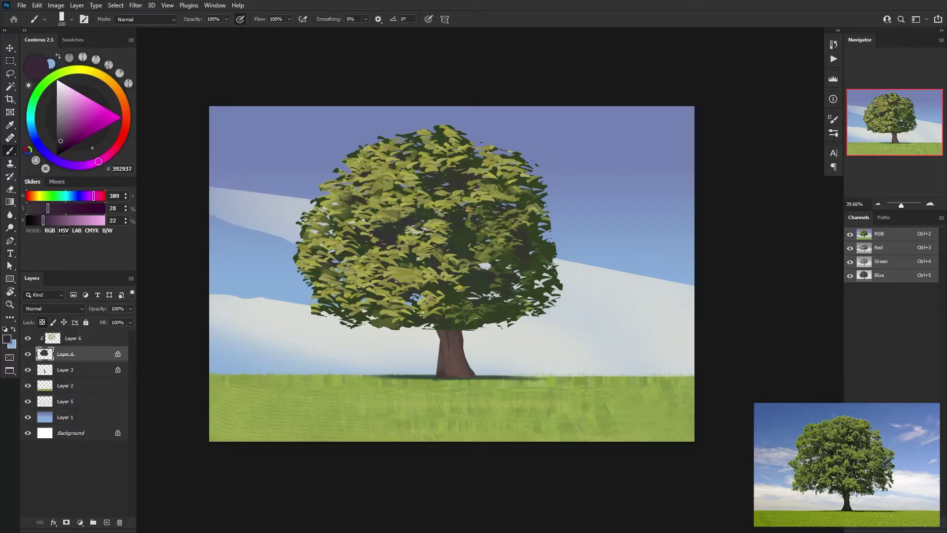
pyautogui.click(32, 128)
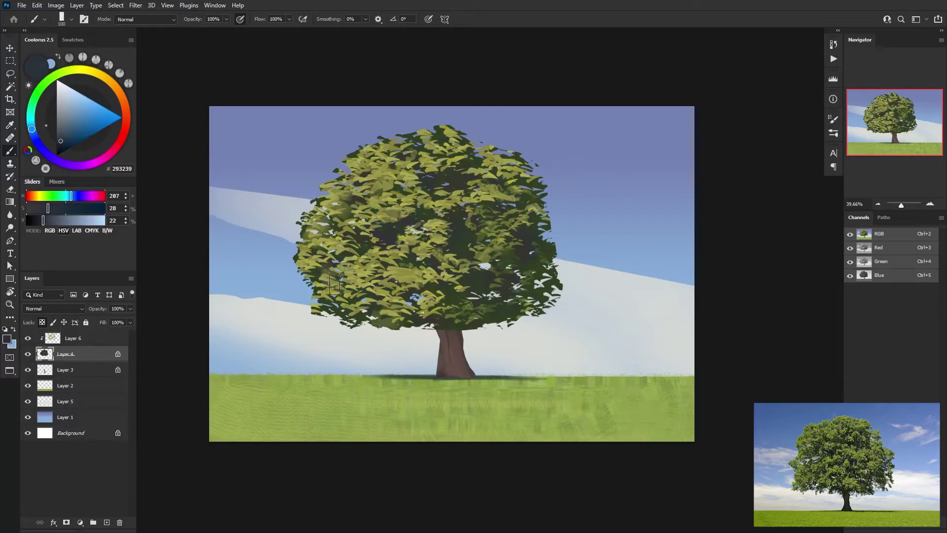
pyautogui.keyDown('alt'); pyautogui.click(498, 296); pyautogui.keyUp('alt')
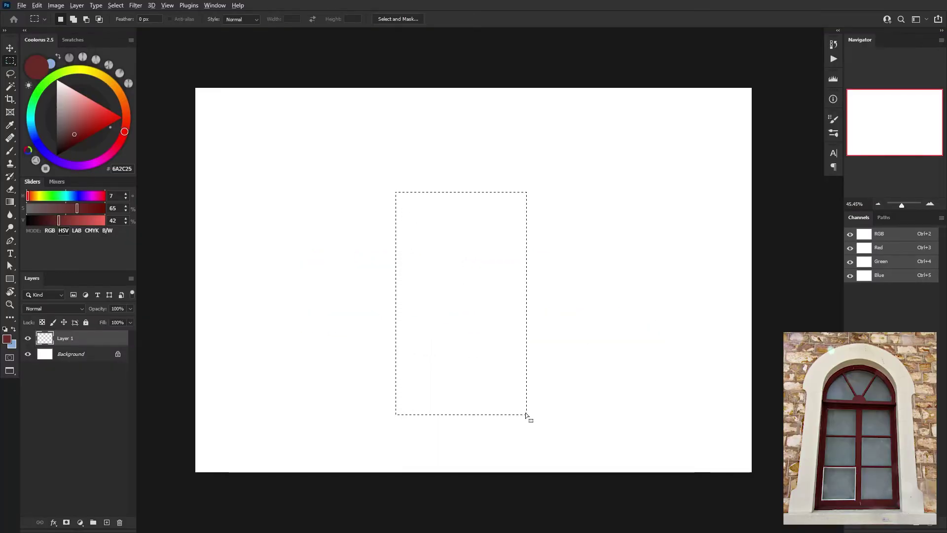
# Fill the rectangular selection with dark red 6A2C25, centre it horizontally and vertically on the canvas, and move the rectangle down
pyautogui.hotkey('alt', 'BackSpace')
pyautogui.press('v')
pyautogui.hotkey('ctrl', 'a')
pyautogui.click(225, 19)
pyautogui.click(288, 19)
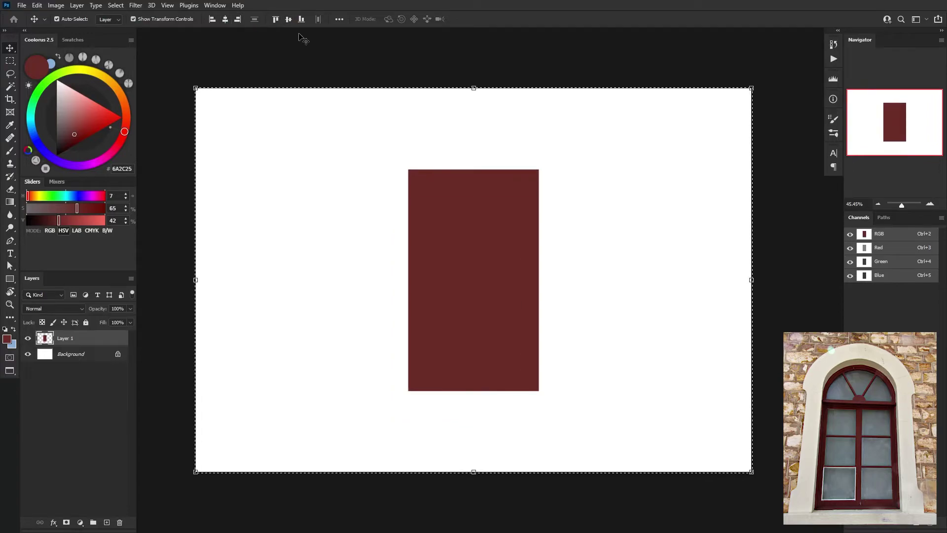
pyautogui.hotkey('ctrl', 'd')
pyautogui.moveTo(504, 226); pyautogui.dragTo(504, 270)
# Make a circular selection about as wide as the rectangle over its upper edge and fill it with 6A2C25 on a new layer
pyautogui.hotkey('shift', 'm')
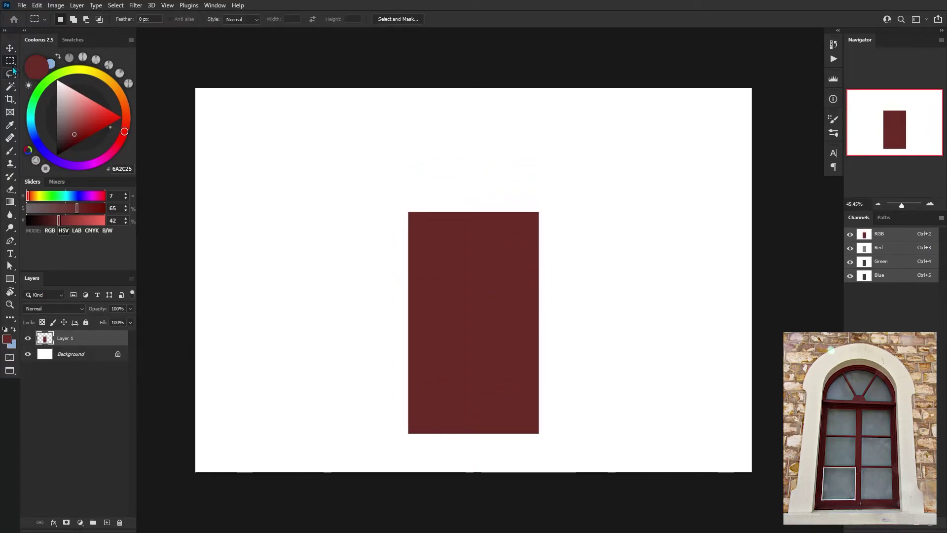
pyautogui.moveTo(470, 234); pyautogui.dragTo(536, 165)
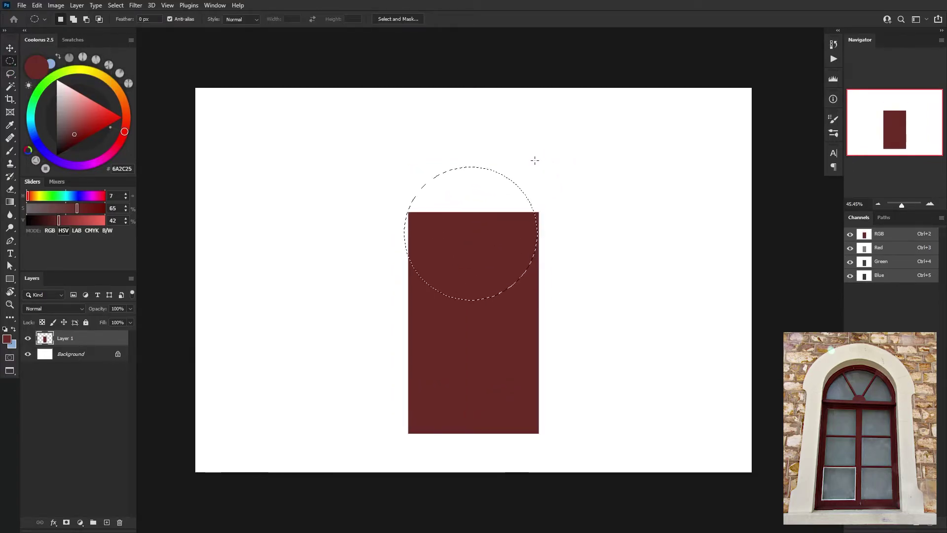
pyautogui.hotkey('ctrl', 'shift', 'alt', 'n')
pyautogui.hotkey('alt', 'BackSpace')
# Align the red circle to the canvas's horizontal and vertical centre and clear the selection
pyautogui.press('v')
pyautogui.hotkey('ctrl', 'a')
pyautogui.click(289, 19)
pyautogui.click(225, 19)
pyautogui.hotkey('ctrl', 'd')
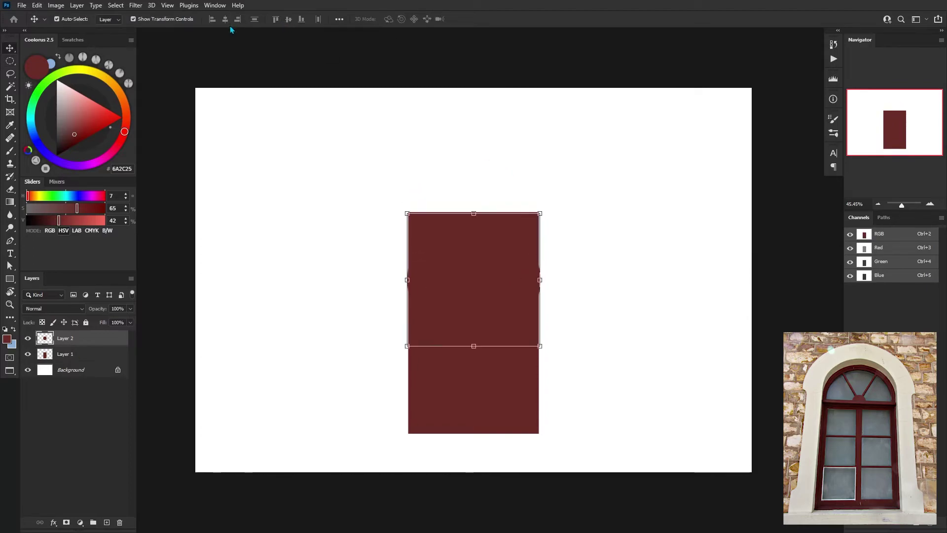
# Try to move the red circle up to the rectangle's upper edge and scale it to the rectangle's width
pyautogui.moveTo(523, 300); pyautogui.dragTo(627, 242)
pyautogui.moveTo(619, 104); pyautogui.dragTo(615, 107)
pyautogui.moveTo(566, 238); pyautogui.dragTo(567, 118)
pyautogui.moveTo(585, 45); pyautogui.dragTo(605, 198)
pyautogui.moveTo(567, 242); pyautogui.dragTo(576, 191)
pyautogui.press('Return')
pyautogui.click(749, 316)
pyautogui.moveTo(316, 255); pyautogui.dragTo(378, 255)
pyautogui.click(378, 237)
pyautogui.moveTo(378, 215); pyautogui.dragTo(494, 321)
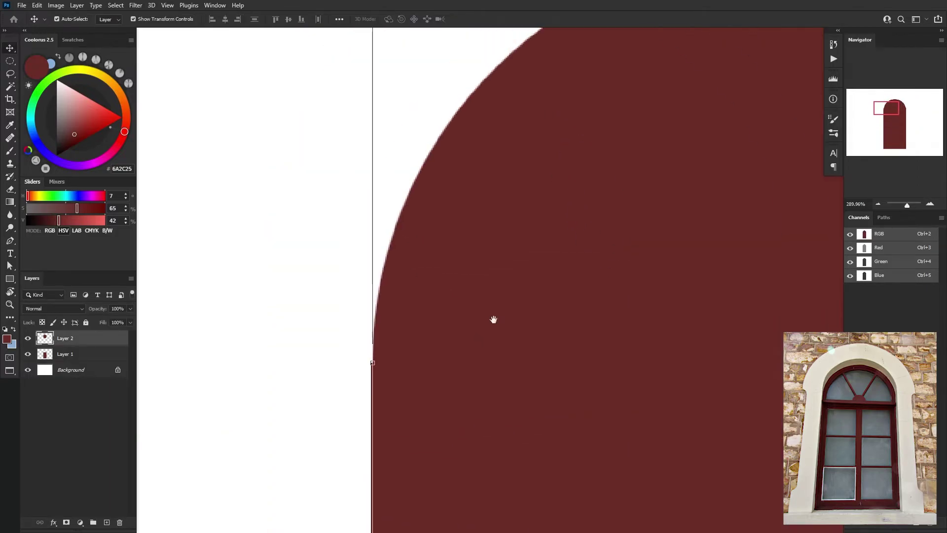
pyautogui.moveTo(437, 255); pyautogui.dragTo(453, 373)
pyautogui.moveTo(388, 62); pyautogui.dragTo(386, 60)
pyautogui.moveTo(576, 355); pyautogui.dragTo(237, 238)
pyautogui.press('Return')
# Retry the circle's scale and position so that its sides line up with the rectangle's edges
pyautogui.moveTo(602, 227); pyautogui.dragTo(514, 243)
pyautogui.moveTo(673, 230)
pyautogui.mouseDown()
pyautogui.moveTo(672, 252)
pyautogui.moveTo(684, 229)
pyautogui.mouseUp()
pyautogui.moveTo(526, 168); pyautogui.dragTo(555, 183)
pyautogui.hotkey('ctrl', 't')
pyautogui.press('Return')
pyautogui.click(651, 246)
pyautogui.scroll(-5, 399, 237)
pyautogui.scroll(5, 447, 231)
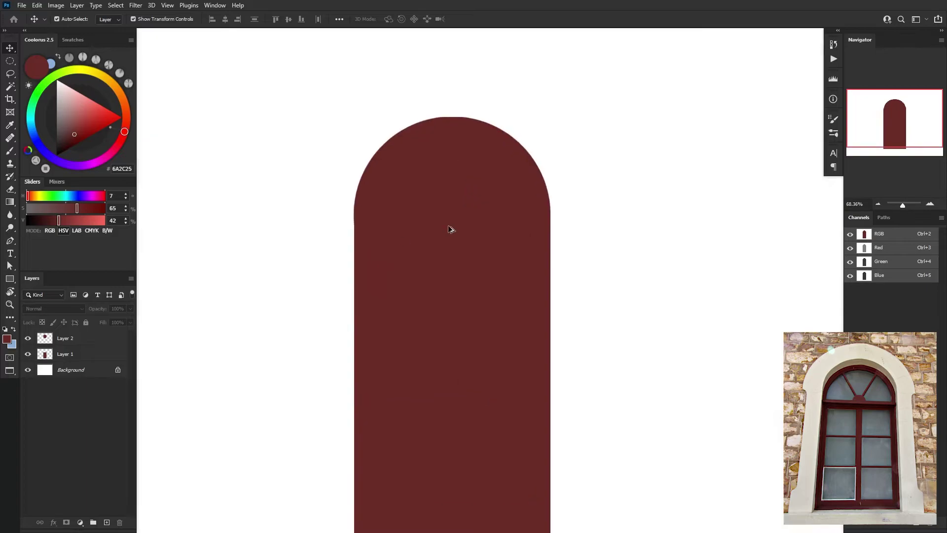
pyautogui.click(464, 193)
pyautogui.moveTo(475, 158); pyautogui.dragTo(484, 153)
pyautogui.moveTo(593, 82); pyautogui.dragTo(590, 85)
pyautogui.press('Return')
pyautogui.hotkey('ctrl', 't')
pyautogui.moveTo(532, 248)
pyautogui.mouseDown()
pyautogui.moveTo(533, 217)
pyautogui.moveTo(533, 247)
pyautogui.mouseUp()
pyautogui.moveTo(533, 247); pyautogui.dragTo(555, 272)
pyautogui.moveTo(610, 388); pyautogui.dragTo(613, 390)
pyautogui.click(488, 19)
# Delete the red circle's layer
pyautogui.scroll(5, 490, 231)
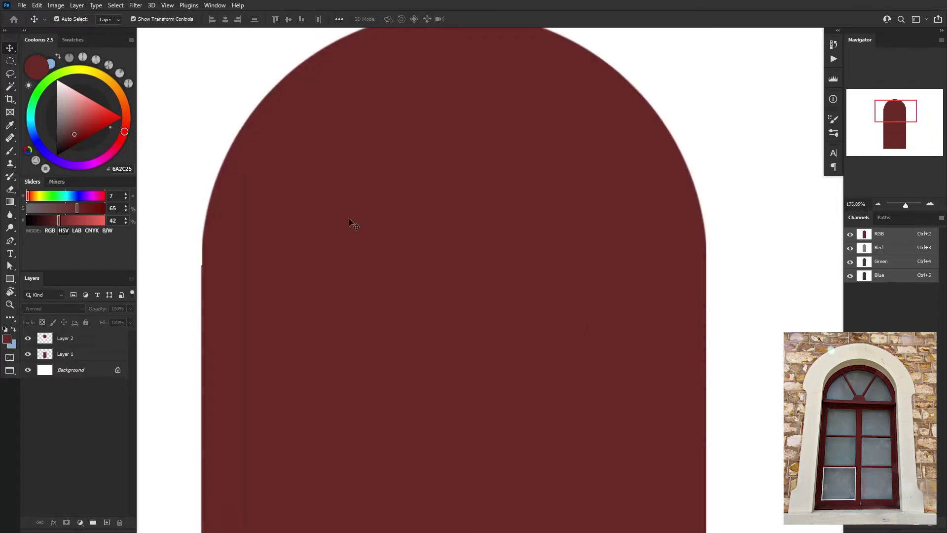
pyautogui.moveTo(251, 202); pyautogui.dragTo(455, 274)
pyautogui.hotkey('ctrl', '0')
pyautogui.press('Delete')
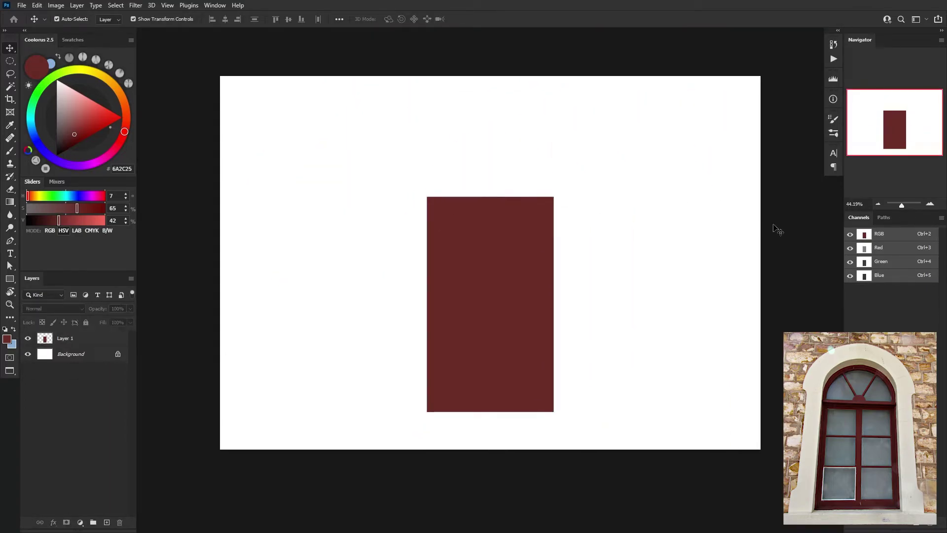
# Make a new circular selection over the rectangle's upper part, fill it with 6A2C25 on a new layer, and clear the selection
pyautogui.press('m')
pyautogui.moveTo(429, 173); pyautogui.dragTo(662, 316)
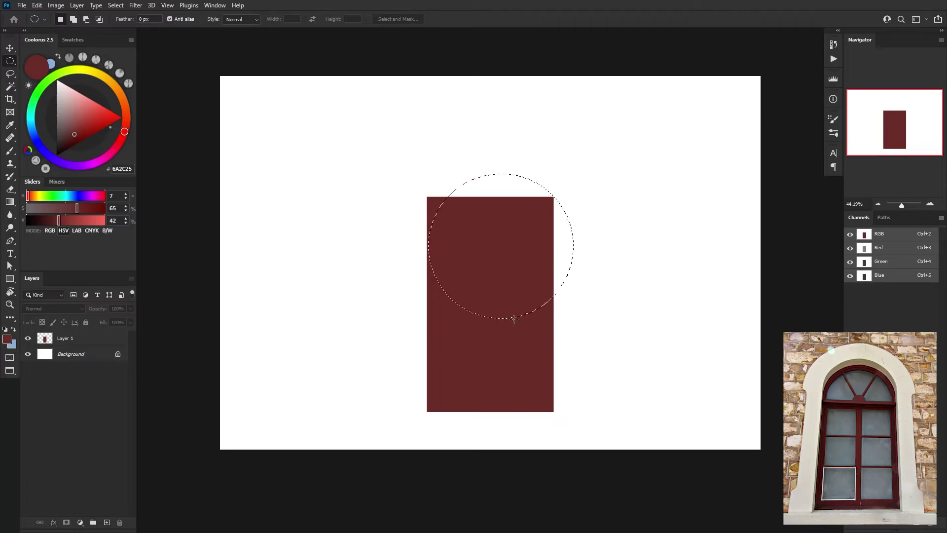
pyautogui.hotkey('ctrl', 'shift', 'alt', 'n')
pyautogui.hotkey('alt', 'BackSpace')
pyautogui.hotkey('ctrl', 'd')
# Centre the circle on the rectangle's upper edge and scale it to about 87.8% so its sides meet the rectangle's edges
pyautogui.press('v')
pyautogui.moveTo(562, 238); pyautogui.dragTo(544, 201)
pyautogui.moveTo(470, 217); pyautogui.dragTo(571, 279)
pyautogui.moveTo(657, 101); pyautogui.dragTo(638, 127)
pyautogui.moveTo(562, 229); pyautogui.dragTo(770, 335)
pyautogui.moveTo(720, 199); pyautogui.dragTo(601, 264)
pyautogui.scroll(-3, 494, 308)
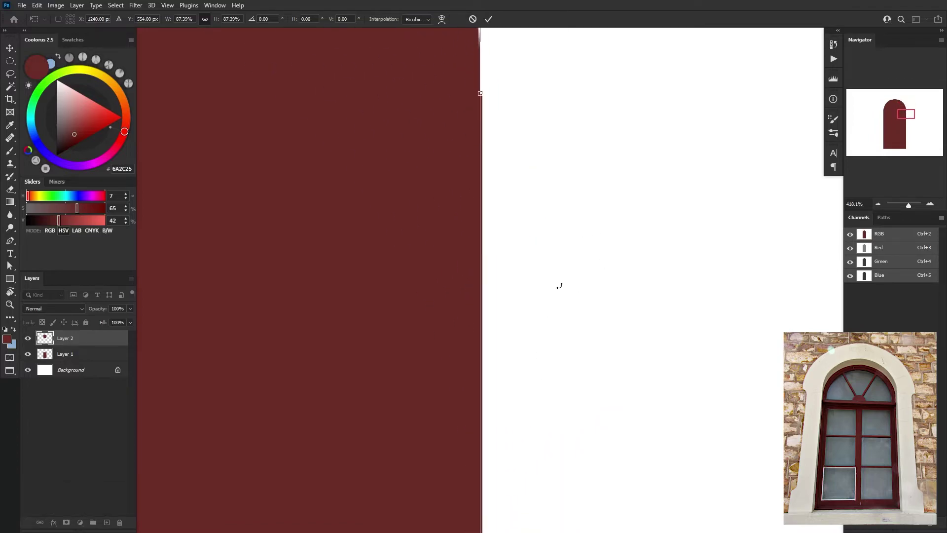
pyautogui.moveTo(487, 472); pyautogui.dragTo(485, 480)
pyautogui.moveTo(285, 370); pyautogui.dragTo(784, 341)
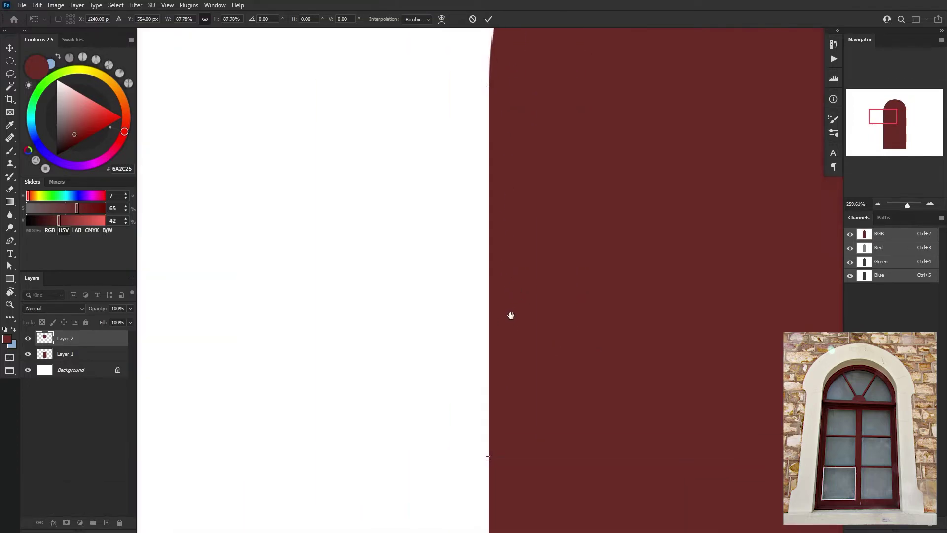
pyautogui.press('Return')
# Merge the circle and rectangle layers into one arch layer
pyautogui.scroll(-6, 438, 154)
pyautogui.click(437, 154)
pyautogui.scroll(2, 543, 128)
pyautogui.scroll(4, 466, 135)
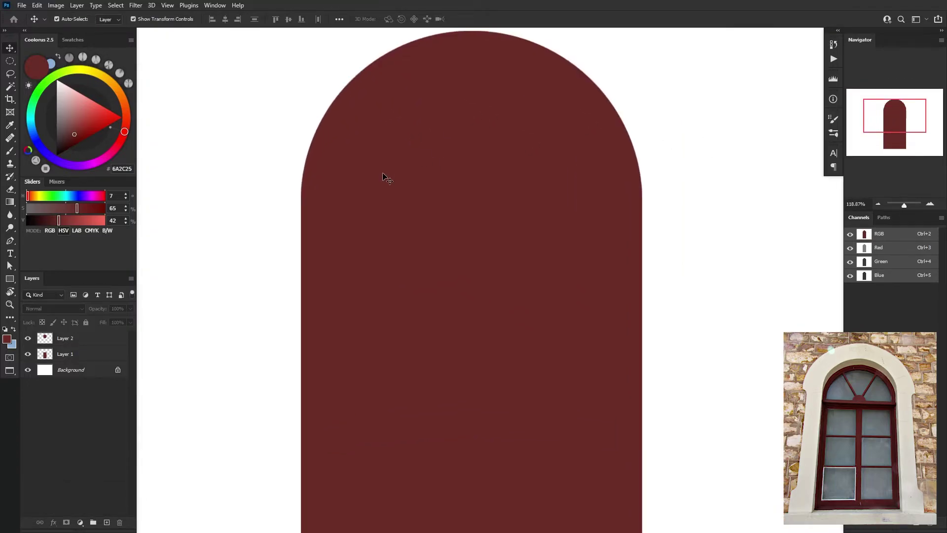
pyautogui.keyDown('shift'); pyautogui.click(85, 363); pyautogui.keyUp('shift')
pyautogui.hotkey('ctrl', 'e')
pyautogui.scroll(-4, 679, 334)
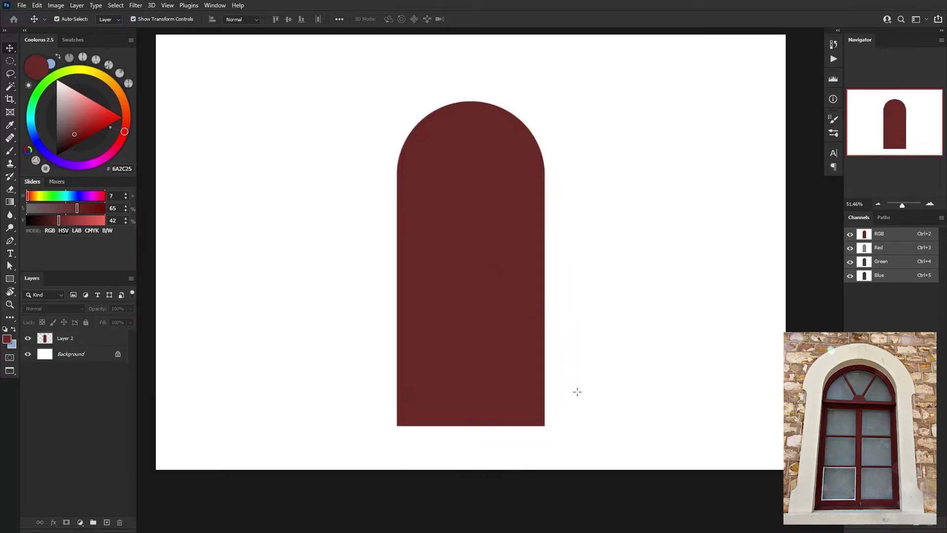
# Cut off the lower part of the arch with a rectangular selection and clear the selection
pyautogui.press('m')
pyautogui.moveTo(624, 459); pyautogui.dragTo(347, 356)
pyautogui.press('Delete')
pyautogui.hotkey('ctrl', 'd')
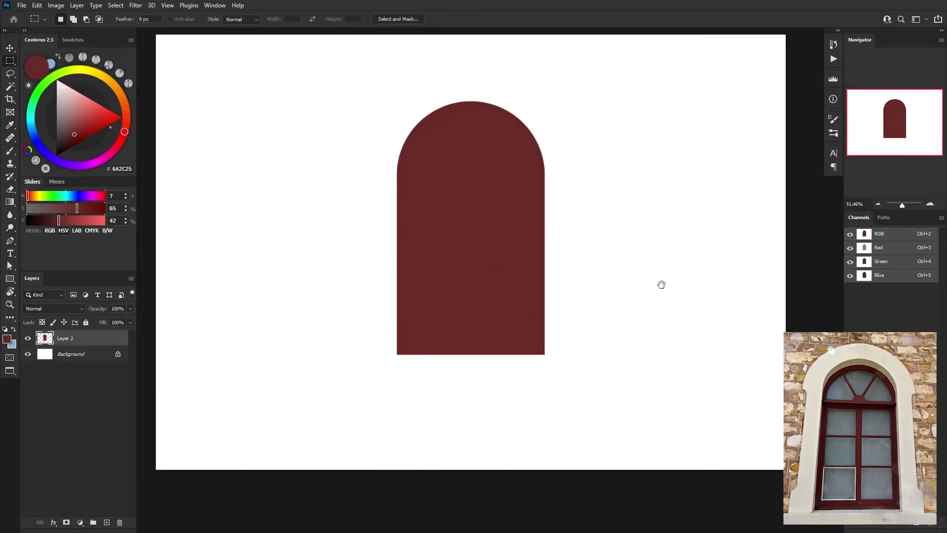
# Centre the shortened arch vertically on the canvas and clear the selection
pyautogui.moveTo(661, 284); pyautogui.dragTo(673, 306)
pyautogui.hotkey('ctrl', 'a')
pyautogui.press('v')
pyautogui.click(288, 19)
pyautogui.moveTo(623, 188); pyautogui.dragTo(615, 169)
pyautogui.hotkey('ctrl', 'd')
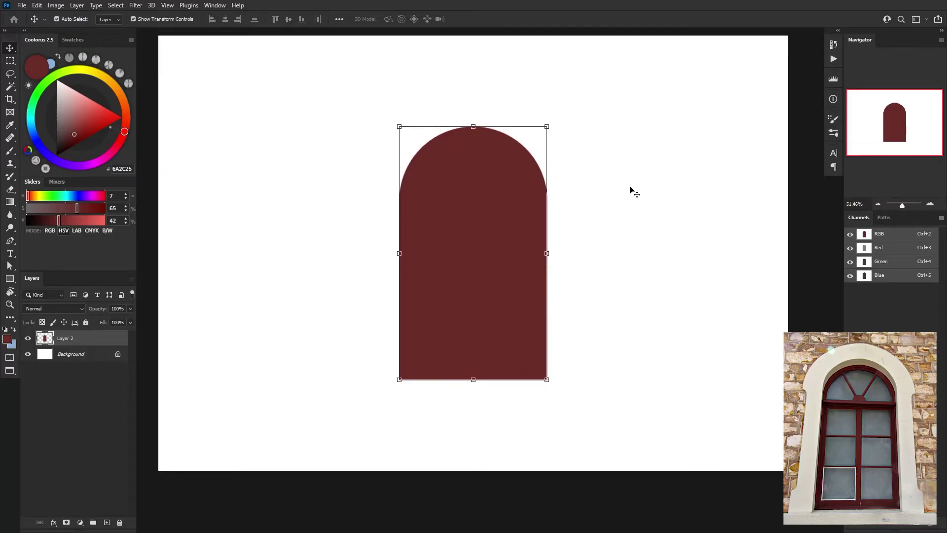
# Duplicate the arch and, with the copy's transparent pixels locked, fill the copy with grey 806F6F
pyautogui.hotkey('ctrl', 'j')
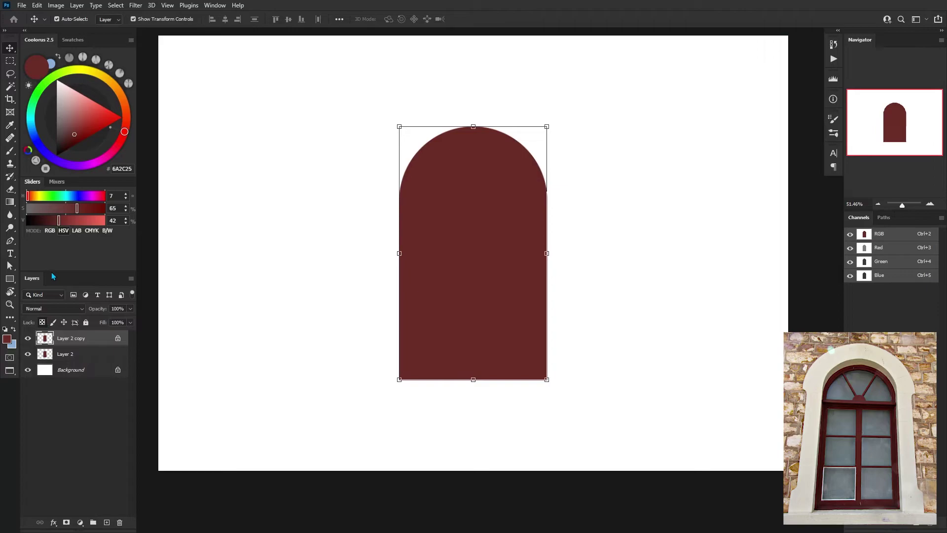
pyautogui.click(61, 120)
pyautogui.hotkey('alt', 'BackSpace')
# Scale the grey copy to about 84.5% width and 90.7% height to leave an even red frame around it
pyautogui.click(549, 128)
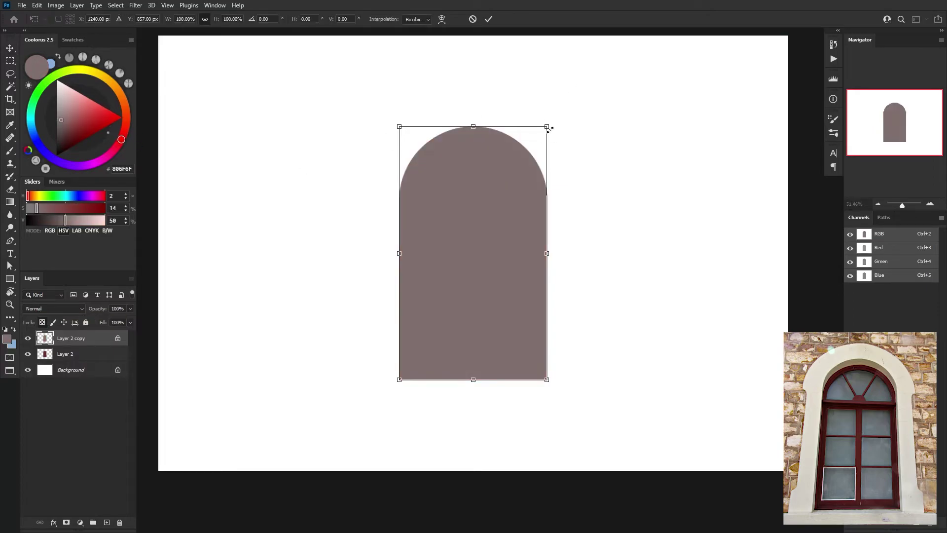
pyautogui.moveTo(550, 129); pyautogui.dragTo(541, 141)
pyautogui.moveTo(473, 138); pyautogui.dragTo(473, 130)
pyautogui.moveTo(473, 362); pyautogui.dragTo(474, 364)
pyautogui.moveTo(473, 130); pyautogui.dragTo(473, 133)
pyautogui.moveTo(543, 132); pyautogui.dragTo(539, 137)
pyautogui.moveTo(472, 142); pyautogui.dragTo(473, 139)
pyautogui.moveTo(473, 365); pyautogui.dragTo(474, 367)
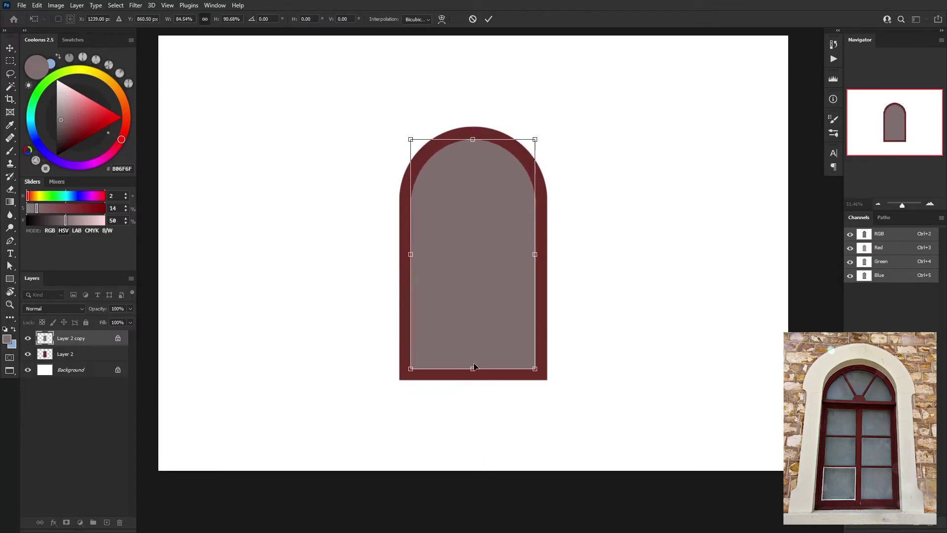
pyautogui.click(594, 210)
pyautogui.click(27, 338)
pyautogui.click(46, 354)
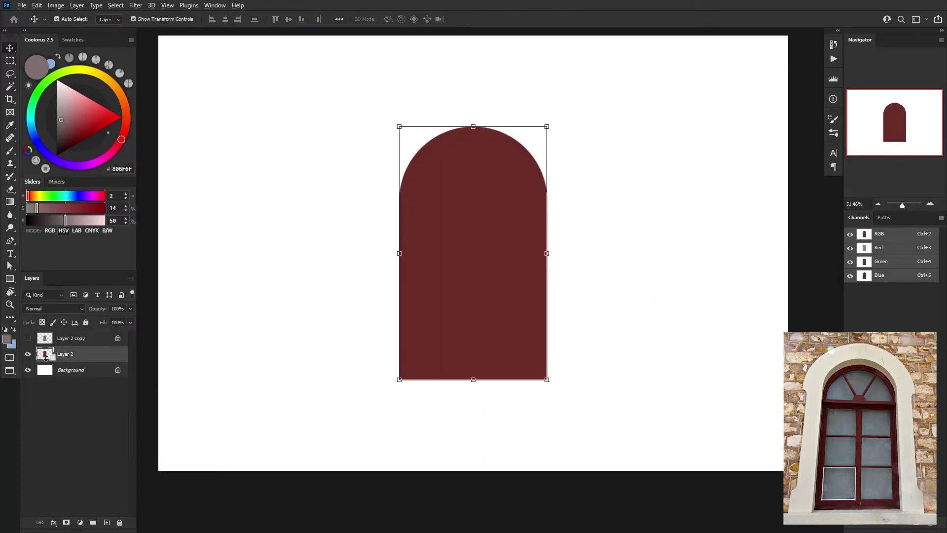
pyautogui.keyDown('ctrl'); pyautogui.click(45, 354); pyautogui.keyUp('ctrl')
pyautogui.scroll(-2, 286, 291)
pyautogui.scroll(3, 285, 299)
pyautogui.moveTo(285, 299); pyautogui.dragTo(302, 276)
pyautogui.hotkey('ctrl', 'd')
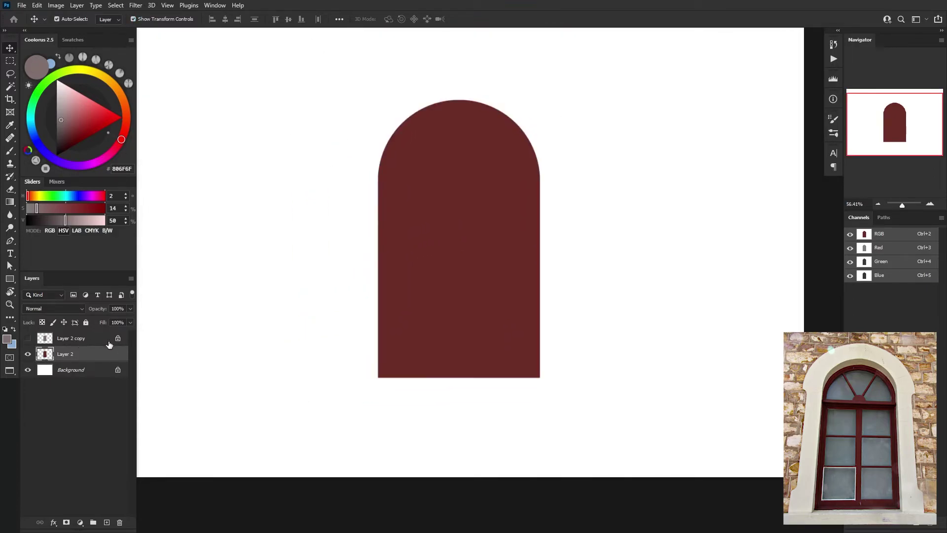
pyautogui.click(109, 341)
pyautogui.click(45, 353)
pyautogui.click(28, 338)
# On a new layer, select a narrow vertical strip through the window's centre and fill it with the frame's red 6A2C25
pyautogui.hotkey('ctrl', 'shift', 'alt', 'n')
pyautogui.press('m')
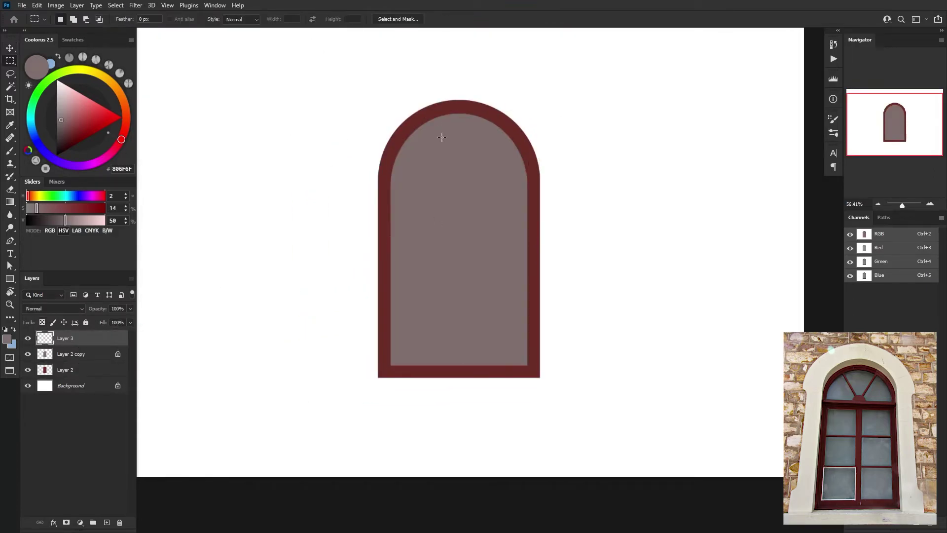
pyautogui.moveTo(452, 103); pyautogui.dragTo(466, 404)
pyautogui.press('b')
pyautogui.keyDown('alt'); pyautogui.click(385, 234); pyautogui.keyUp('alt')
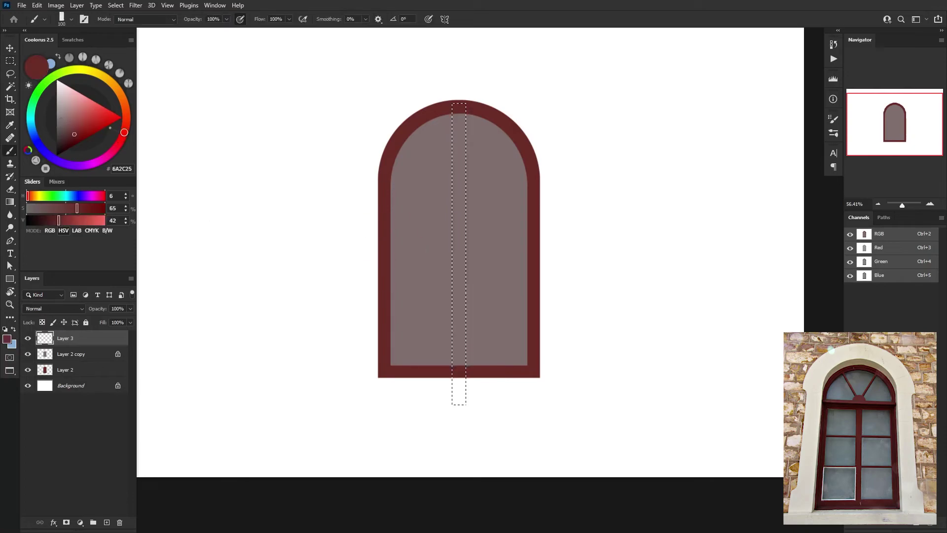
pyautogui.hotkey('alt', 'BackSpace')
# Centre the vertical strip on the window and shorten its upper end to the base of the arch
pyautogui.hotkey('ctrl', 't')
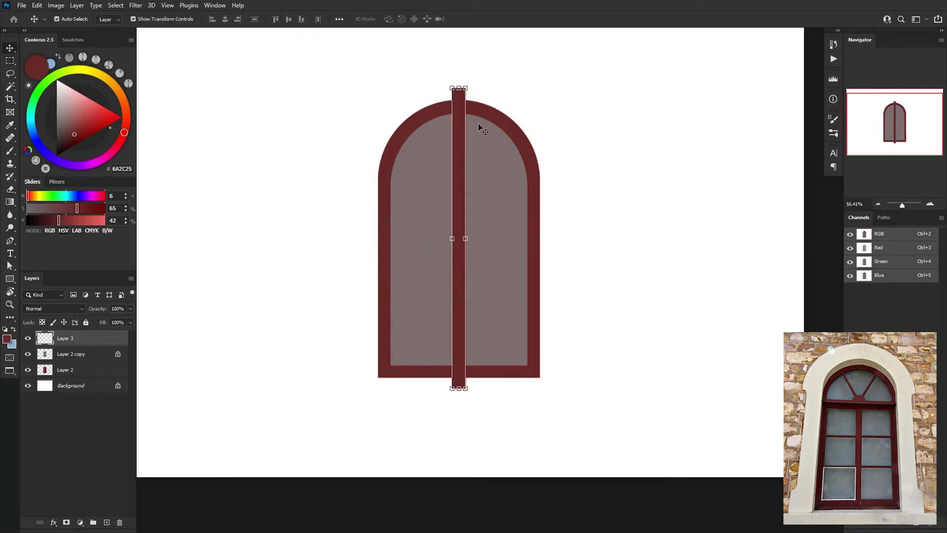
pyautogui.moveTo(459, 87); pyautogui.dragTo(462, 180)
pyautogui.press('Return')
# Select a horizontal strip across the base of the arch, fill it with 6A2C25, and clear the selection
pyautogui.press('m')
pyautogui.moveTo(384, 167); pyautogui.dragTo(536, 183)
pyautogui.hotkey('alt', 'BackSpace')
pyautogui.hotkey('ctrl', 'd')
# Try to select two thin horizontal strips across the lower panes for the dividing bars
pyautogui.moveTo(382, 240); pyautogui.dragTo(537, 245)
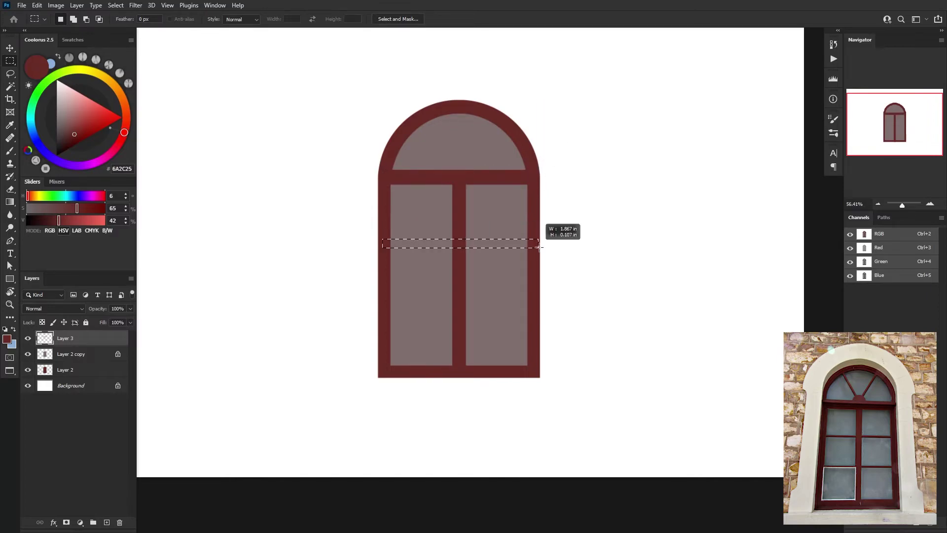
pyautogui.moveTo(383, 327)
pyautogui.keyDown('shift'); pyautogui.mouseDown()
pyautogui.moveTo(515, 340)
pyautogui.moveTo(536, 333)
pyautogui.mouseUp(); pyautogui.keyUp('shift')
pyautogui.hotkey('ctrl', 'shift', 'alt', 'n')
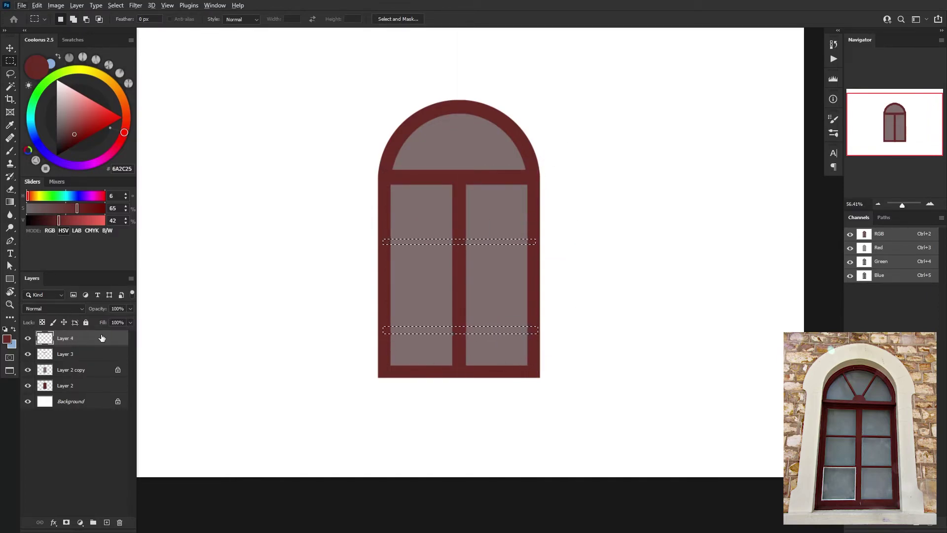
pyautogui.hotkey('ctrl', 'd')
# Make two thinner copies of the crossbar below it as dividing bars across the lower panes
pyautogui.press('v')
pyautogui.click(498, 183)
pyautogui.click(498, 180)
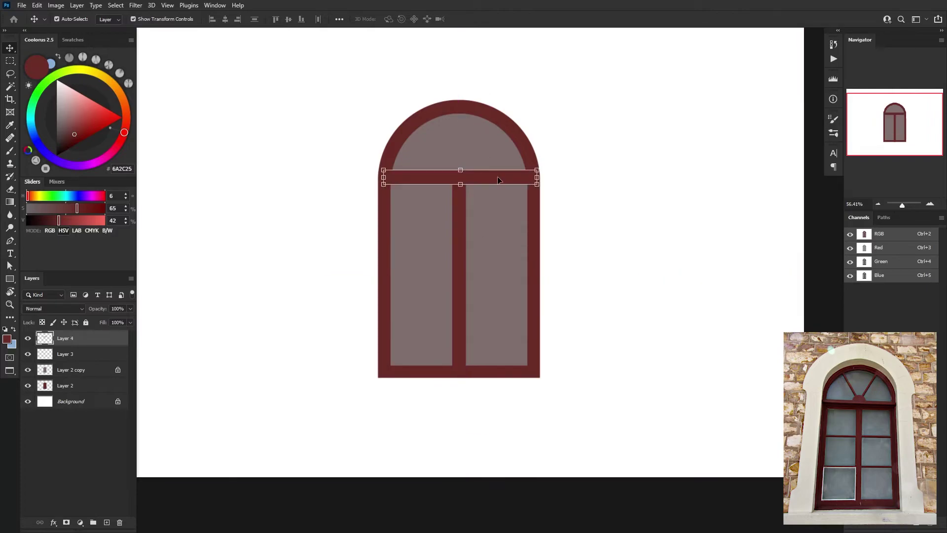
pyautogui.keyDown('alt'); pyautogui.keyDown('shift'); pyautogui.moveTo(498, 177); pyautogui.dragTo(496, 319); pyautogui.keyUp('shift'); pyautogui.keyUp('alt')
pyautogui.press('Return')
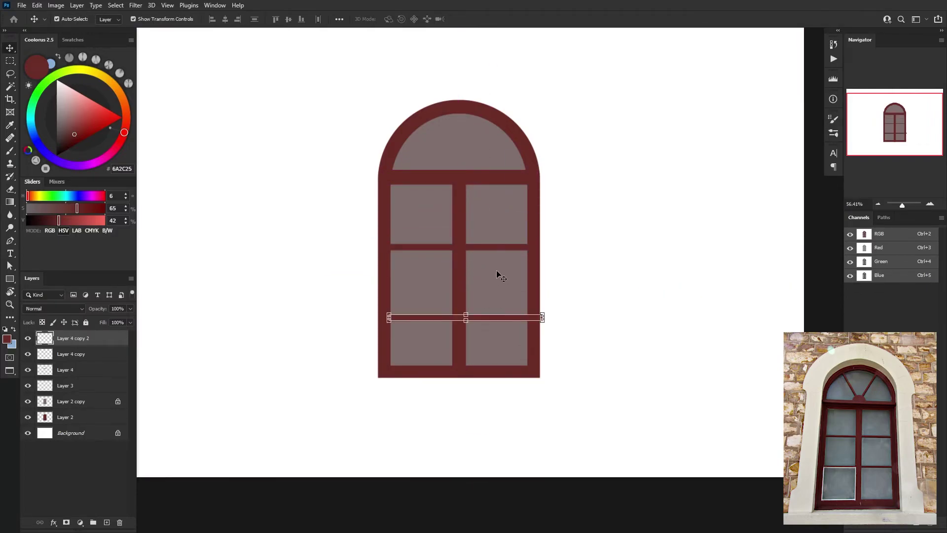
# Try to distribute the two thin bars and the window frame with equal vertical spacing
pyautogui.keyDown('shift'); pyautogui.click(494, 248); pyautogui.keyUp('shift')
pyautogui.keyDown('shift'); pyautogui.click(485, 168); pyautogui.keyUp('shift')
pyautogui.click(523, 247)
pyautogui.keyDown('shift'); pyautogui.click(530, 317); pyautogui.keyUp('shift')
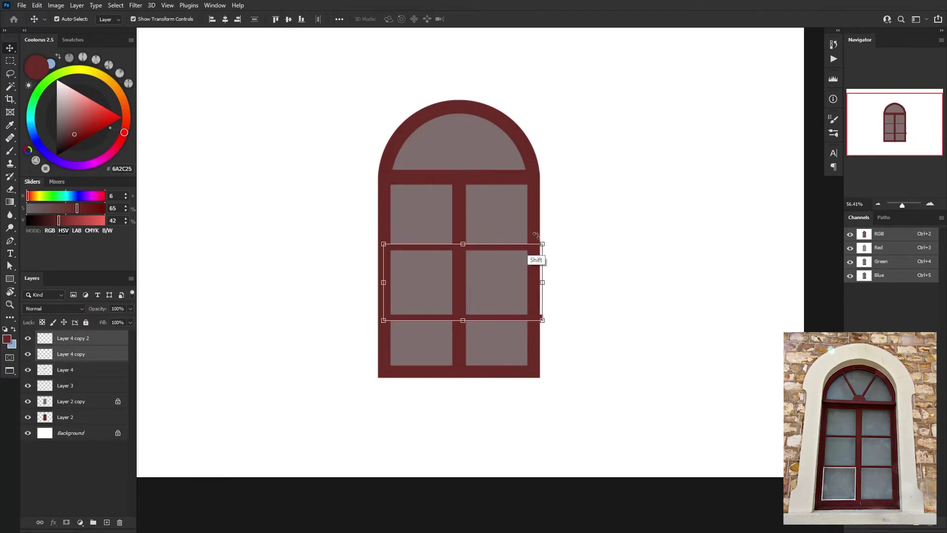
pyautogui.click(339, 19)
pyautogui.click(573, 336)
pyautogui.keyDown('shift'); pyautogui.click(493, 373); pyautogui.keyUp('shift')
pyautogui.click(339, 19)
pyautogui.click(292, 109)
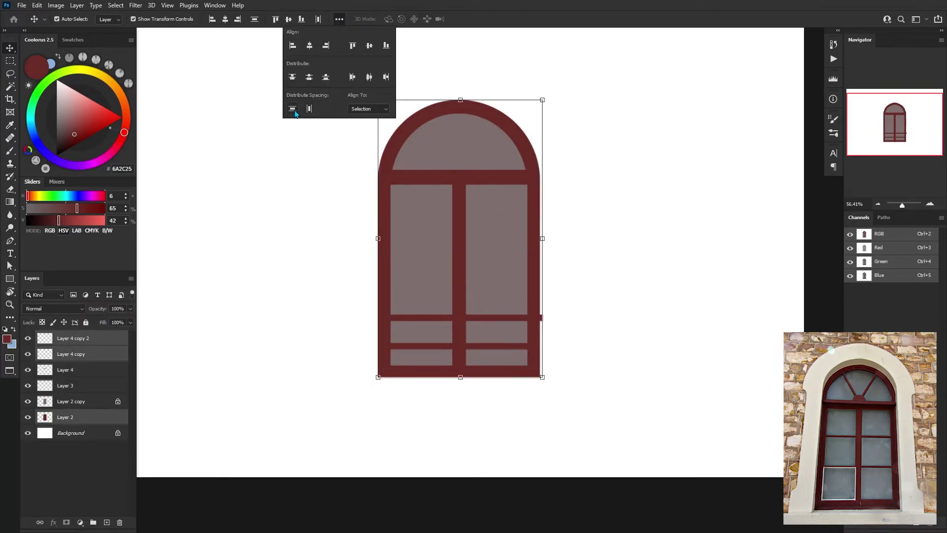
pyautogui.hotkey('ctrl', 'z')
# Distribute the thin bars evenly using helper copies on the crossbar and bottom frame, and delete the helper on the crossbar
pyautogui.keyDown('alt'); pyautogui.moveTo(494, 247); pyautogui.dragTo(479, 179); pyautogui.keyUp('alt')
pyautogui.keyDown('shift'); pyautogui.click(485, 247); pyautogui.keyUp('shift')
pyautogui.keyDown('shift'); pyautogui.click(488, 317); pyautogui.keyUp('shift')
pyautogui.keyDown('shift'); pyautogui.click(489, 369); pyautogui.keyUp('shift')
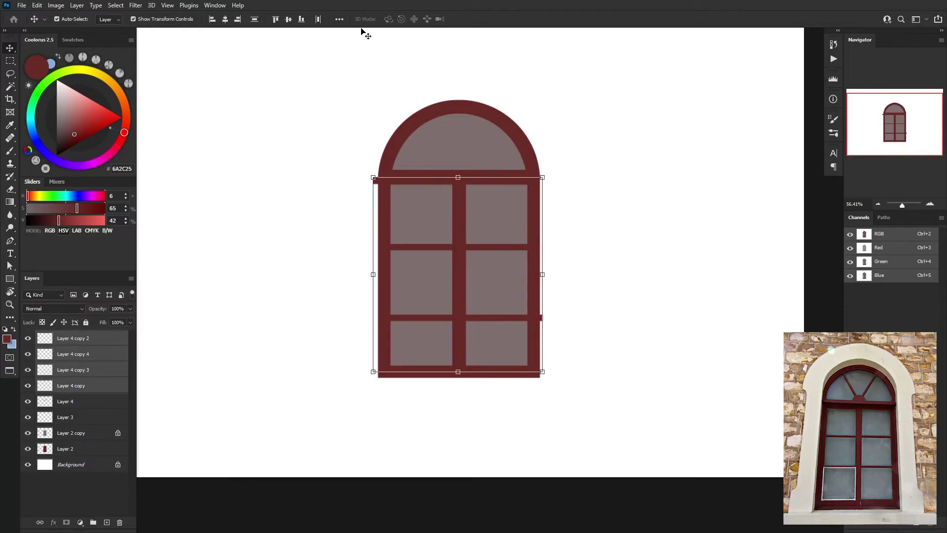
pyautogui.click(339, 19)
pyautogui.click(292, 108)
pyautogui.click(771, 212)
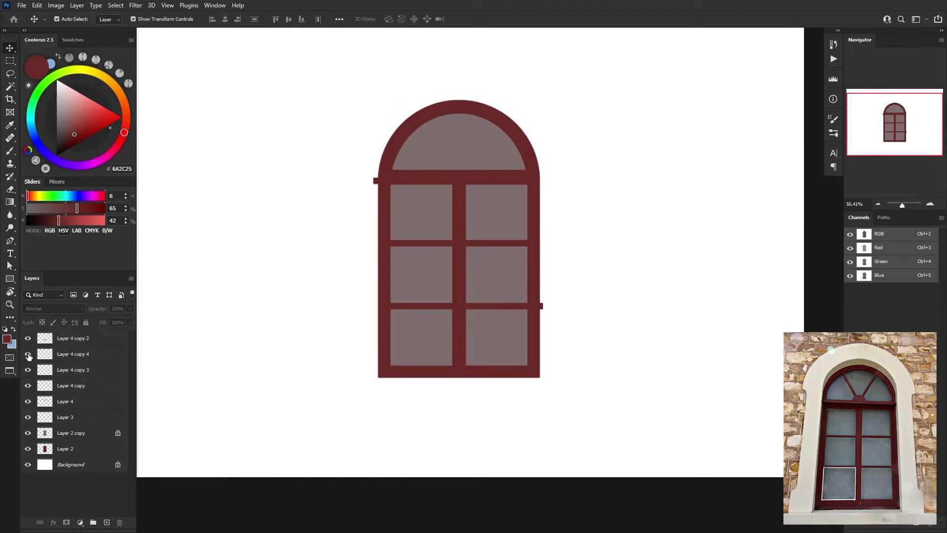
pyautogui.click(73, 354)
pyautogui.press('Delete')
# Bring the protruding lower bar inside the frame and merge the horizontal bar layers
pyautogui.click(541, 306)
pyautogui.moveTo(543, 306); pyautogui.dragTo(538, 307)
pyautogui.press('Return')
pyautogui.keyDown('shift'); pyautogui.click(84, 384); pyautogui.keyUp('shift')
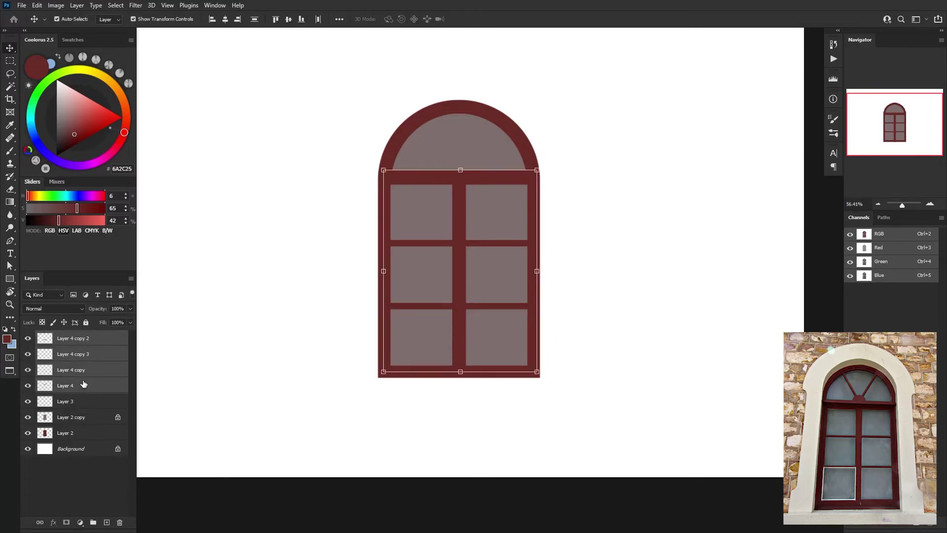
pyautogui.hotkey('ctrl', 'e')
# Make a small circular selection at the middle of the crossbar and fill it with 6A2C25 on a new layer
pyautogui.hotkey('shift', 'm')
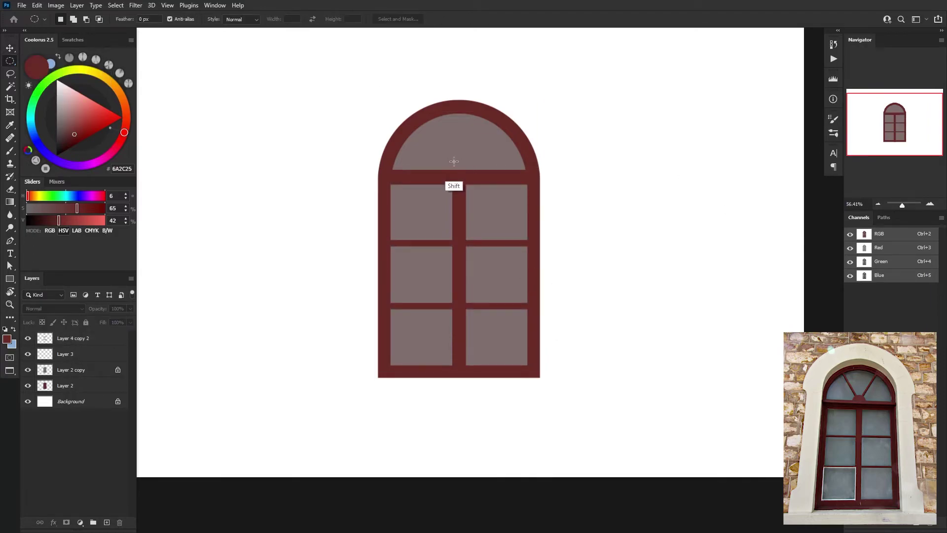
pyautogui.moveTo(448, 159)
pyautogui.mouseDown()
pyautogui.moveTo(481, 183)
pyautogui.moveTo(474, 155)
pyautogui.moveTo(466, 167)
pyautogui.mouseUp()
pyautogui.click(104, 334)
pyautogui.hotkey('ctrl', 'alt', 'shift', 'n')
pyautogui.hotkey('alt', 'BackSpace')
# Centre the small circle horizontally on the canvas and clear the selection
pyautogui.press('v')
pyautogui.hotkey('ctrl', 'a')
pyautogui.click(225, 19)
pyautogui.hotkey('ctrl', 'd')
pyautogui.press('Return')
pyautogui.click(651, 159)
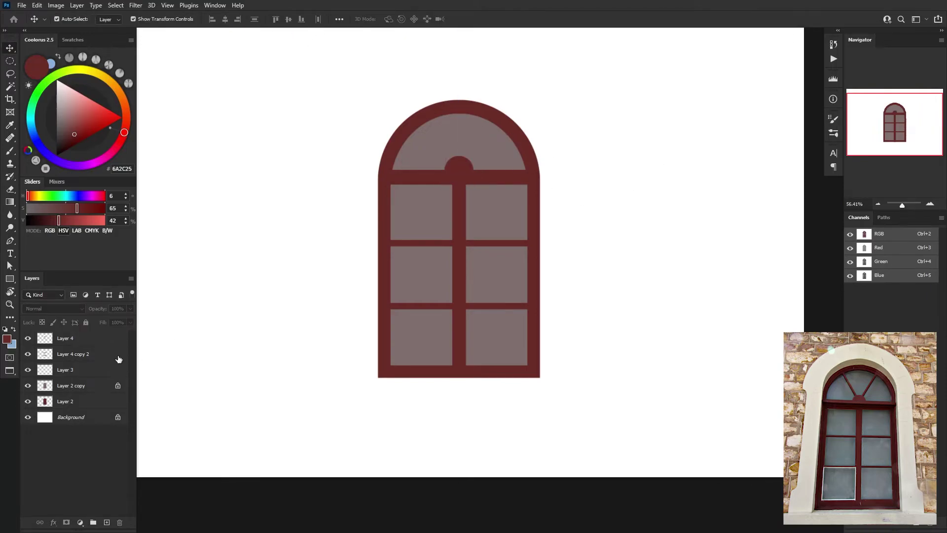
# On a new layer, make a thin red strip in the arch's left half and rotate it diagonally towards the small circle
pyautogui.hotkey('ctrl', 'shift', 'alt', 'n')
pyautogui.press('m')
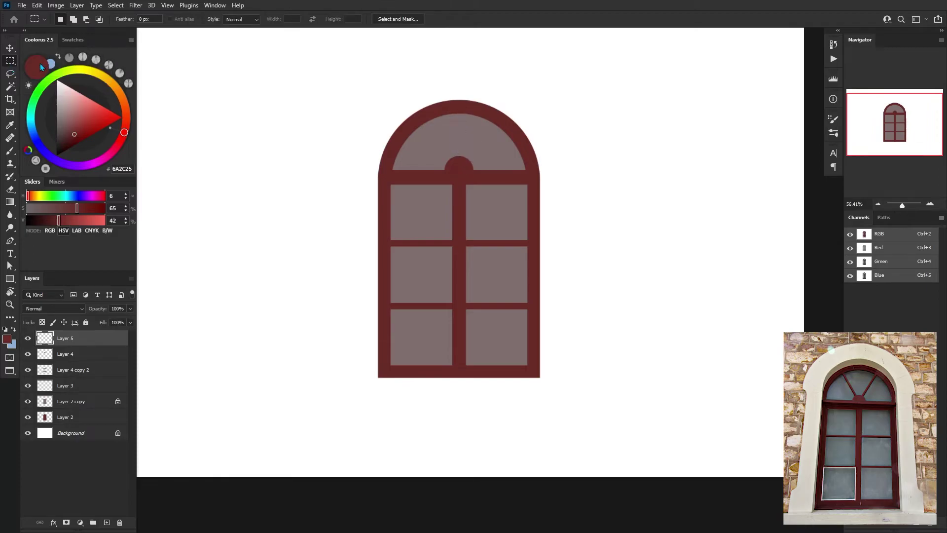
pyautogui.moveTo(435, 113); pyautogui.dragTo(438, 176)
pyautogui.hotkey('ctrl', 't')
pyautogui.moveTo(463, 84); pyautogui.dragTo(413, 80)
pyautogui.click(489, 19)
# Duplicate the diagonal strip, flip the copy horizontally and move it into the arch's right half
pyautogui.press('v')
pyautogui.hotkey('ctrl', 'j')
pyautogui.hotkey('ctrl', 't')
pyautogui.rightClick(441, 144)
pyautogui.click(467, 334)
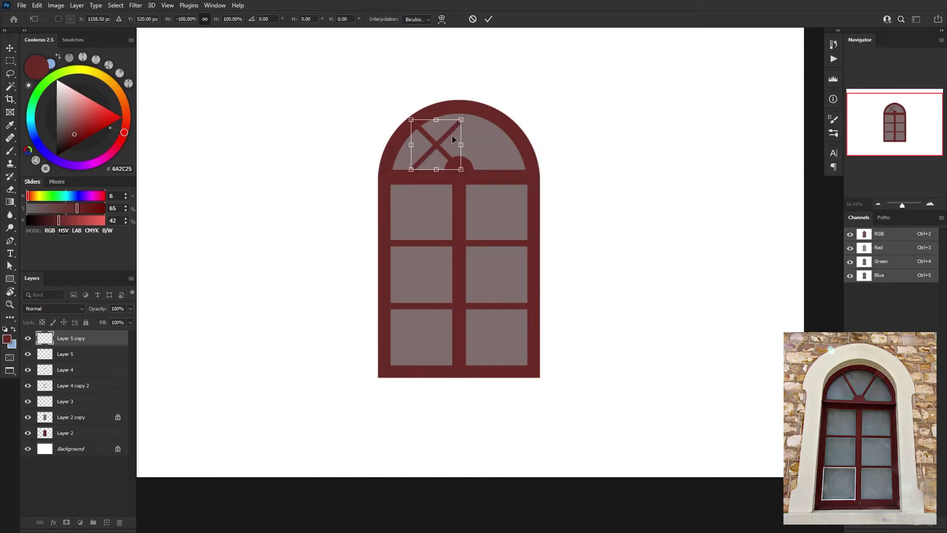
pyautogui.moveTo(452, 140); pyautogui.dragTo(498, 140)
pyautogui.press('Return')
# Merge the two diagonal strips into one layer, centre them horizontally on the canvas and clear the selection
pyautogui.keyDown('ctrl'); pyautogui.click(434, 143); pyautogui.keyUp('ctrl')
pyautogui.keyDown('ctrl'); pyautogui.keyDown('shift'); pyautogui.click(486, 146); pyautogui.keyUp('shift'); pyautogui.keyUp('ctrl')
pyautogui.hotkey('ctrl', 'e')
pyautogui.hotkey('ctrl', 'a')
pyautogui.click(225, 20)
pyautogui.hotkey('ctrl', 'd')
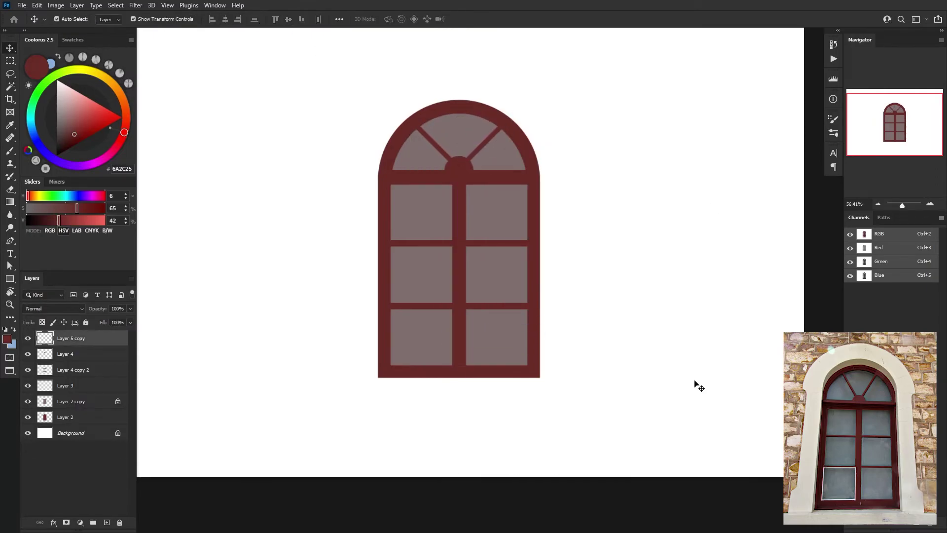
pyautogui.keyDown('ctrl'); pyautogui.click(695, 385); pyautogui.keyUp('ctrl')
# Paint broad patches of lighter greyish pink, such as 998386, over the glass layer with an enlarged brush
pyautogui.click(94, 406)
pyautogui.press('b')
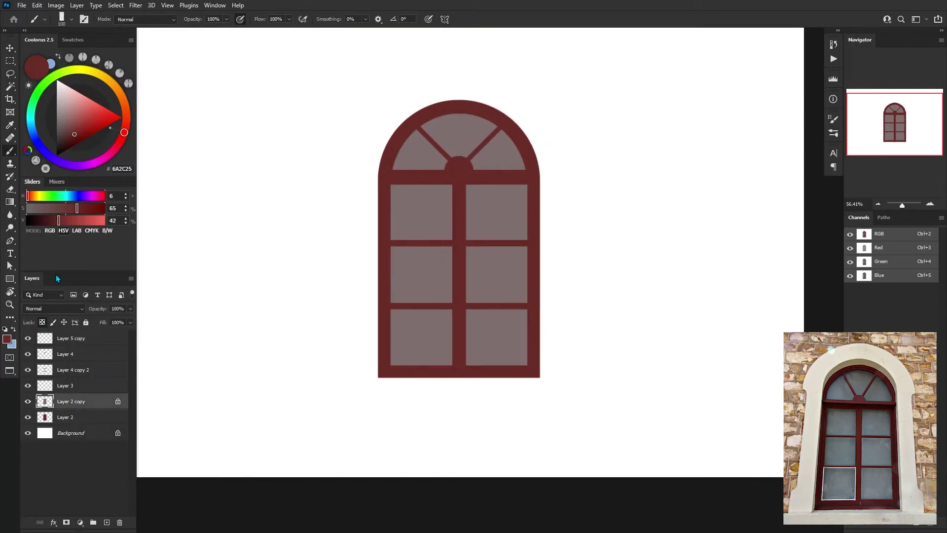
pyautogui.keyDown('alt'); pyautogui.click(429, 215); pyautogui.keyUp('alt')
pyautogui.click(64, 105)
pyautogui.moveTo(428, 224)
pyautogui.mouseDown()
pyautogui.moveTo(397, 186)
pyautogui.moveTo(437, 232)
pyautogui.moveTo(417, 213)
pyautogui.mouseUp()
pyautogui.press(']')
pyautogui.press(']')
pyautogui.press(']')
pyautogui.press(']')
pyautogui.press(']')
pyautogui.keyDown('alt'); pyautogui.click(436, 232); pyautogui.keyUp('alt')
pyautogui.moveTo(501, 351); pyautogui.dragTo(496, 351)
pyautogui.moveTo(406, 341); pyautogui.dragTo(428, 353)
pyautogui.moveTo(480, 156)
pyautogui.mouseDown()
pyautogui.moveTo(520, 209)
pyautogui.moveTo(516, 357)
pyautogui.moveTo(494, 362)
pyautogui.moveTo(501, 397)
pyautogui.mouseUp()
pyautogui.moveTo(493, 266); pyautogui.dragTo(479, 347)
# On a new layer above the glass, select three thin strips under the horizontal bars and paint them dark brown
pyautogui.hotkey('ctrl', 'shift', 'alt', 'n')
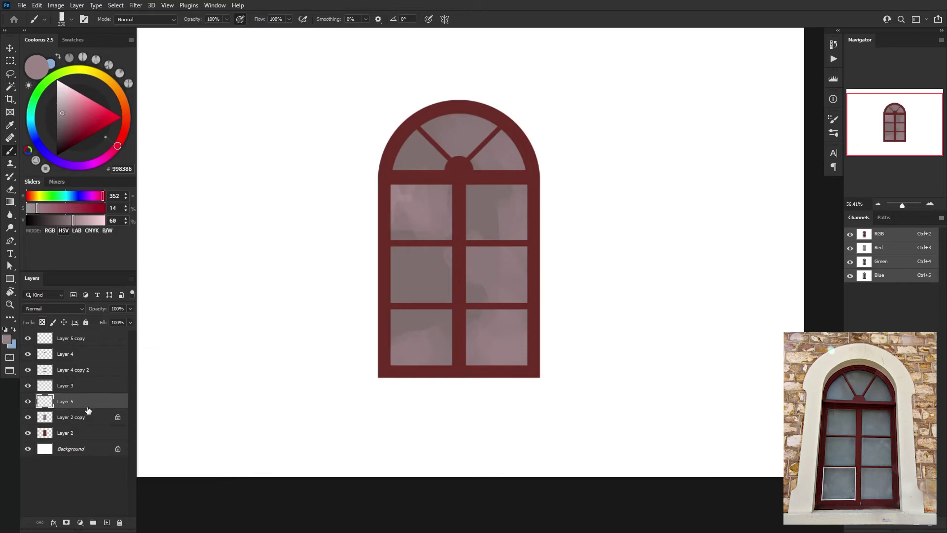
pyautogui.keyDown('alt'); pyautogui.click(441, 186); pyautogui.keyUp('alt')
pyautogui.click(62, 133)
pyautogui.press('m')
pyautogui.moveTo(388, 180); pyautogui.dragTo(537, 184)
pyautogui.keyDown('shift'); pyautogui.moveTo(388, 244); pyautogui.dragTo(536, 247); pyautogui.keyUp('shift')
pyautogui.keyDown('shift'); pyautogui.moveTo(387, 308); pyautogui.dragTo(535, 310); pyautogui.keyUp('shift')
pyautogui.press('b')
pyautogui.click(60, 140)
pyautogui.moveTo(290, 154)
pyautogui.mouseDown()
pyautogui.moveTo(531, 190)
pyautogui.moveTo(663, 349)
pyautogui.mouseUp()
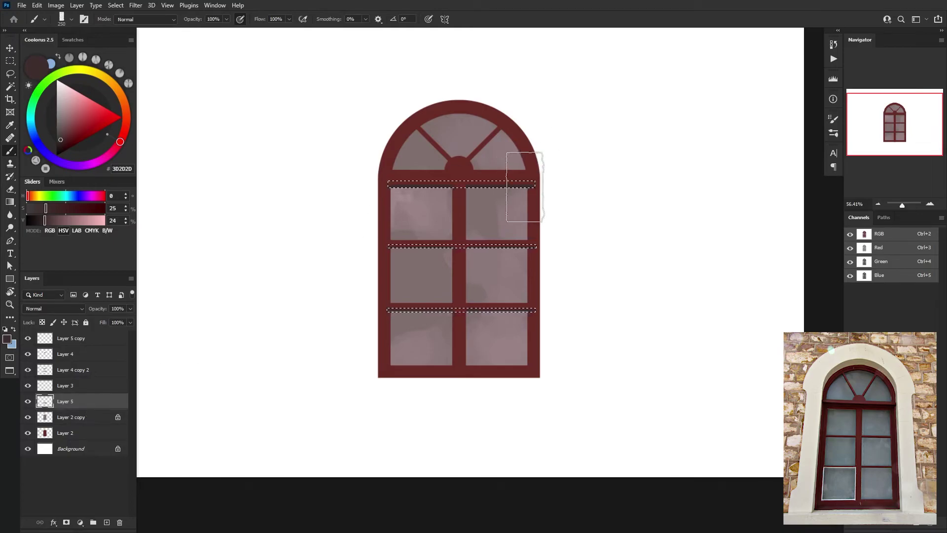
# Clear the selection and nudge the three shadow strips up against the horizontal bars
pyautogui.hotkey('ctrl', 'd')
pyautogui.press('v')
pyautogui.press('Up')
pyautogui.press('Up')
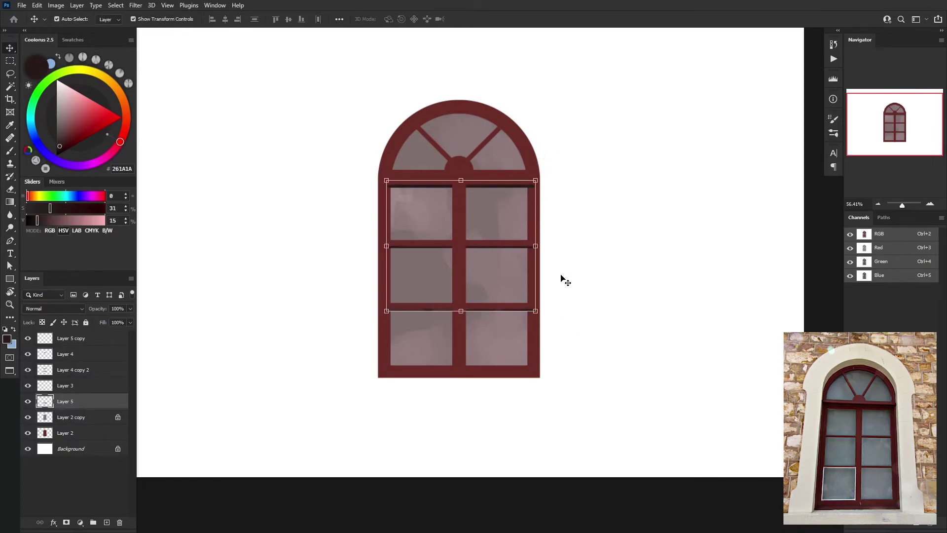
# Select the lower shadow strips and shift them down so they show just beneath their bars
pyautogui.press('m')
pyautogui.moveTo(567, 270); pyautogui.dragTo(327, 238)
pyautogui.hotkey('ctrl', 't')
pyautogui.press('Down')
pyautogui.press('Down')
pyautogui.press('Return')
pyautogui.moveTo(605, 344); pyautogui.dragTo(341, 291)
pyautogui.hotkey('ctrl', 't')
pyautogui.press('Return')
# Trim the shadow strips' ends that overlap the frame's side posts and clear the selection
pyautogui.moveTo(596, 392); pyautogui.dragTo(527, 145)
pyautogui.moveTo(322, 123); pyautogui.dragTo(378, 386)
pyautogui.hotkey('ctrl', 'z')
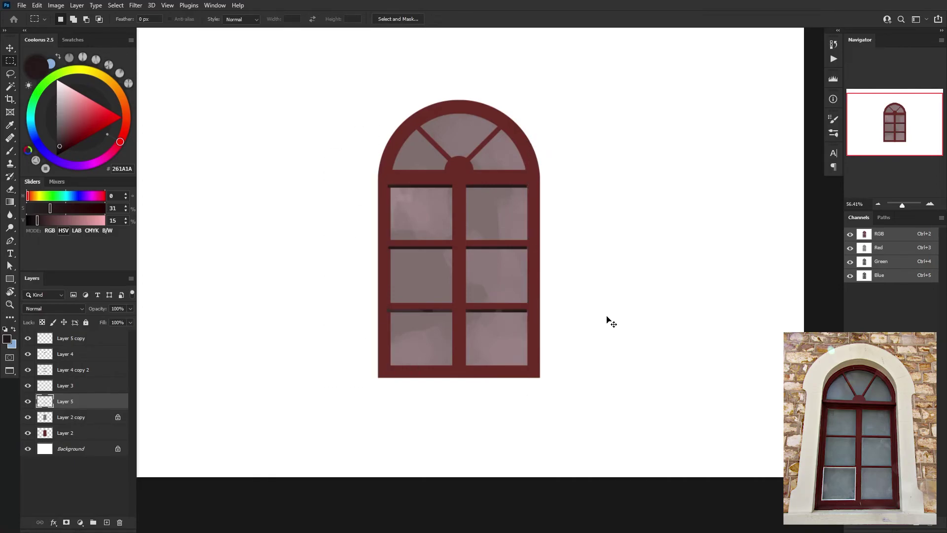
pyautogui.press('Delete')
pyautogui.press('Delete')
pyautogui.hotkey('ctrl', 'd')
pyautogui.hotkey('ctrl', 'z')
# Duplicate the arched frame layer, place the copy above the glass, lock its transparency and fill it with 261A1A
pyautogui.press('v')
pyautogui.click(496, 105)
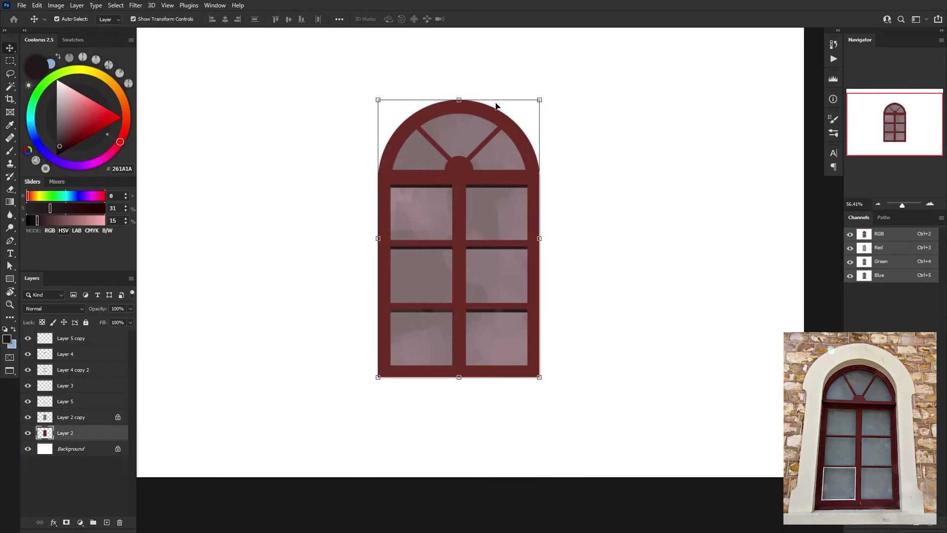
pyautogui.hotkey('ctrl', 'j')
pyautogui.moveTo(100, 434); pyautogui.dragTo(91, 408)
pyautogui.press('b')
pyautogui.click(42, 322)
pyautogui.hotkey('alt', 'BackSpace')
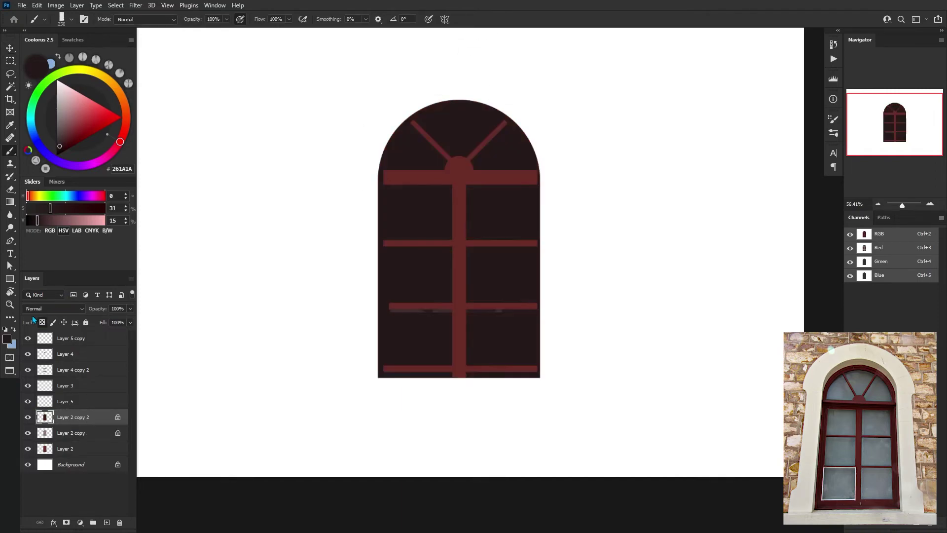
# Scale the dark arch copy down symmetrically so it sits slightly inside the glass opening at the sides and top
pyautogui.hotkey('ctrl', 't')
pyautogui.moveTo(539, 100); pyautogui.dragTo(529, 117)
pyautogui.moveTo(459, 116); pyautogui.dragTo(458, 113)
pyautogui.moveTo(509, 156); pyautogui.dragTo(509, 160)
pyautogui.moveTo(458, 116); pyautogui.dragTo(459, 117)
pyautogui.moveTo(529, 238); pyautogui.dragTo(529, 237)
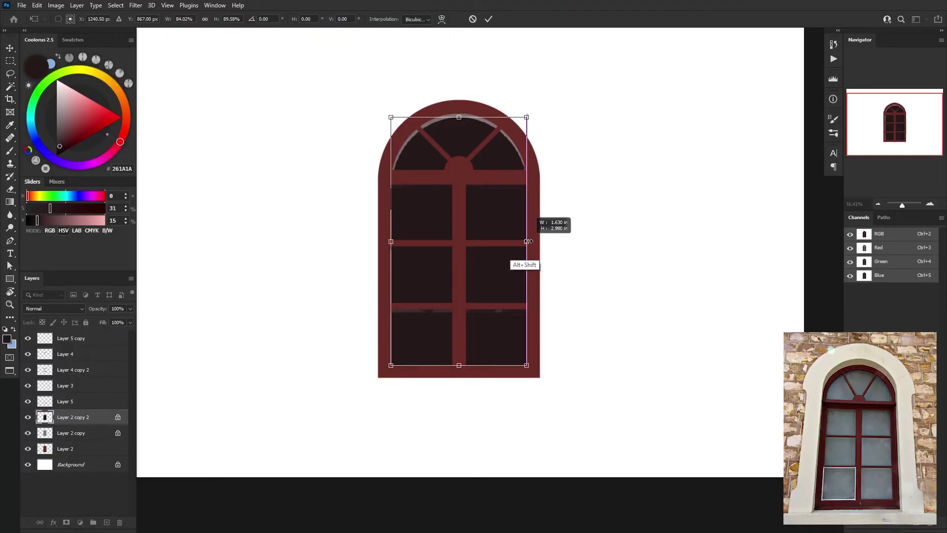
pyautogui.moveTo(524, 256); pyautogui.dragTo(522, 240)
pyautogui.scroll(2, 489, 229)
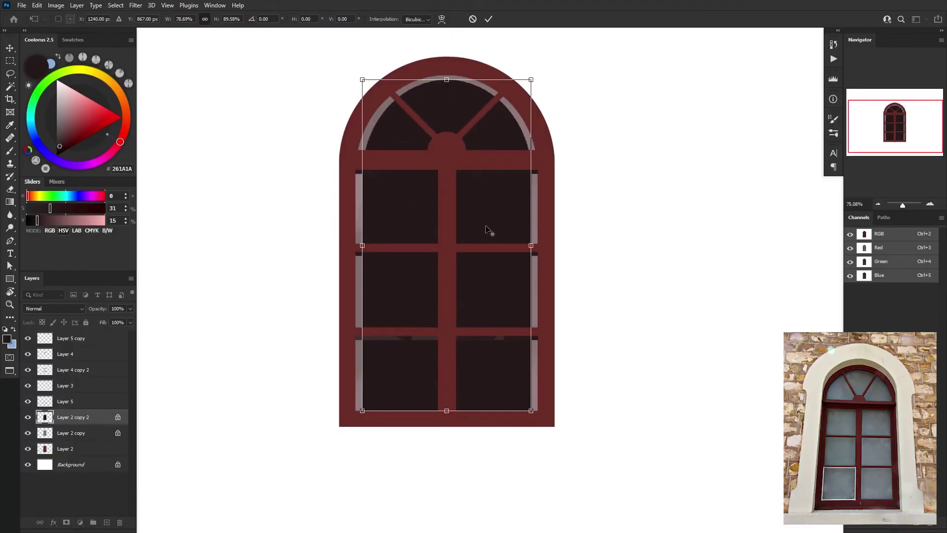
pyautogui.moveTo(531, 244); pyautogui.dragTo(531, 245)
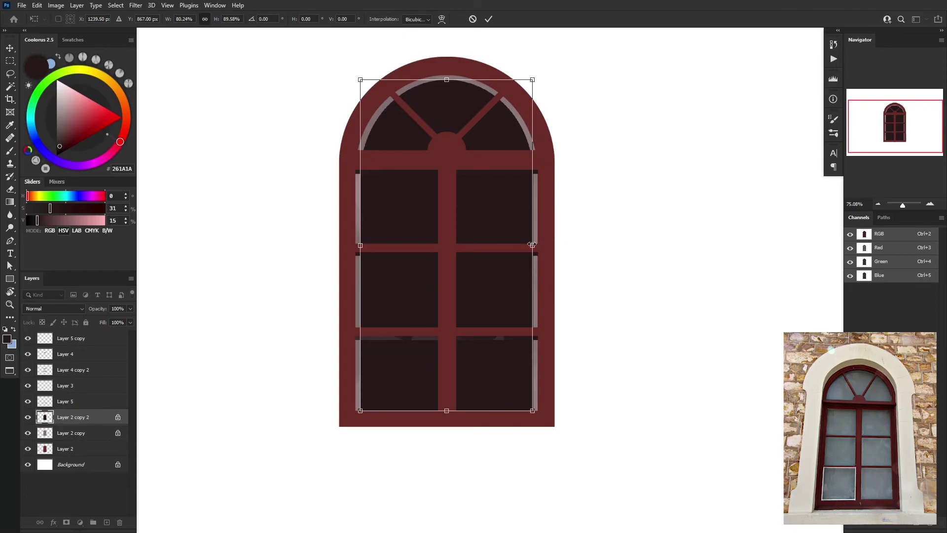
# Turn off snapping, fine-tune the dark arch's width to about 81.4% and its top edge, and apply the transform
pyautogui.click(213, 5)
pyautogui.moveTo(167, 6)
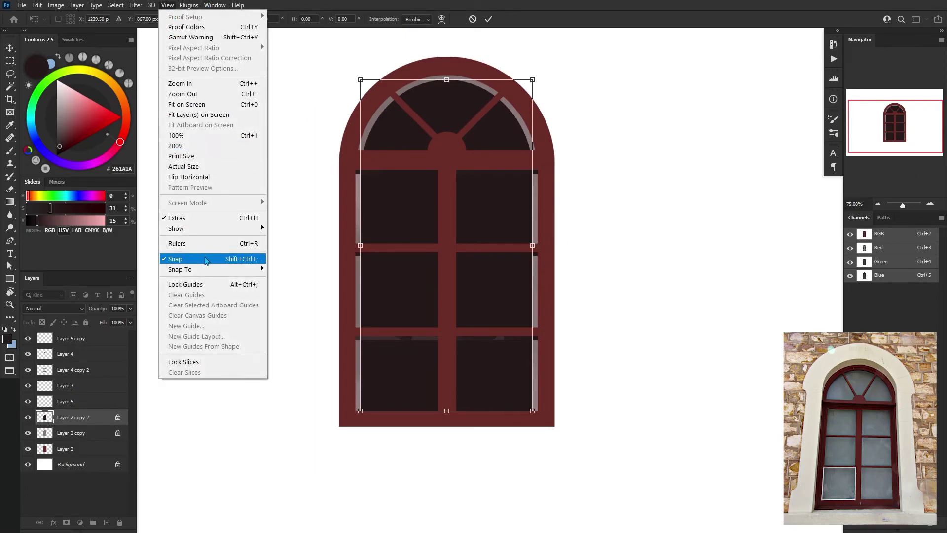
pyautogui.click(205, 259)
pyautogui.moveTo(532, 245); pyautogui.dragTo(533, 243)
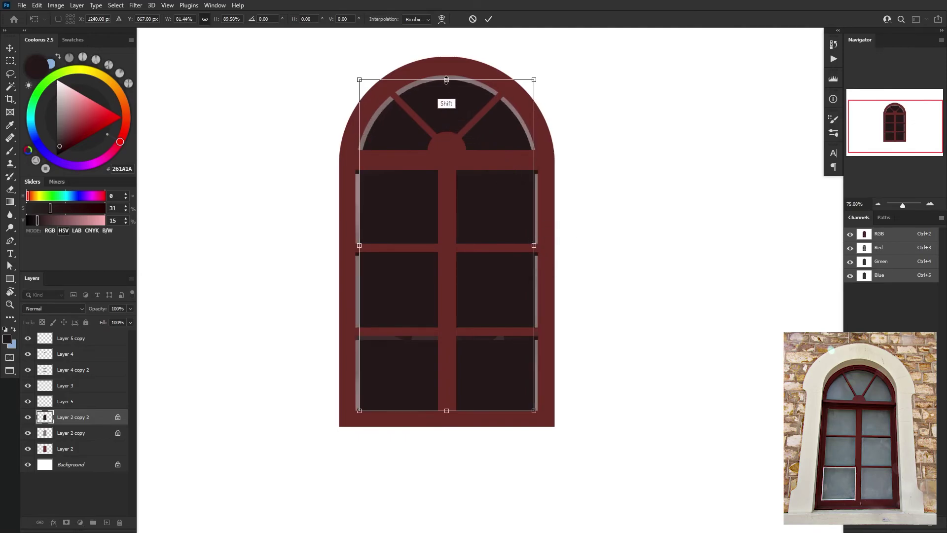
pyautogui.moveTo(446, 81); pyautogui.dragTo(446, 80)
pyautogui.click(488, 18)
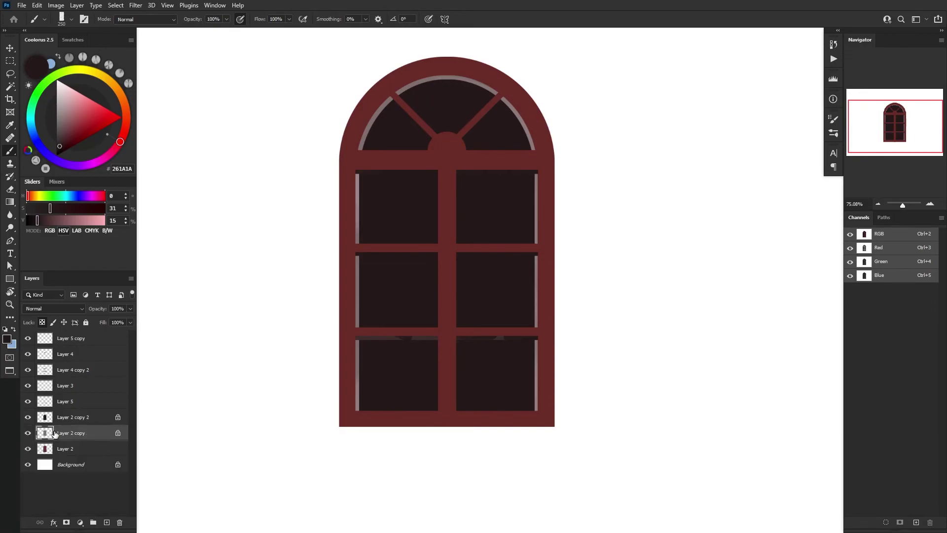
# Select the glass outline minus the dark arch, paint a 261A1A shadow along the arch with a smaller brush, and deselect
pyautogui.keyDown('ctrl'); pyautogui.click(45, 434); pyautogui.keyUp('ctrl')
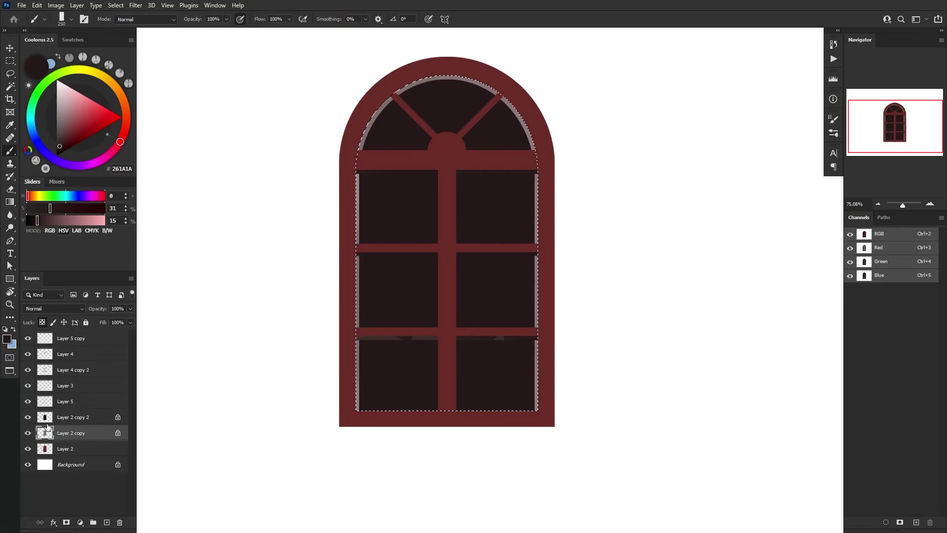
pyautogui.keyDown('ctrl'); pyautogui.keyDown('alt'); pyautogui.click(45, 418); pyautogui.keyUp('alt'); pyautogui.keyUp('ctrl')
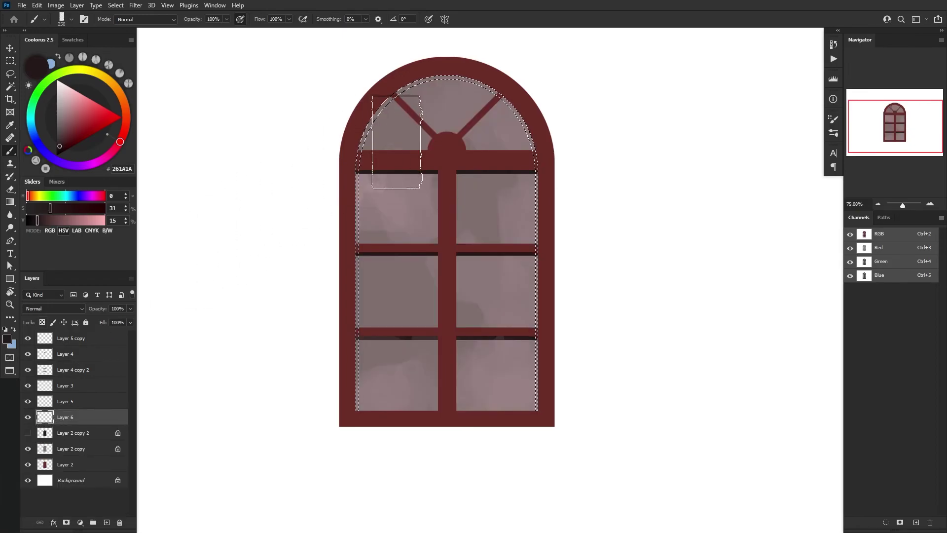
pyautogui.press('[')
pyautogui.press('[')
pyautogui.press('[')
pyautogui.press('[')
pyautogui.press('[')
pyautogui.press('[')
pyautogui.press('[')
pyautogui.press('[')
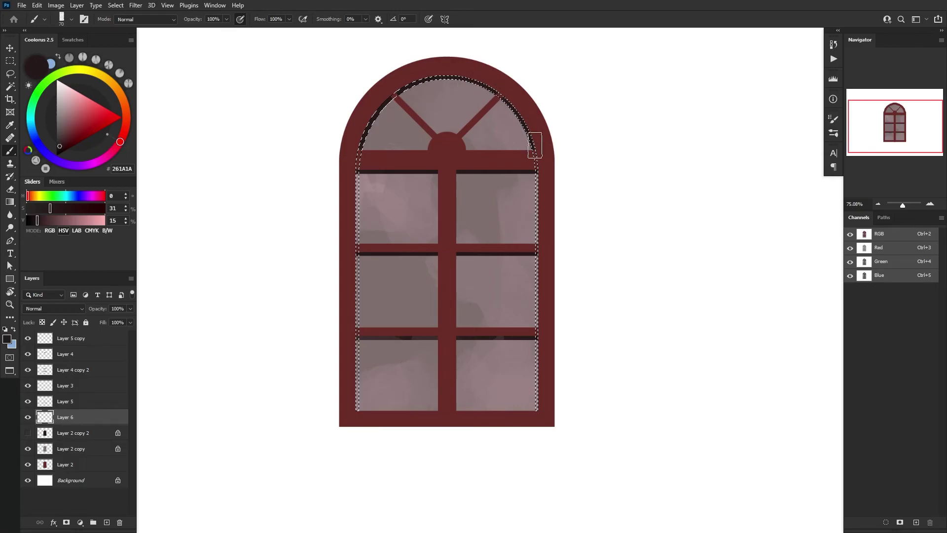
pyautogui.hotkey('ctrl', 'd')
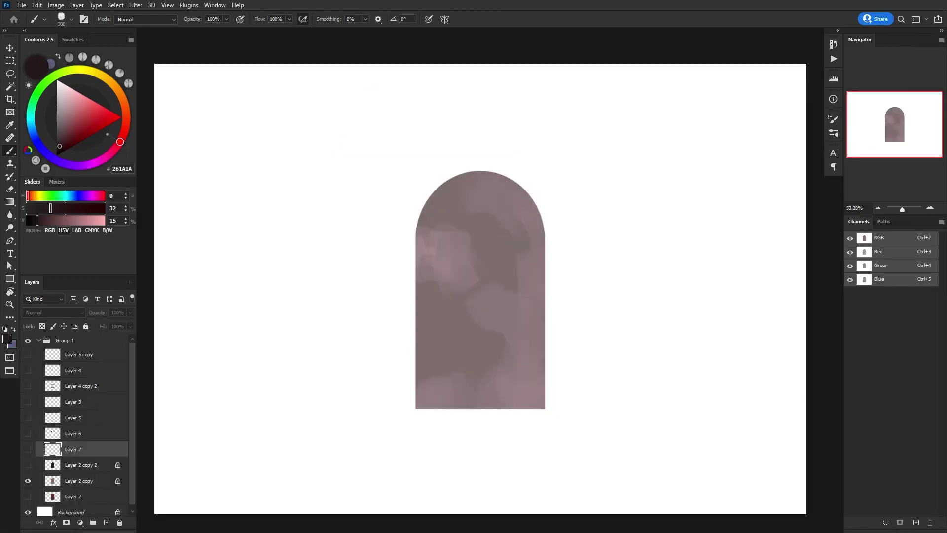
# Review the shadow selection by subtracting the dark arch from the glass, isolating the arch shadow layer and deselecting
pyautogui.click(36, 481)
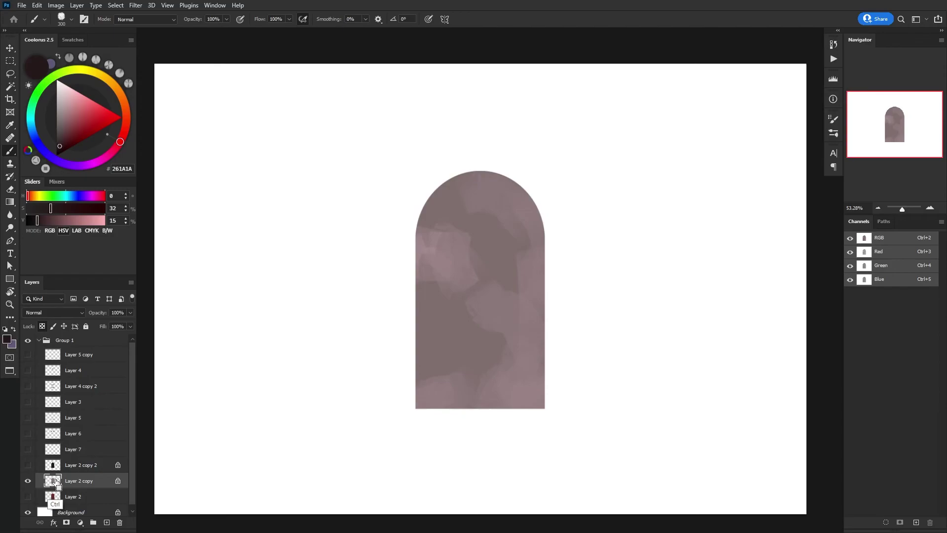
pyautogui.click(28, 465)
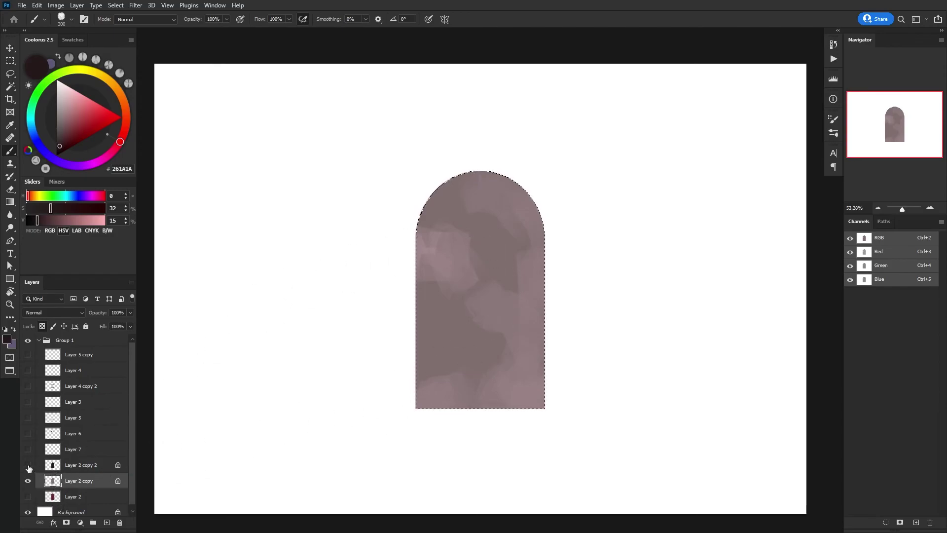
pyautogui.keyDown('ctrl'); pyautogui.keyDown('alt'); pyautogui.click(53, 465); pyautogui.keyUp('alt'); pyautogui.keyUp('ctrl')
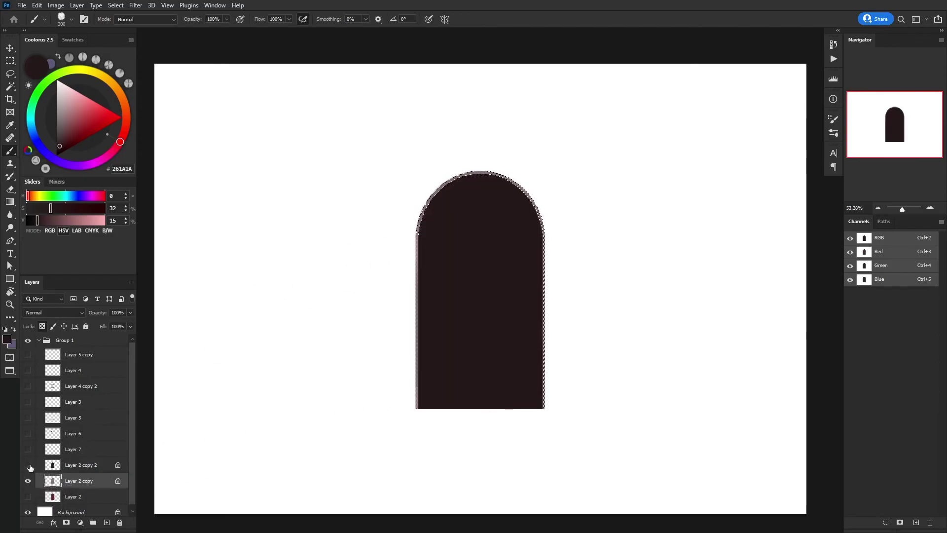
pyautogui.moveTo(30, 468); pyautogui.dragTo(28, 481)
pyautogui.click(28, 433)
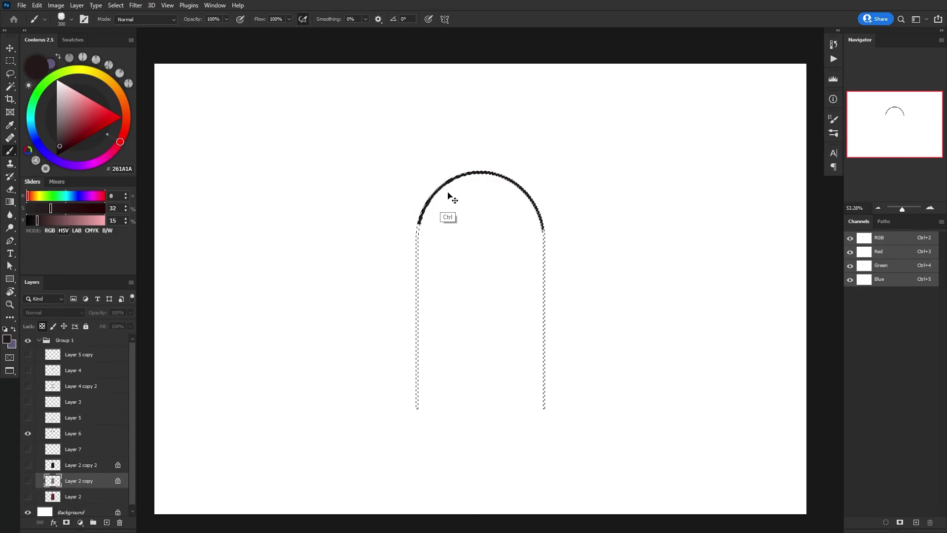
pyautogui.hotkey('ctrl', 'd')
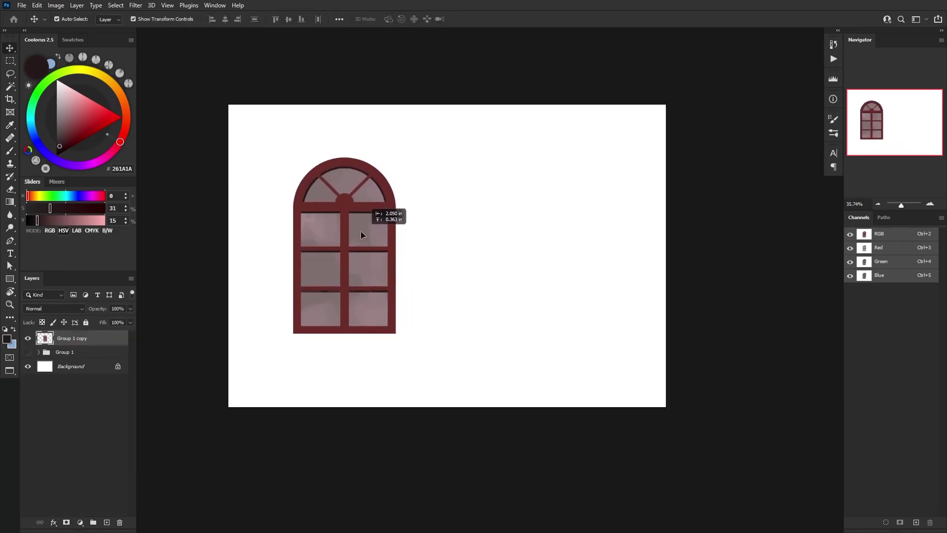
# Move the merged window to the left part of the canvas and start transforming a duplicate of it
pyautogui.moveTo(363, 232)
pyautogui.mouseDown()
pyautogui.moveTo(326, 234)
pyautogui.moveTo(483, 227)
pyautogui.moveTo(467, 222)
pyautogui.mouseUp()
pyautogui.hotkey('ctrl', 'alt', 't')
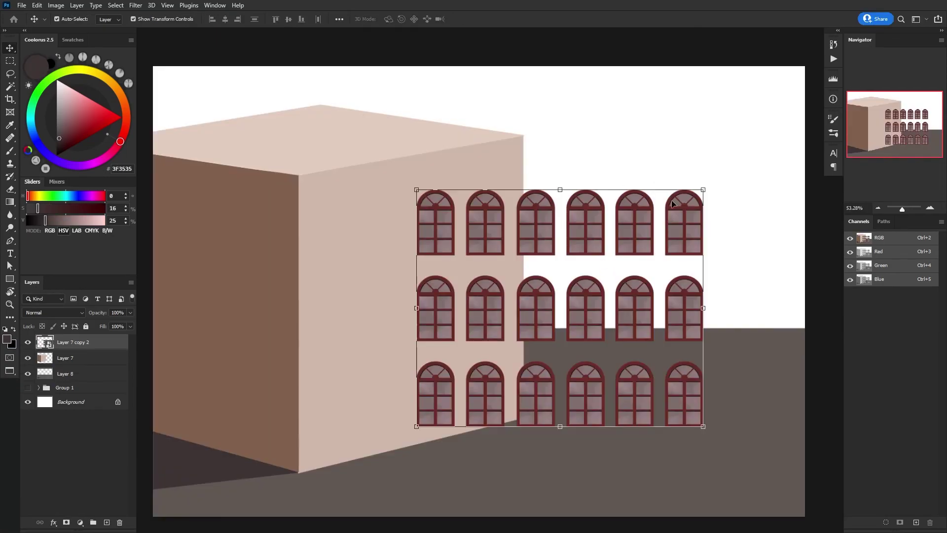
# Place the grid of arched windows on the building's light face and distort its corners and lower edge to match the perspective
pyautogui.hotkey('ctrl', 't')
pyautogui.moveTo(627, 221); pyautogui.dragTo(522, 204)
pyautogui.moveTo(598, 172); pyautogui.dragTo(513, 165)
pyautogui.moveTo(312, 174); pyautogui.dragTo(308, 193)
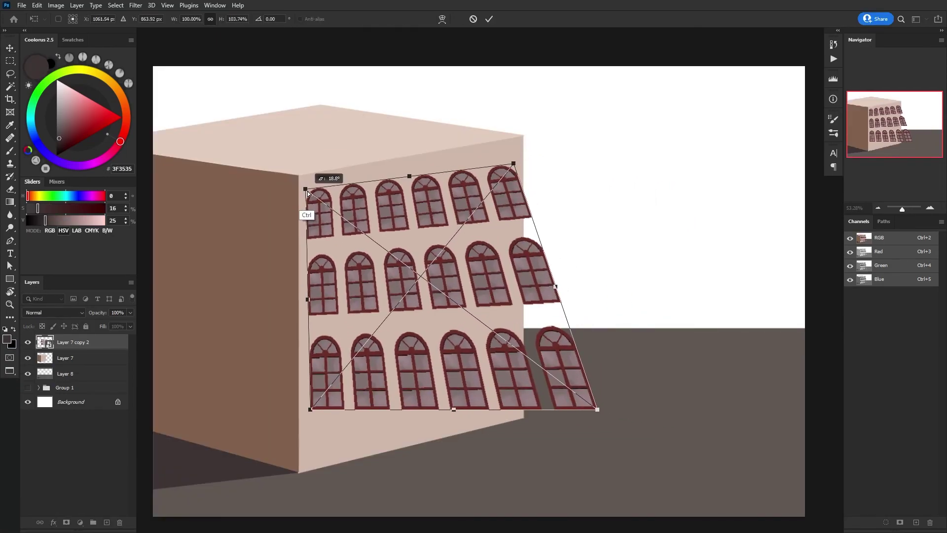
pyautogui.moveTo(598, 409); pyautogui.dragTo(513, 365)
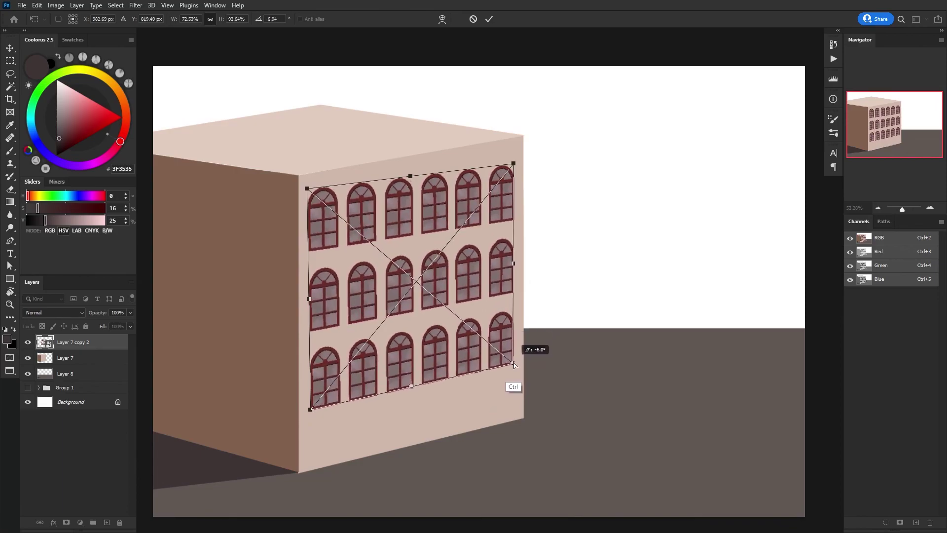
pyautogui.moveTo(513, 164); pyautogui.dragTo(513, 154)
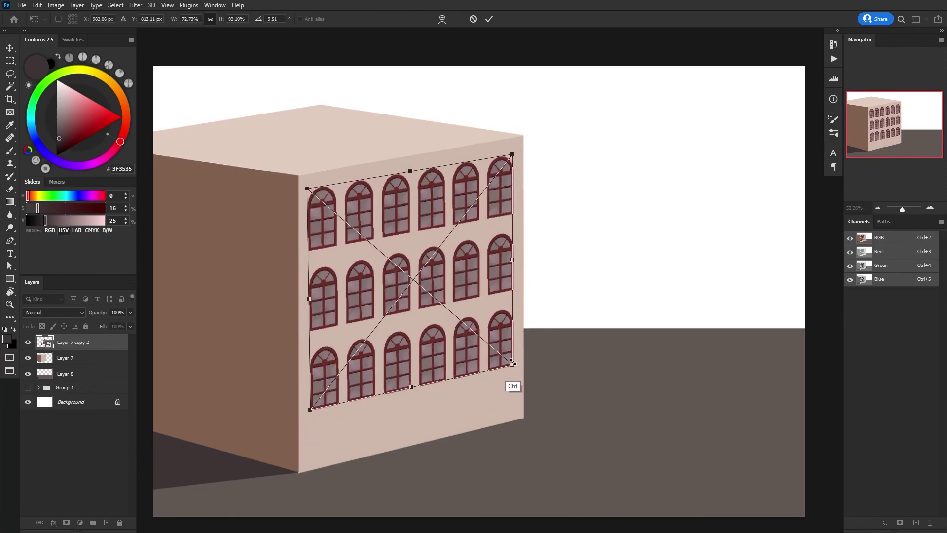
pyautogui.moveTo(411, 387); pyautogui.dragTo(412, 424)
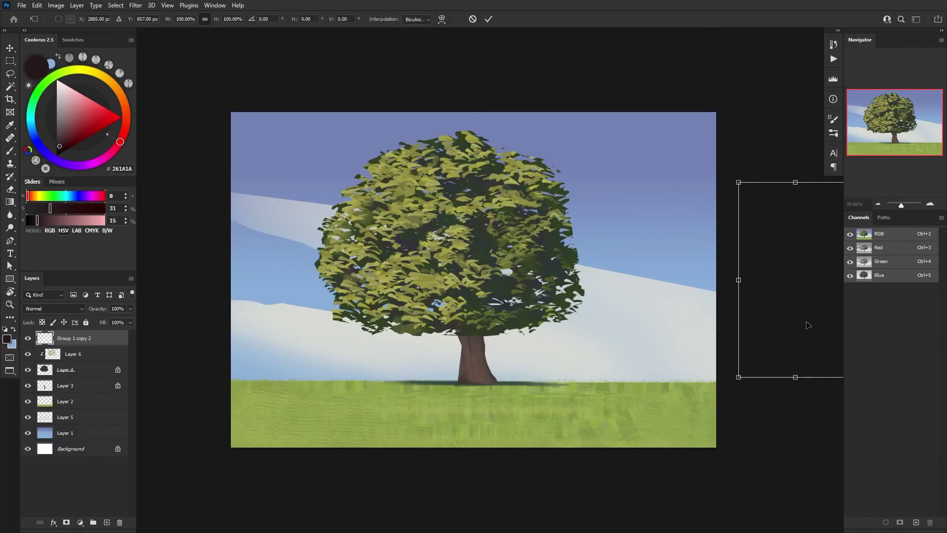
# Move the window copy in front of the tree's foliage, scale it to 58.43% and apply the transform
pyautogui.moveTo(807, 325); pyautogui.dragTo(503, 239)
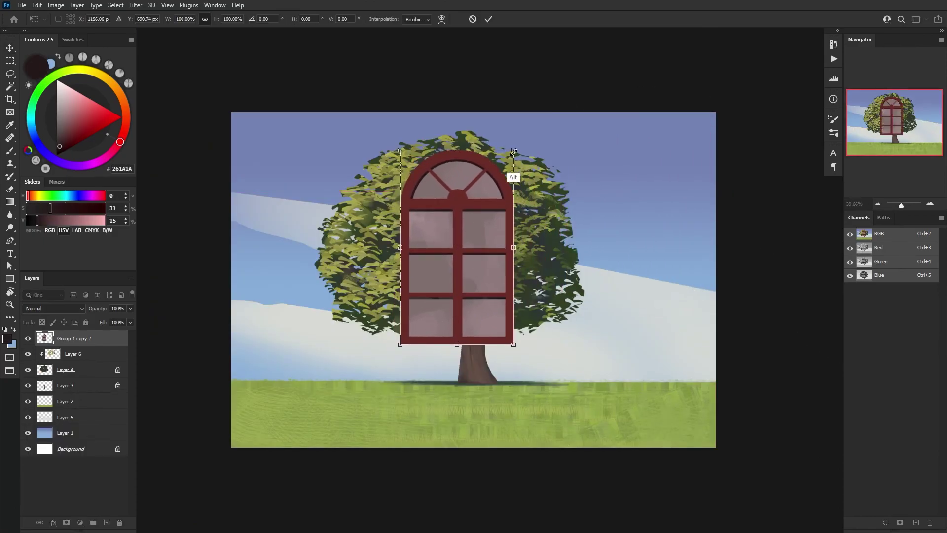
pyautogui.moveTo(514, 151); pyautogui.dragTo(499, 192)
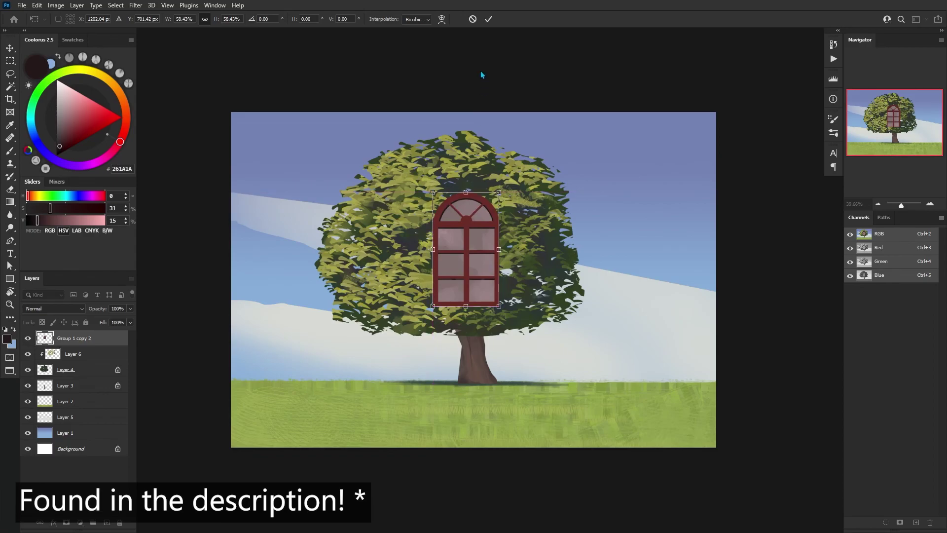
pyautogui.click(488, 20)
pyautogui.press('z')
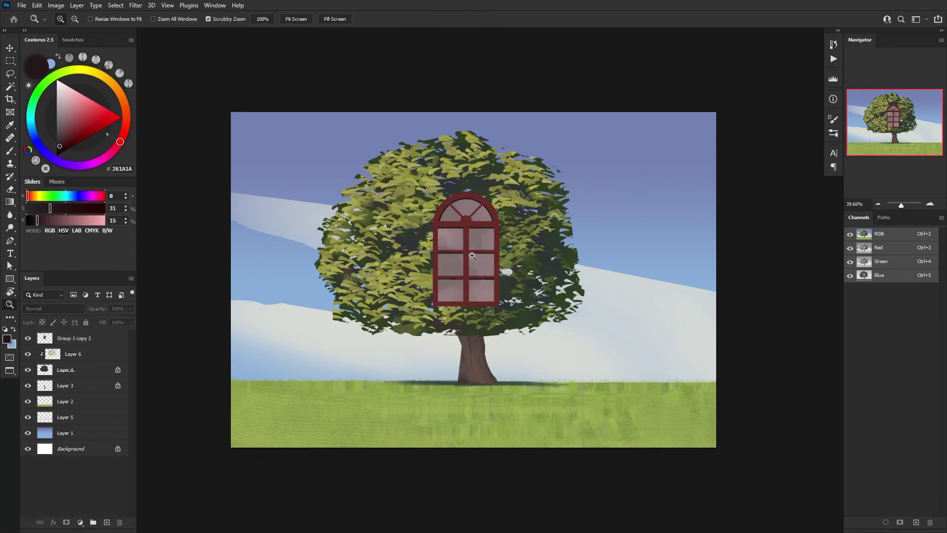